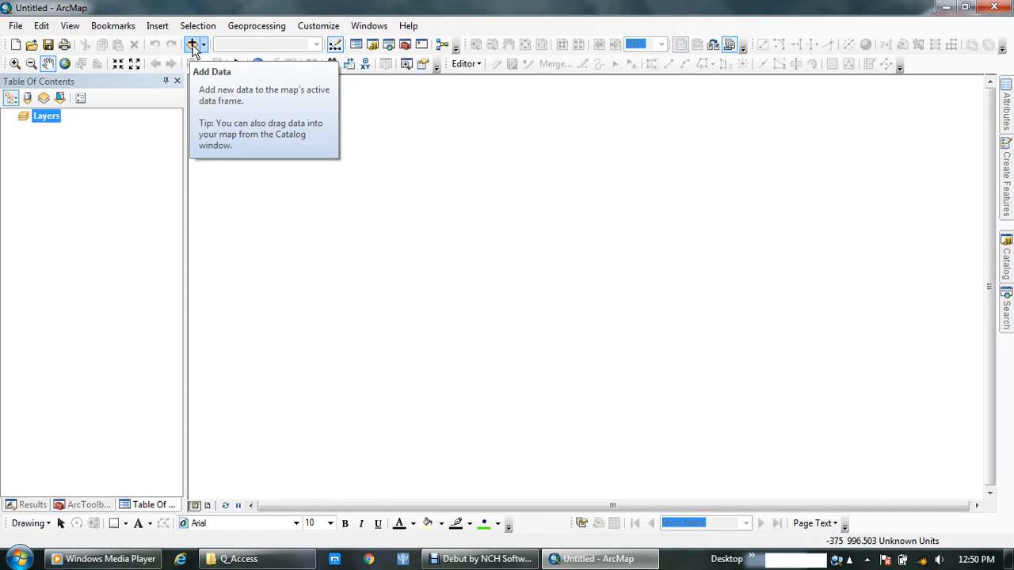
{"action": "left_click", "coordinate": [14, 25]}
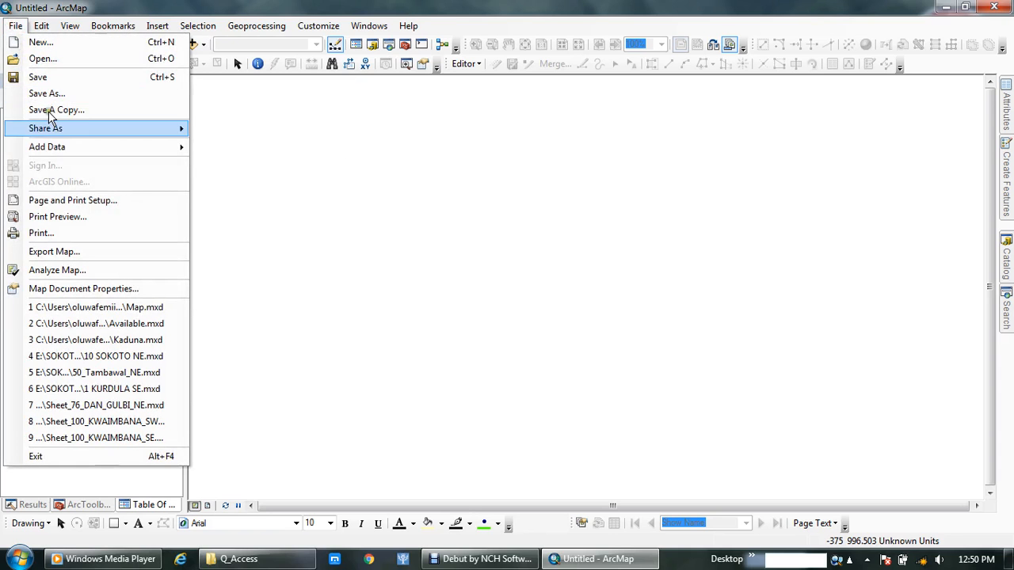
{"action": "mouse_move", "coordinate": [167, 149]}
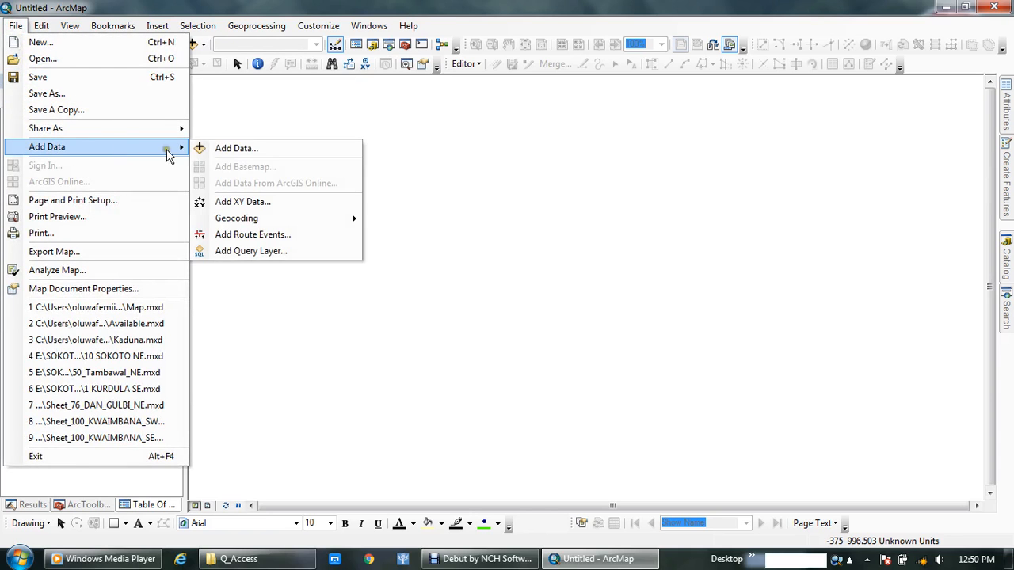
{"action": "left_click", "coordinate": [484, 163]}
Step: Add Sheet263NE.tif from the Desktop's Practical folder to the Layers data frame, building pyramids with Nearest Neighbor resampling
{"action": "right_click", "coordinate": [42, 118]}
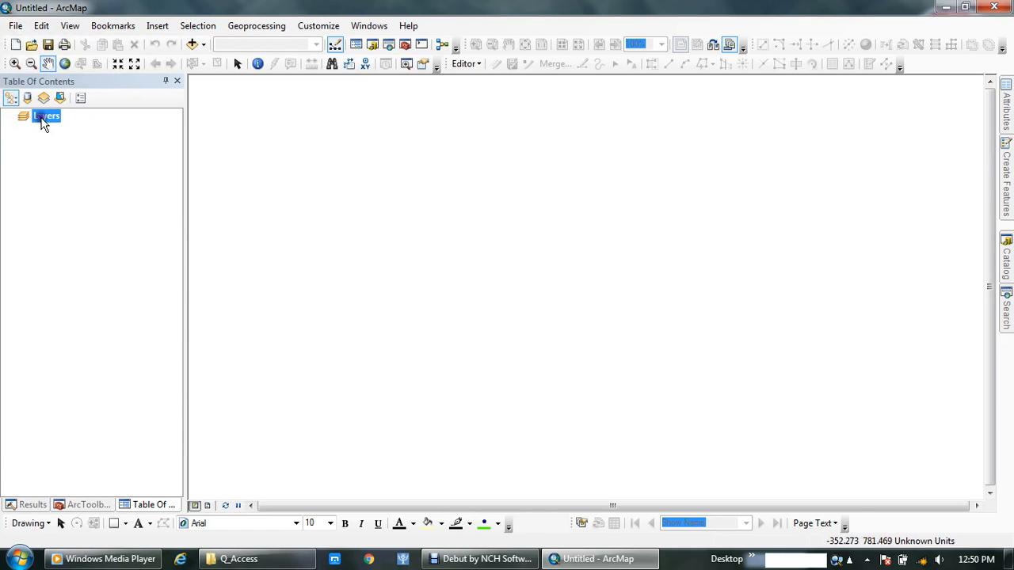
{"action": "left_click", "coordinate": [105, 132]}
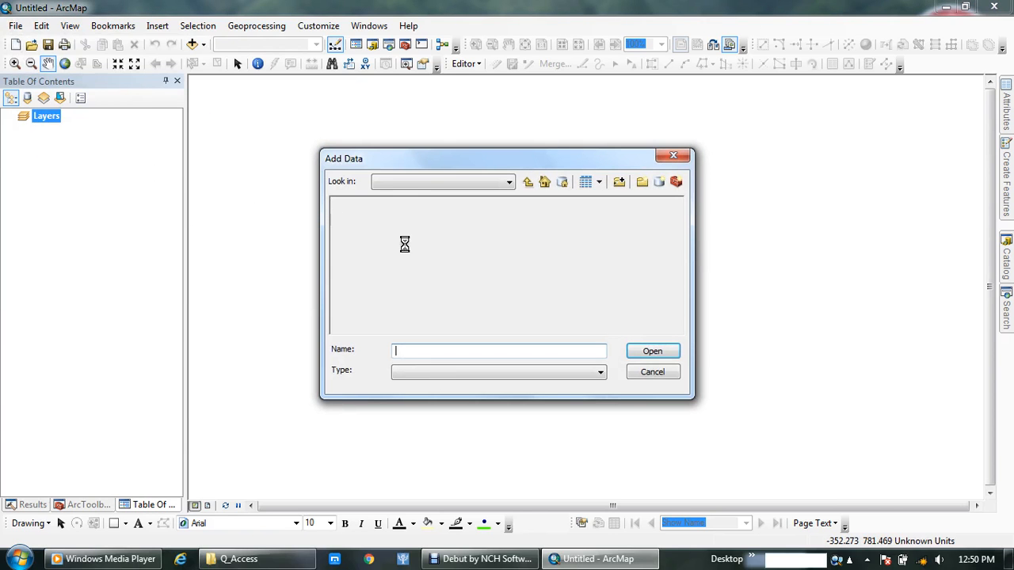
{"action": "left_click", "coordinate": [505, 183]}
{"action": "left_click", "coordinate": [471, 233]}
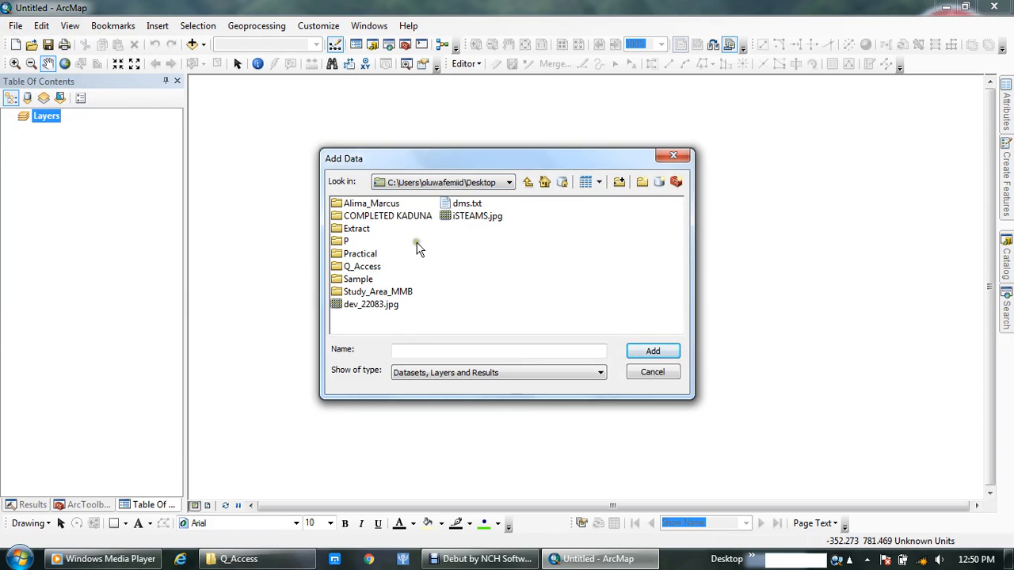
{"action": "double_click", "coordinate": [355, 254]}
{"action": "left_click", "coordinate": [357, 204]}
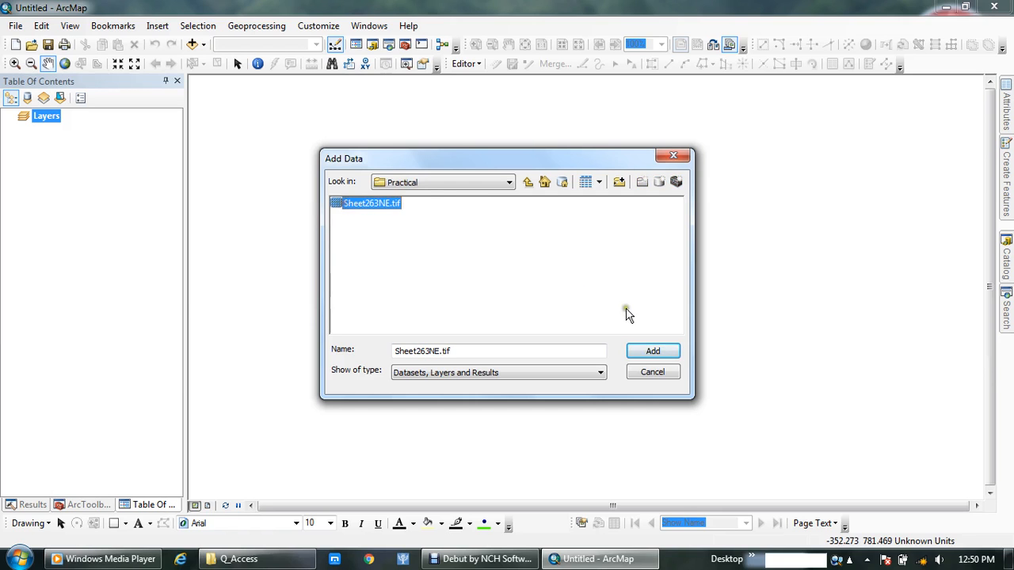
{"action": "left_click", "coordinate": [651, 351]}
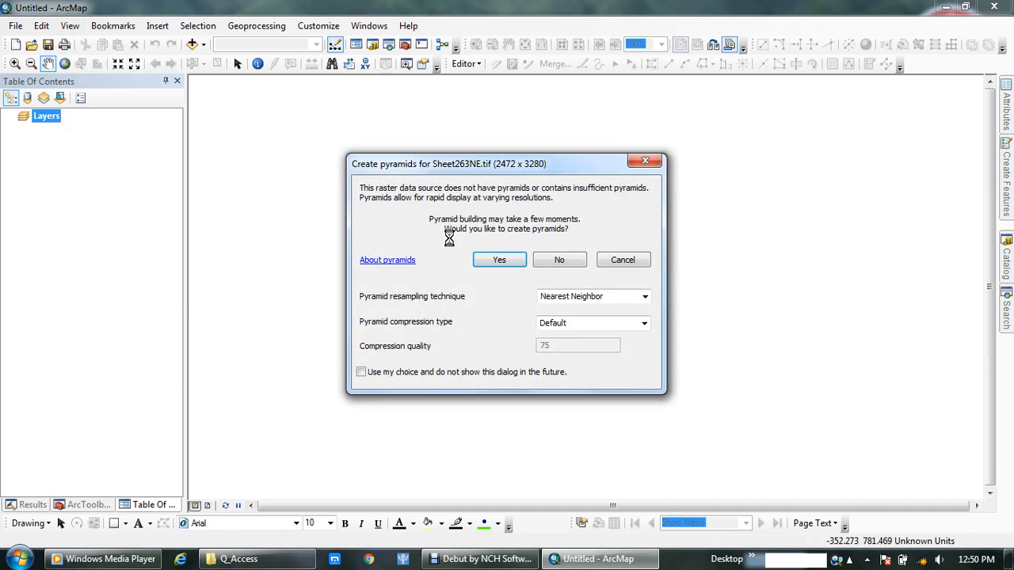
{"action": "left_click", "coordinate": [502, 261]}
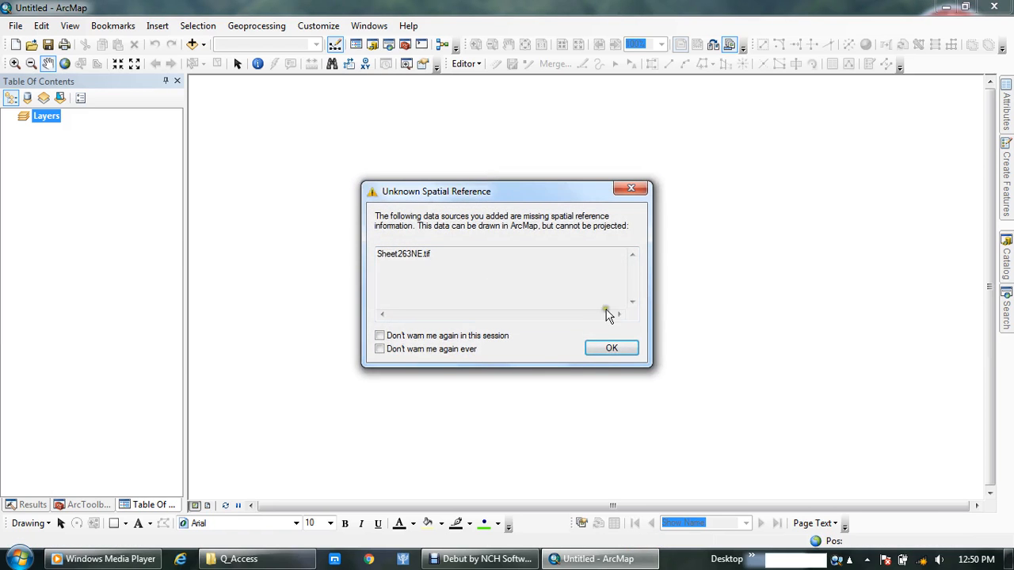
{"action": "left_click", "coordinate": [612, 351]}
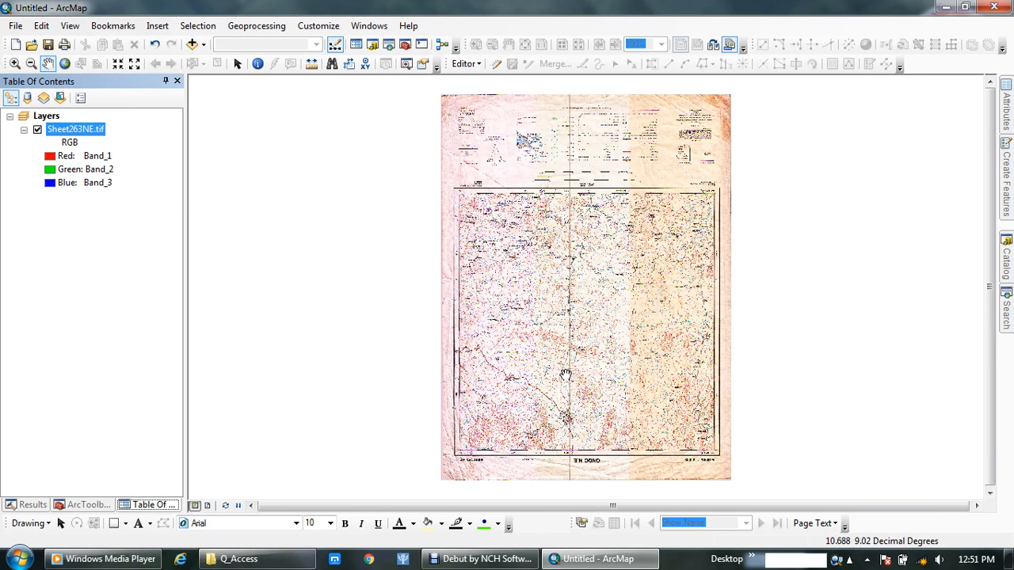
Step: Examine the corner coordinates and longitude labels along the map sheet's titled edge, from the NIGERIA 1:50,000 corner to the SHEET 263 N.E. corner
{"action": "left_click_drag", "start_coordinate": [593, 370], "coordinate": [542, 311]}
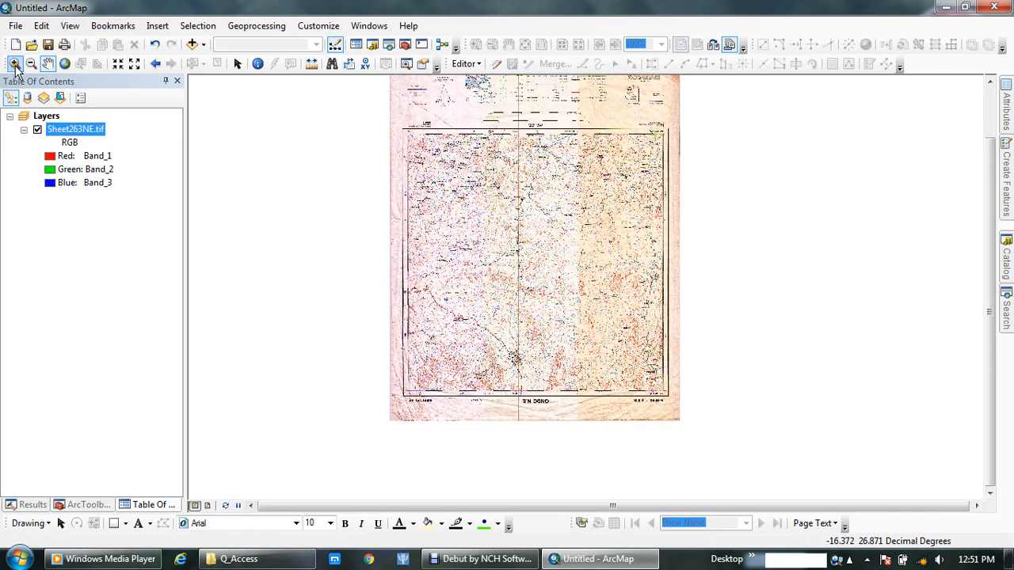
{"action": "left_click", "coordinate": [14, 65]}
{"action": "left_click_drag", "start_coordinate": [459, 325], "coordinate": [730, 446]}
{"action": "left_click_drag", "start_coordinate": [572, 200], "coordinate": [907, 422]}
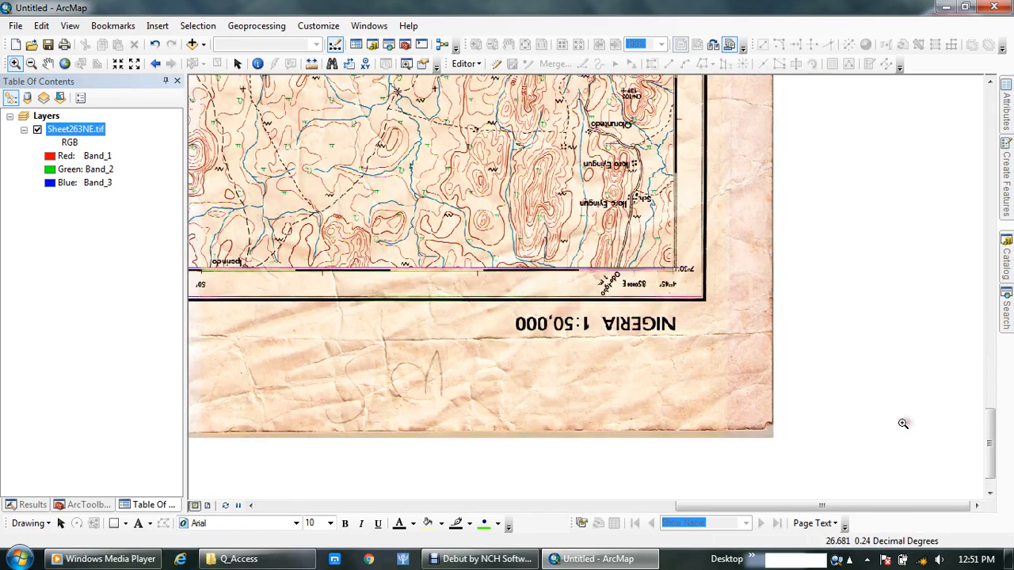
{"action": "left_click_drag", "start_coordinate": [549, 232], "coordinate": [817, 417]}
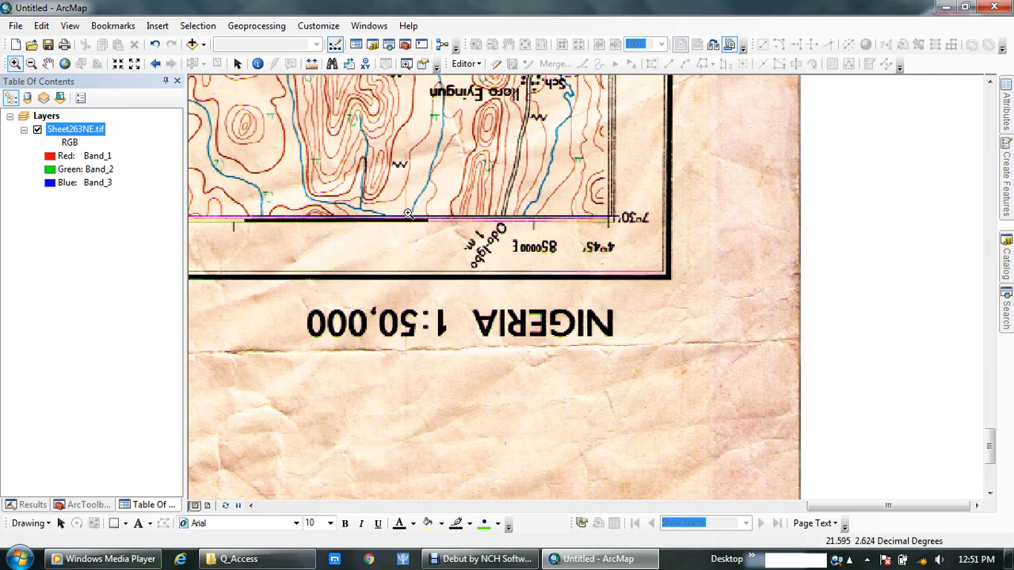
{"action": "left_click_drag", "start_coordinate": [404, 211], "coordinate": [654, 289]}
{"action": "left_click_drag", "start_coordinate": [491, 268], "coordinate": [894, 284]}
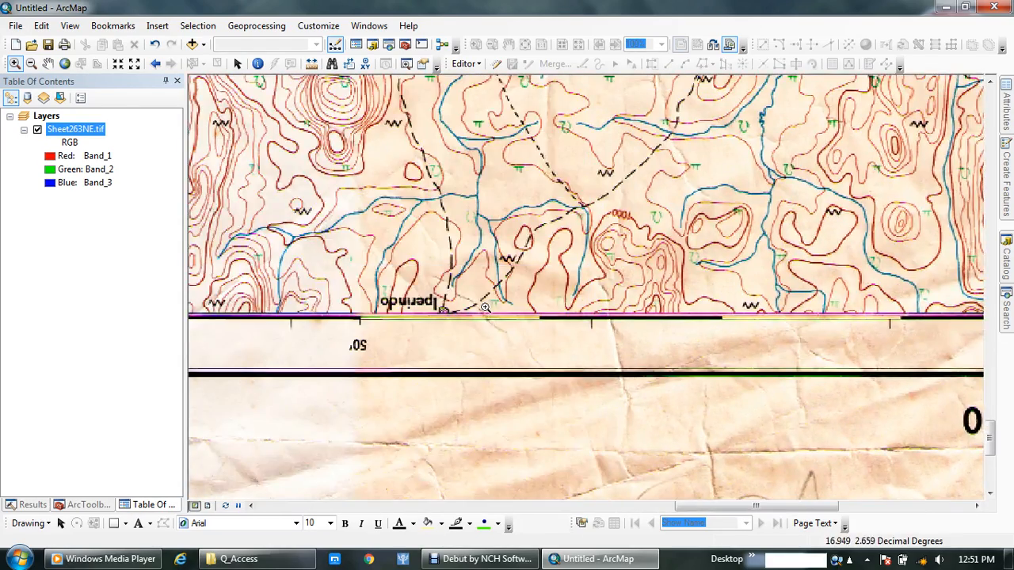
{"action": "left_click_drag", "start_coordinate": [465, 303], "coordinate": [1012, 309]}
{"action": "left_click_drag", "start_coordinate": [501, 290], "coordinate": [968, 220]}
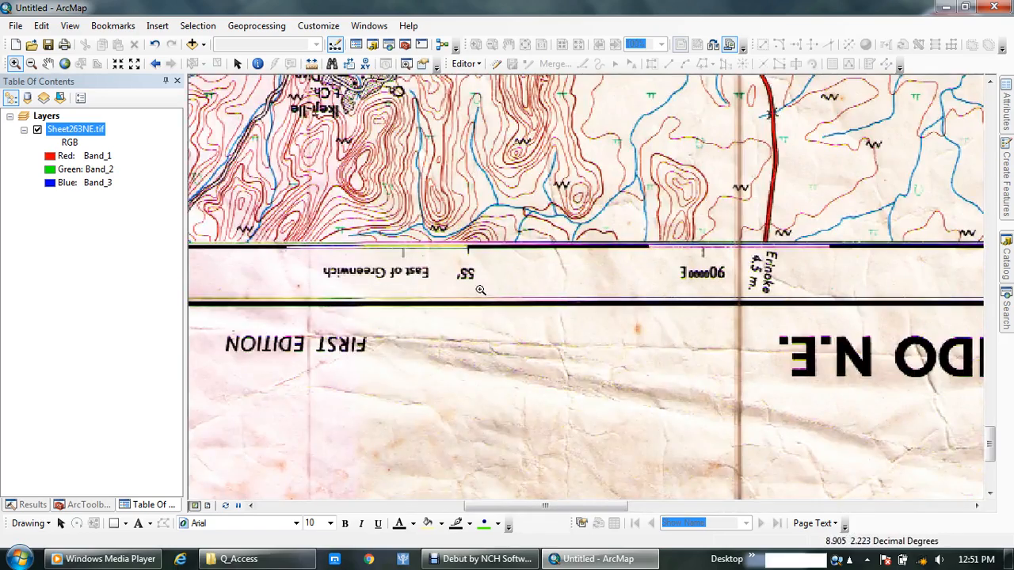
{"action": "left_click_drag", "start_coordinate": [478, 290], "coordinate": [982, 291]}
{"action": "left_click_drag", "start_coordinate": [526, 285], "coordinate": [856, 286]}
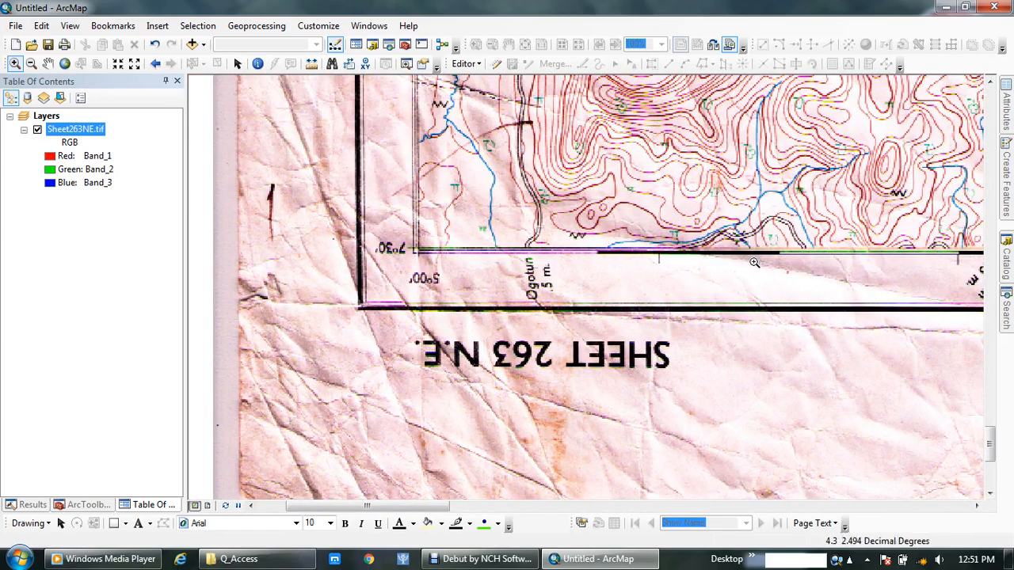
{"action": "left_click_drag", "start_coordinate": [756, 276], "coordinate": [653, 250]}
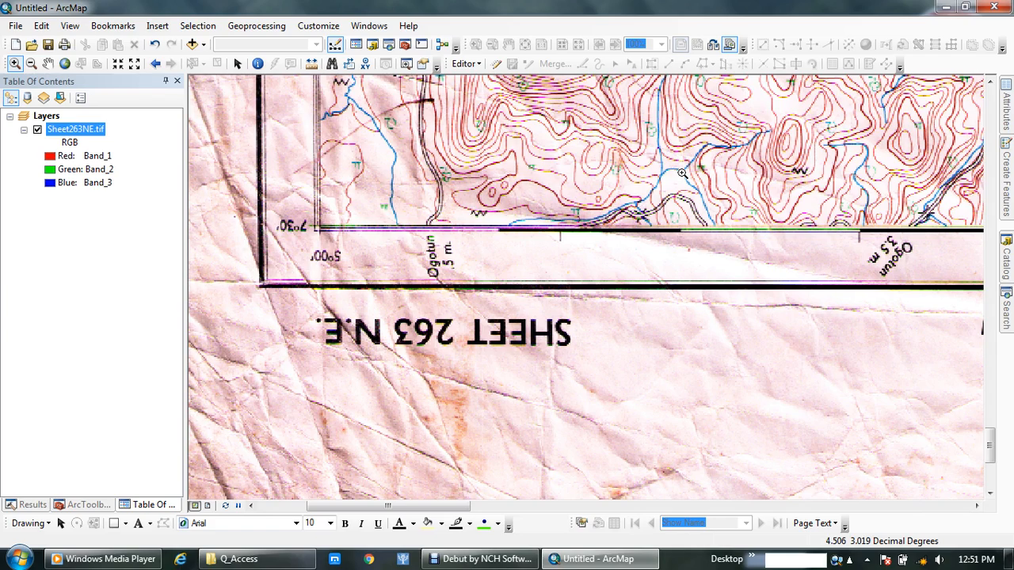
Step: Minimize the map window and open the Practical folder from the desktop
{"action": "left_click", "coordinate": [944, 8]}
{"action": "double_click", "coordinate": [328, 416]}
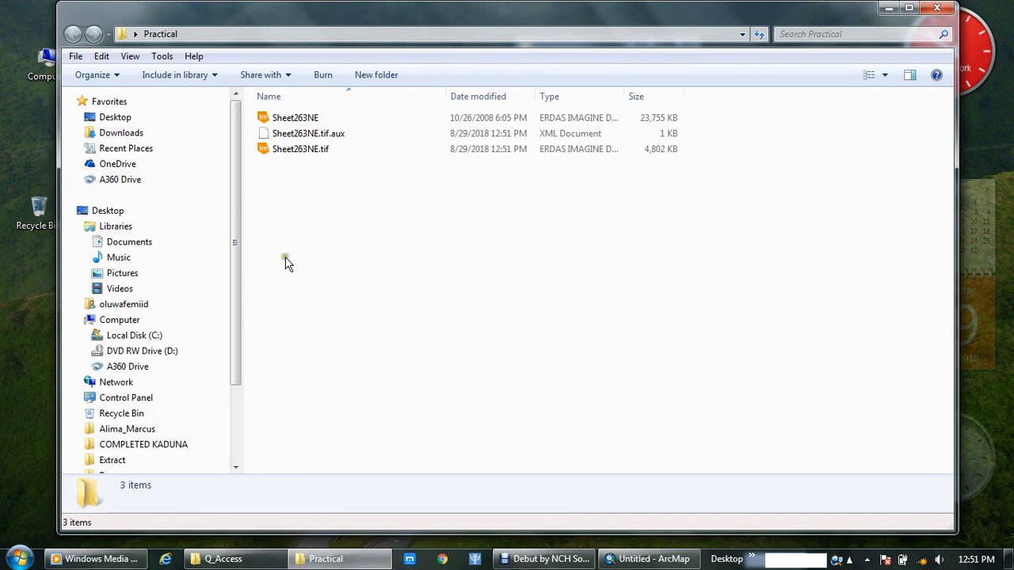
{"action": "left_click", "coordinate": [19, 558]}
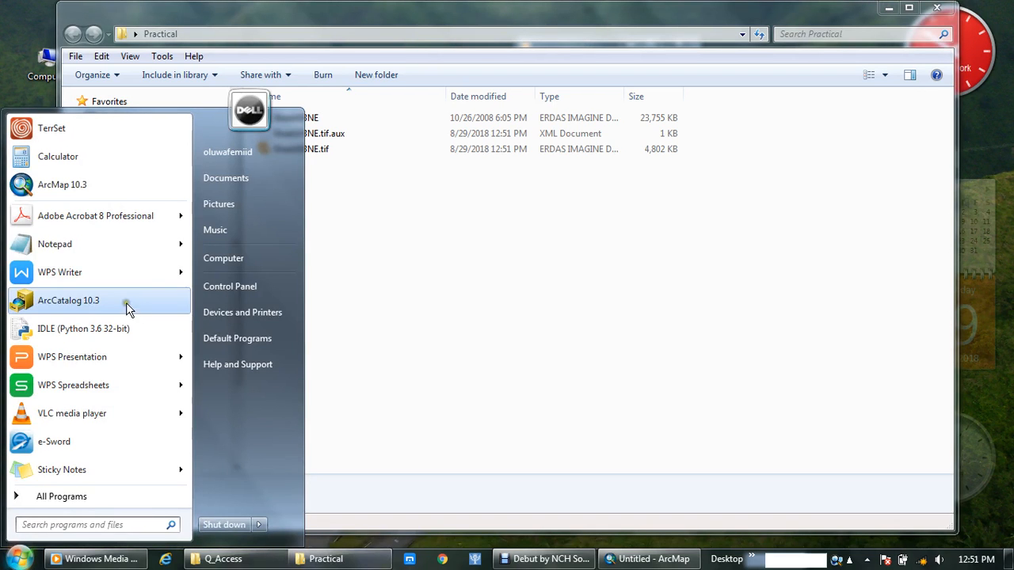
{"action": "mouse_move", "coordinate": [94, 252]}
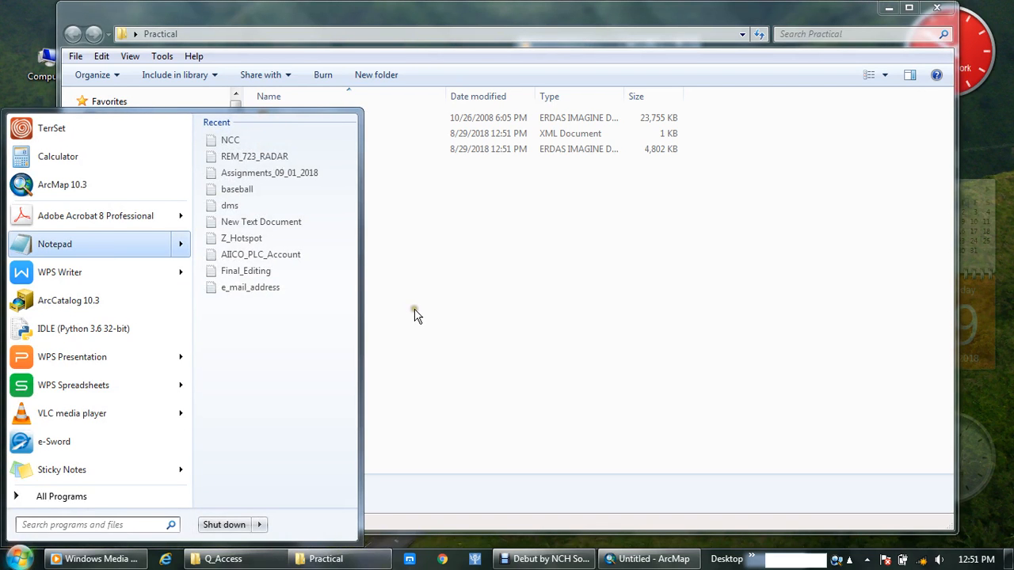
{"action": "left_click", "coordinate": [456, 349]}
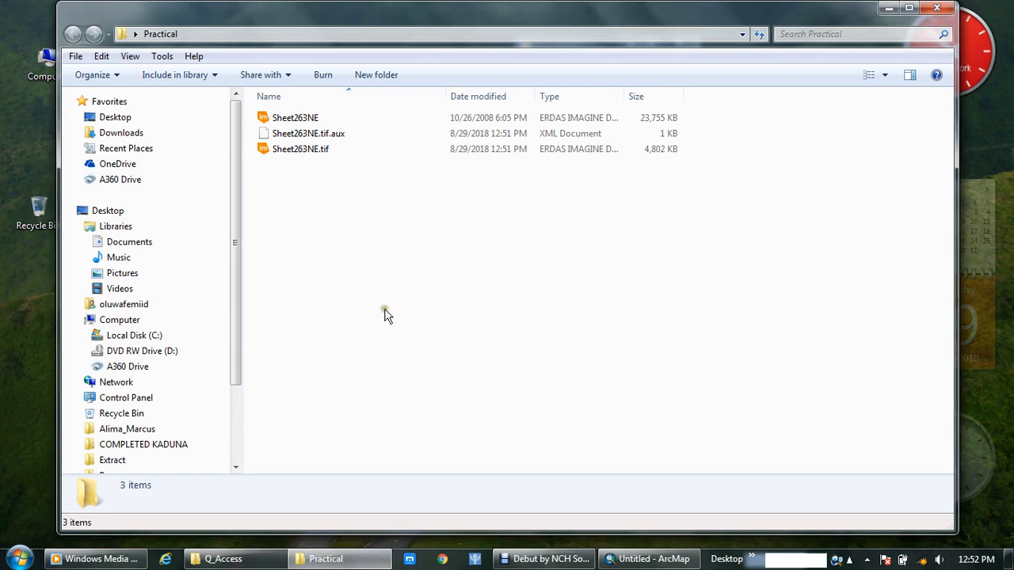
Step: Create a new text document named Sheet_263_NE_Coord in the Practical folder
{"action": "right_click", "coordinate": [422, 338]}
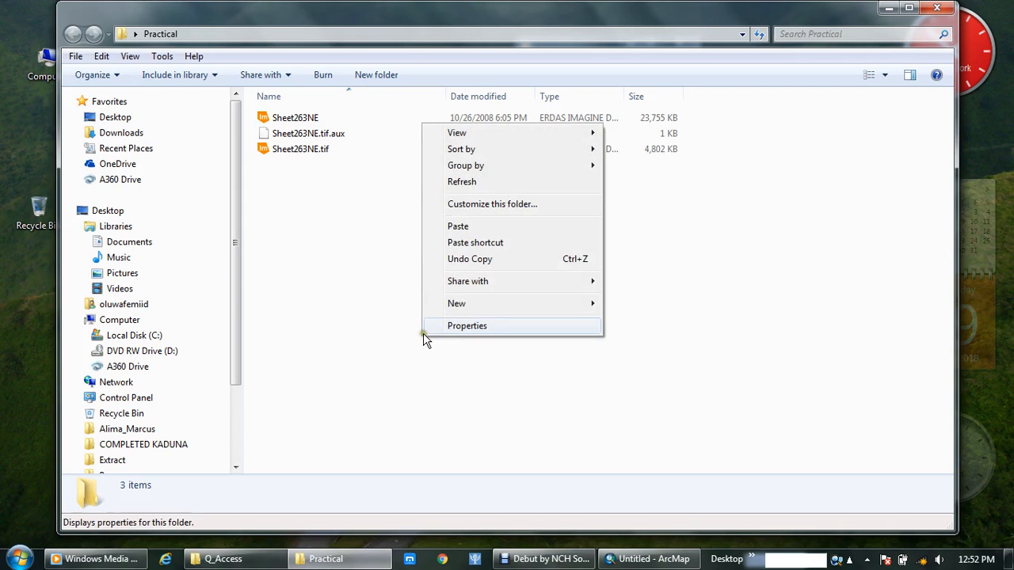
{"action": "mouse_move", "coordinate": [537, 313]}
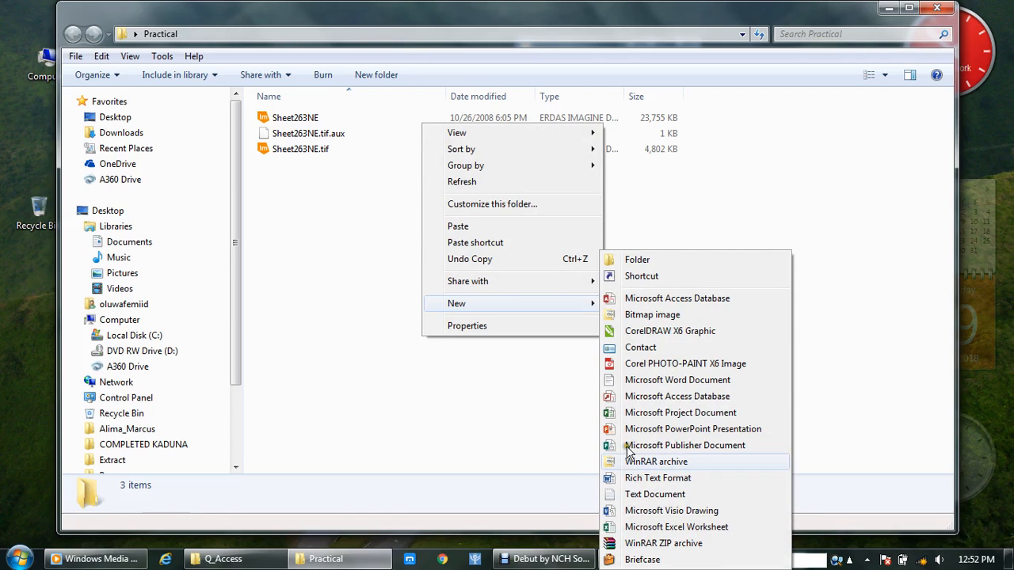
{"action": "left_click", "coordinate": [650, 494]}
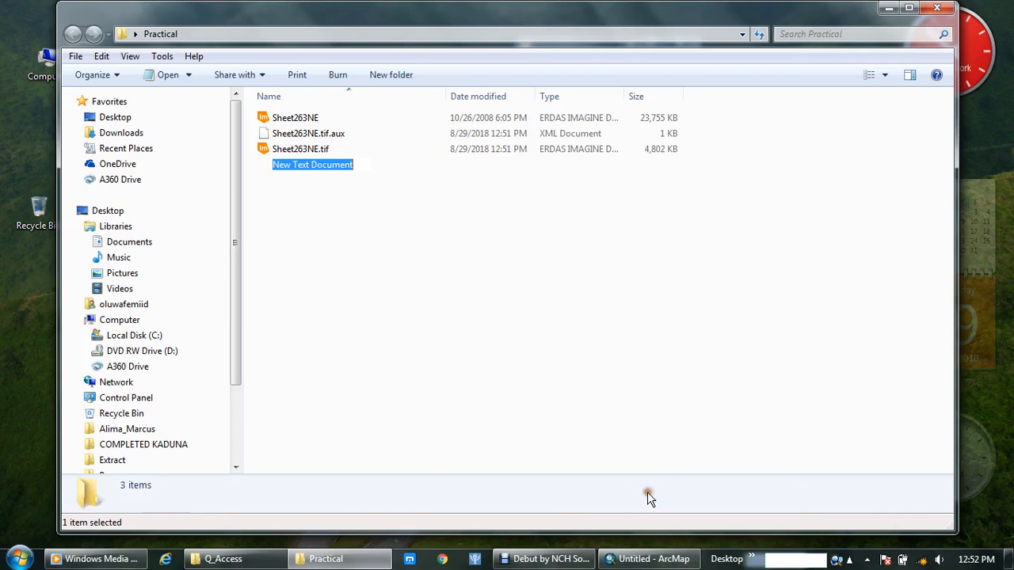
{"action": "type", "text": "S"}
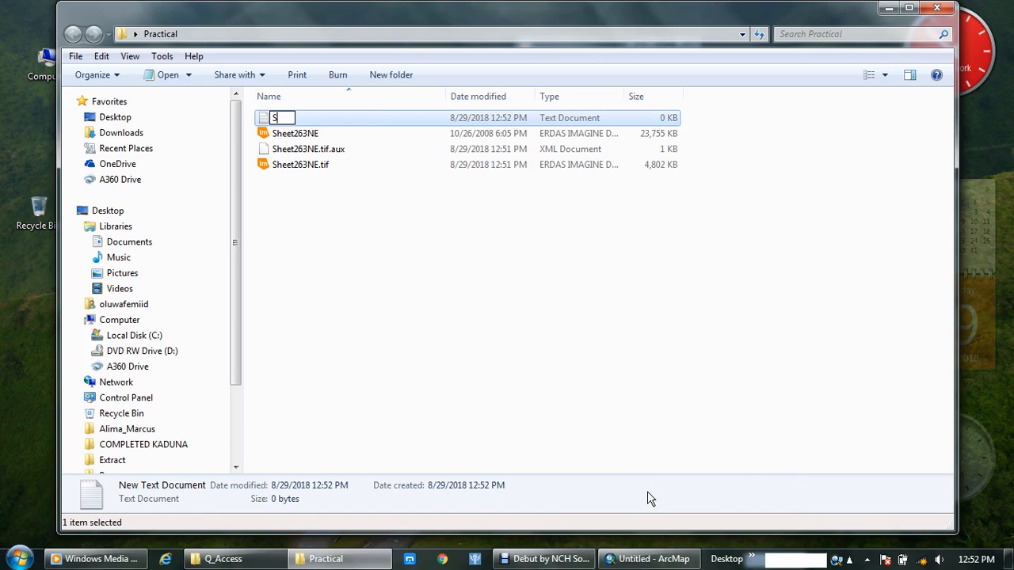
{"action": "type", "text": "heet_263_"}
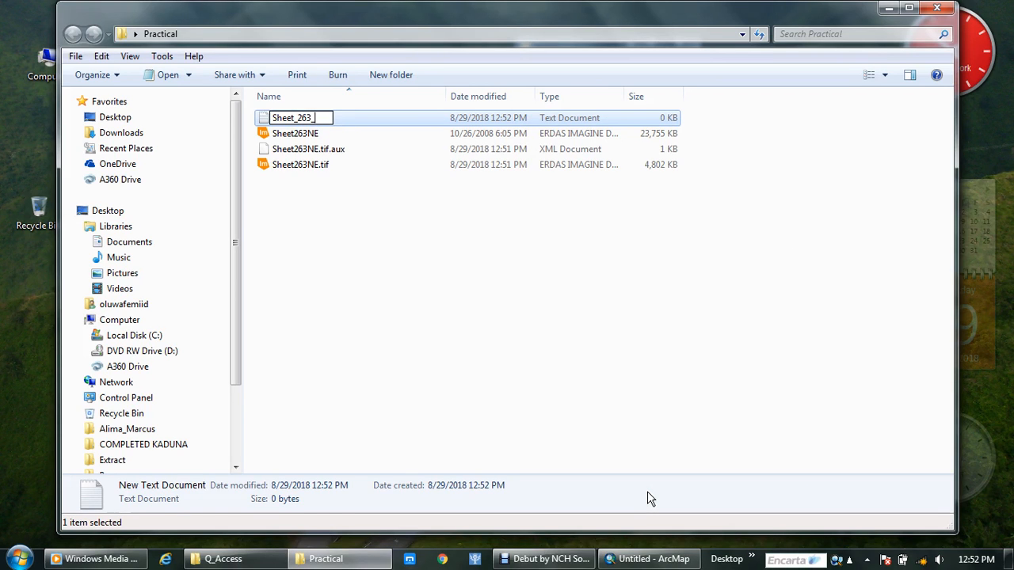
{"action": "type", "text": "NE_Coor"}
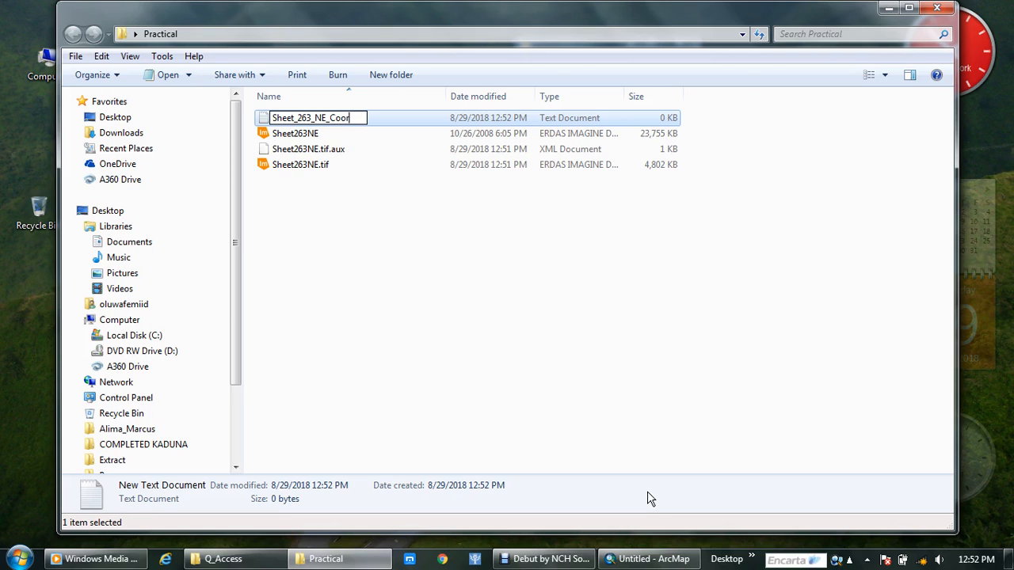
{"action": "type", "text": "d"}
{"action": "left_click", "coordinate": [478, 349]}
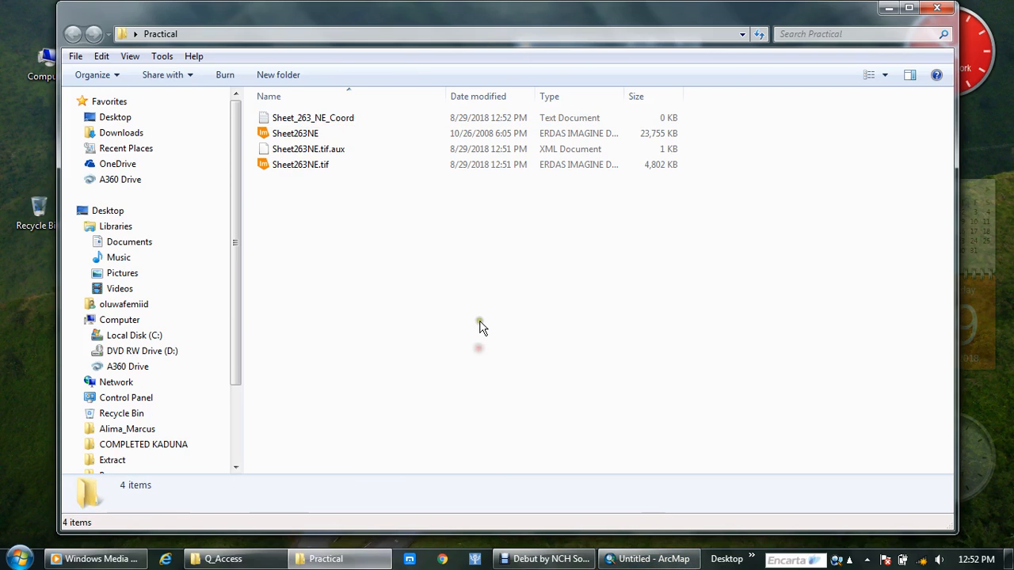
Step: Open Sheet_263_NE_Coord in Notepad, place its window over the ArcMap map, and enter the header line x,y,z
{"action": "double_click", "coordinate": [294, 119]}
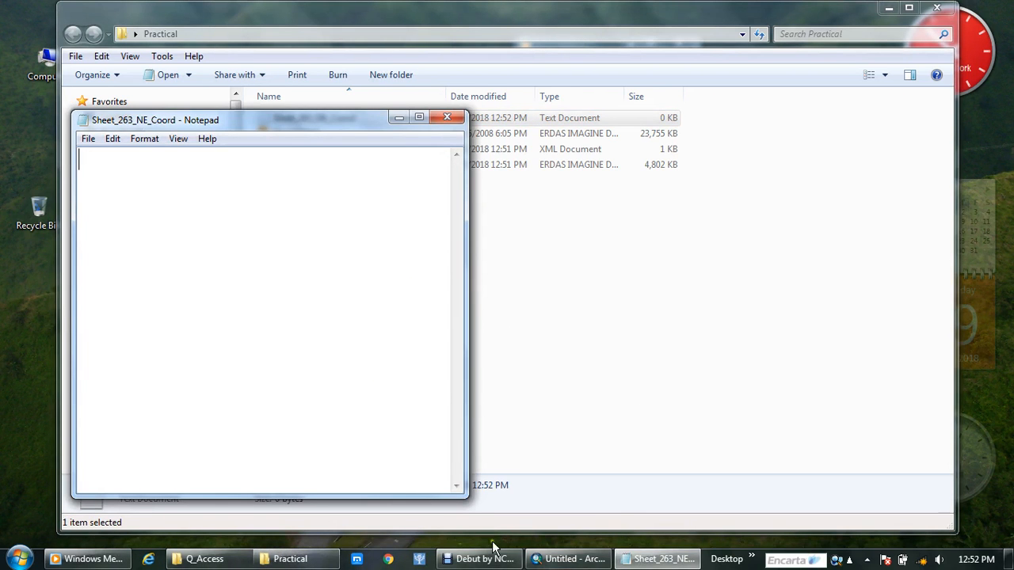
{"action": "left_click", "coordinate": [569, 558]}
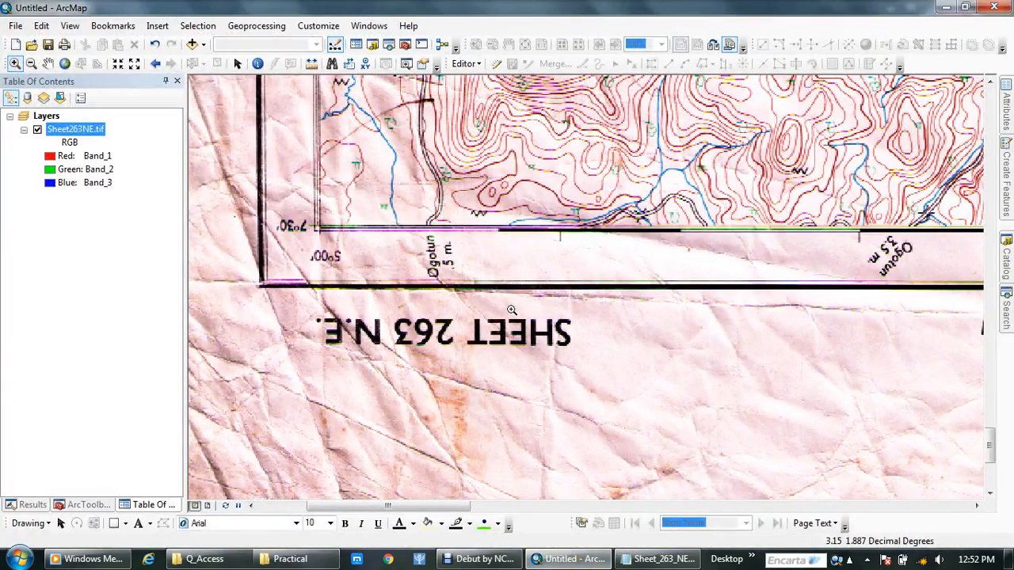
{"action": "left_click", "coordinate": [665, 559]}
{"action": "left_click_drag", "start_coordinate": [219, 115], "coordinate": [602, 146]}
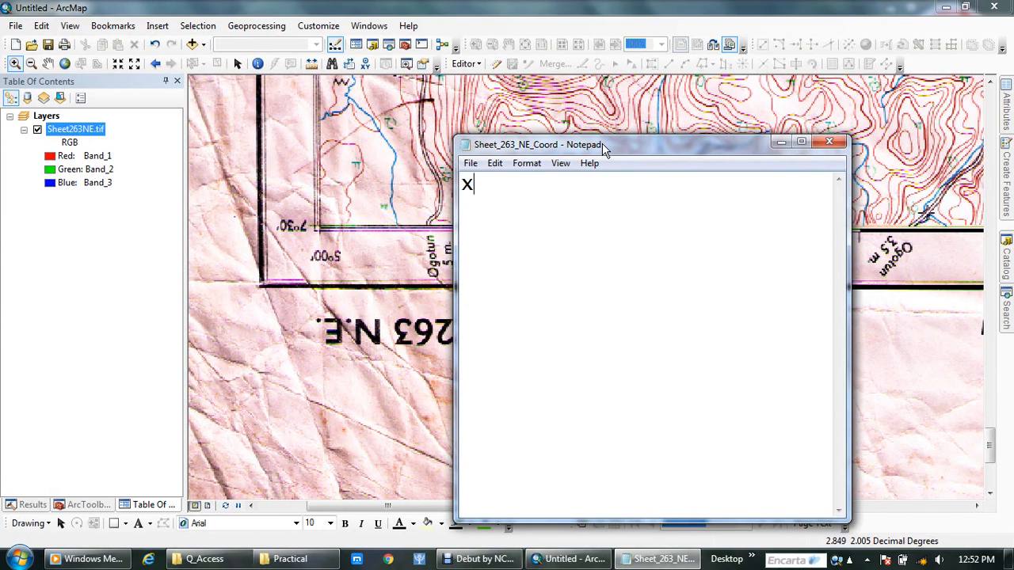
{"action": "type", "text": "y,z"}
{"action": "left_click", "coordinate": [526, 163]}
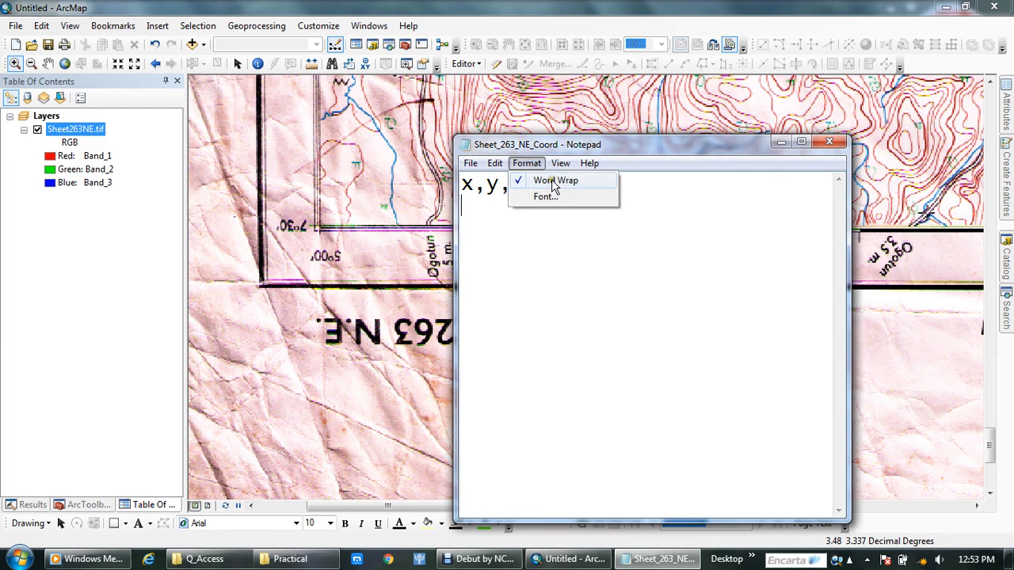
{"action": "left_click", "coordinate": [673, 145]}
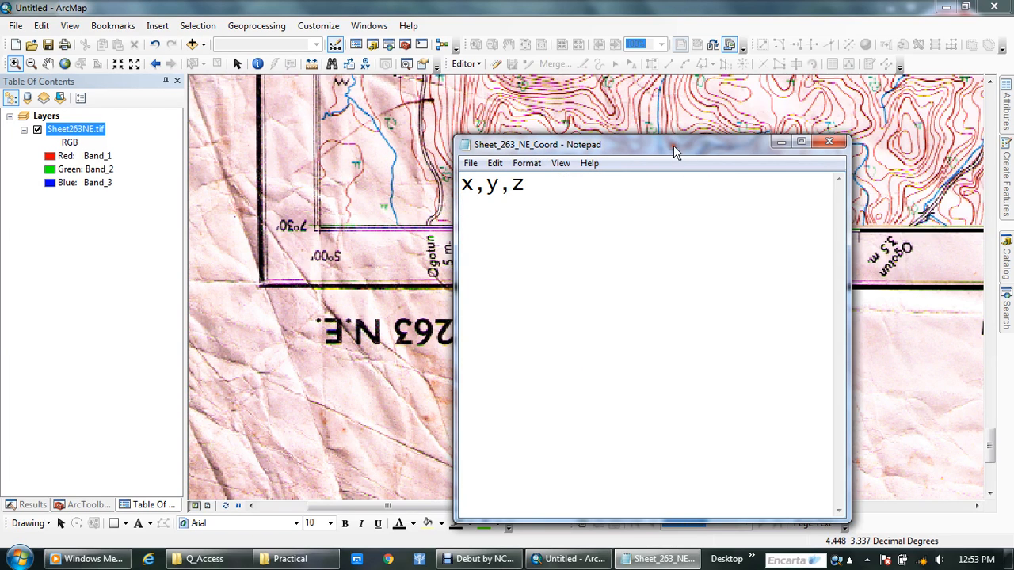
Step: Place the Notepad window beside the map corner labelled 4°45′, 7°30′ and begin the first coordinate row with 4
{"action": "left_click", "coordinate": [346, 186]}
{"action": "scroll", "coordinate": [793, 275], "scroll_direction": "up", "scroll_amount": 5}
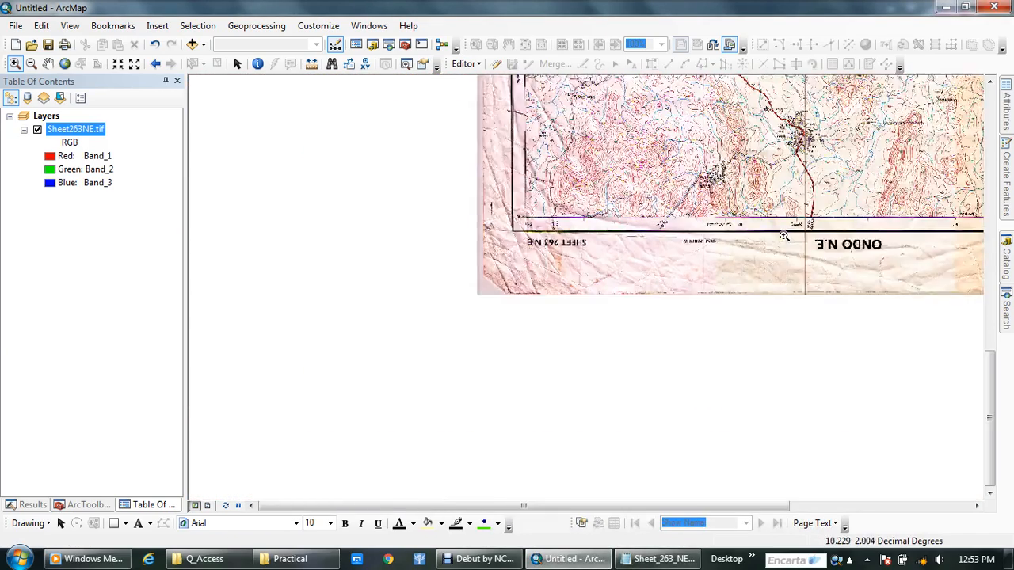
{"action": "left_click_drag", "start_coordinate": [880, 240], "coordinate": [376, 216]}
{"action": "left_click_drag", "start_coordinate": [581, 178], "coordinate": [770, 276]}
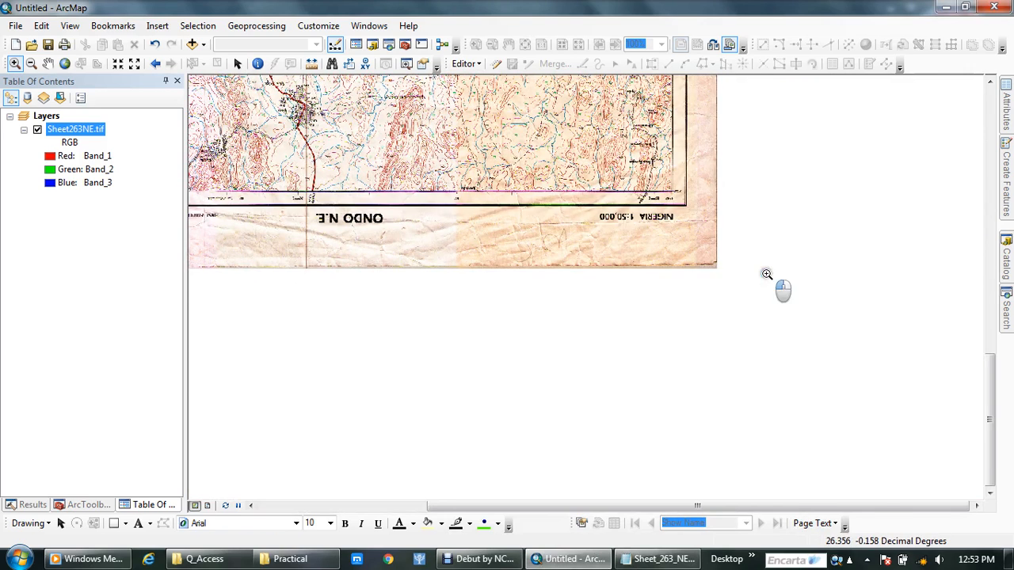
{"action": "scroll", "coordinate": [632, 225], "scroll_direction": "up", "scroll_amount": 1}
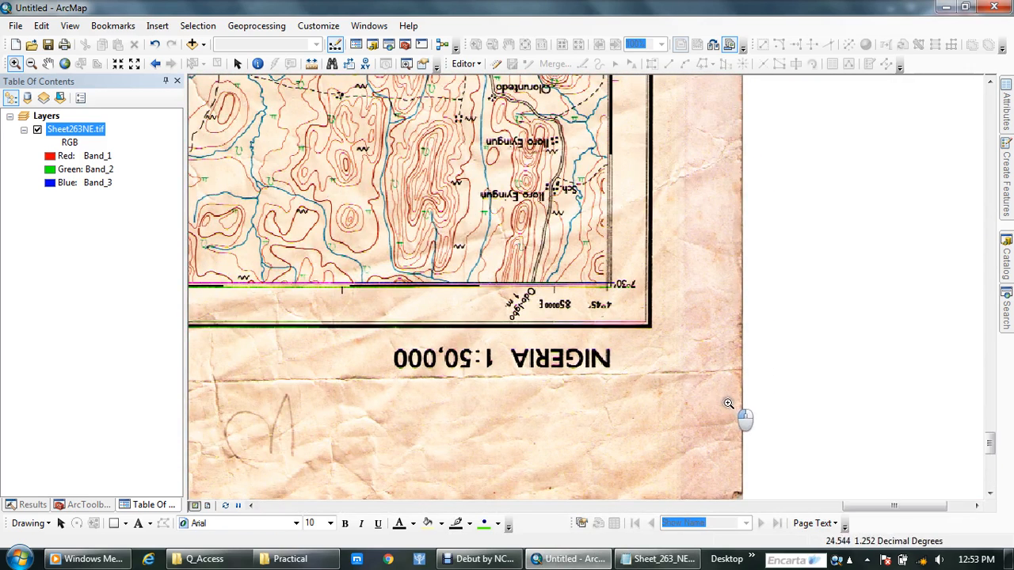
{"action": "scroll", "coordinate": [729, 407], "scroll_direction": "down", "scroll_amount": 2}
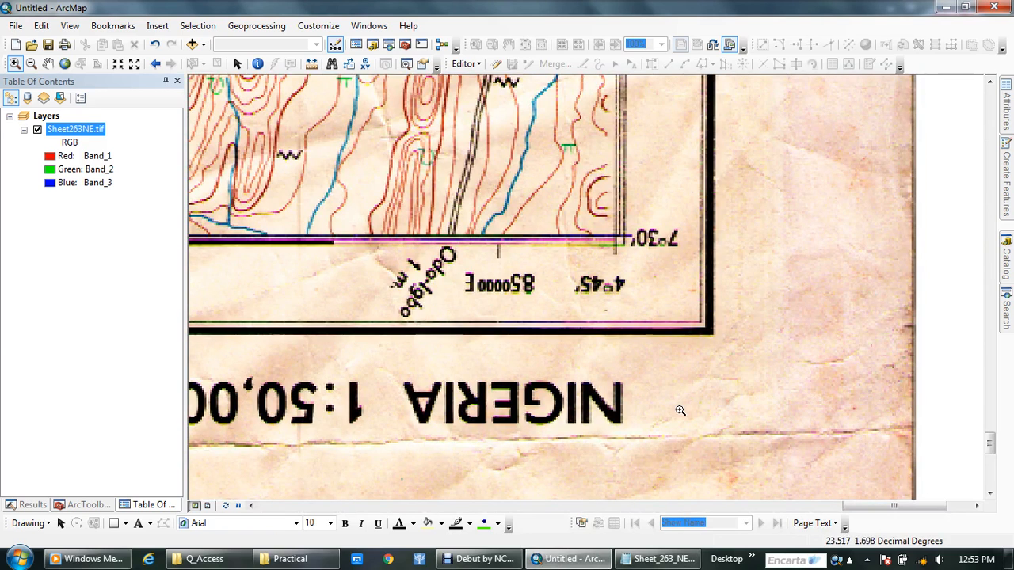
{"action": "left_click", "coordinate": [634, 559]}
{"action": "left_click_drag", "start_coordinate": [695, 154], "coordinate": [303, 106]}
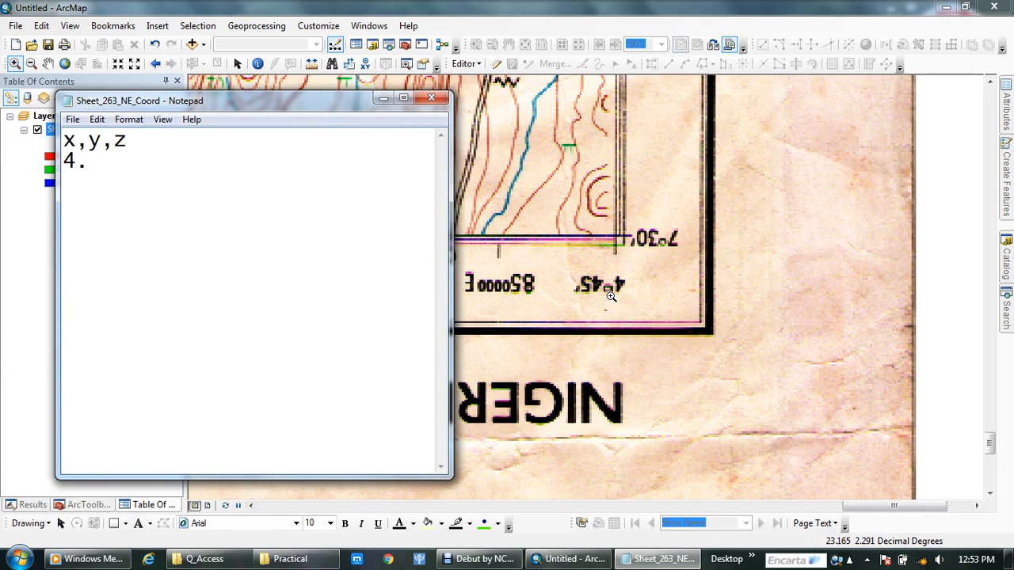
Step: Open Calculator and place its window on the map, clear of the corner's coordinate labels
{"action": "left_click", "coordinate": [17, 558]}
{"action": "left_click", "coordinate": [57, 156]}
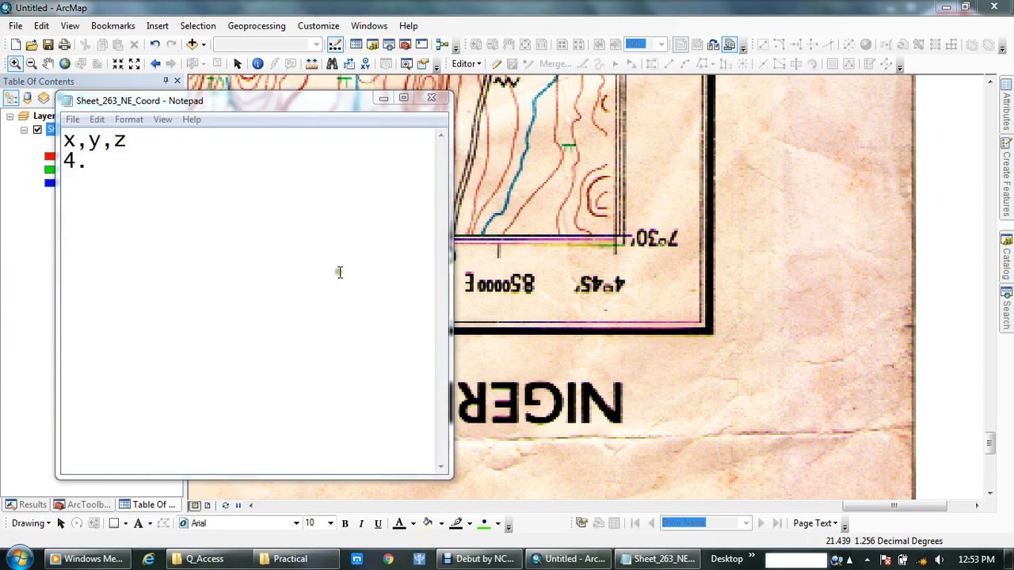
{"action": "left_click_drag", "start_coordinate": [709, 50], "coordinate": [811, 137]}
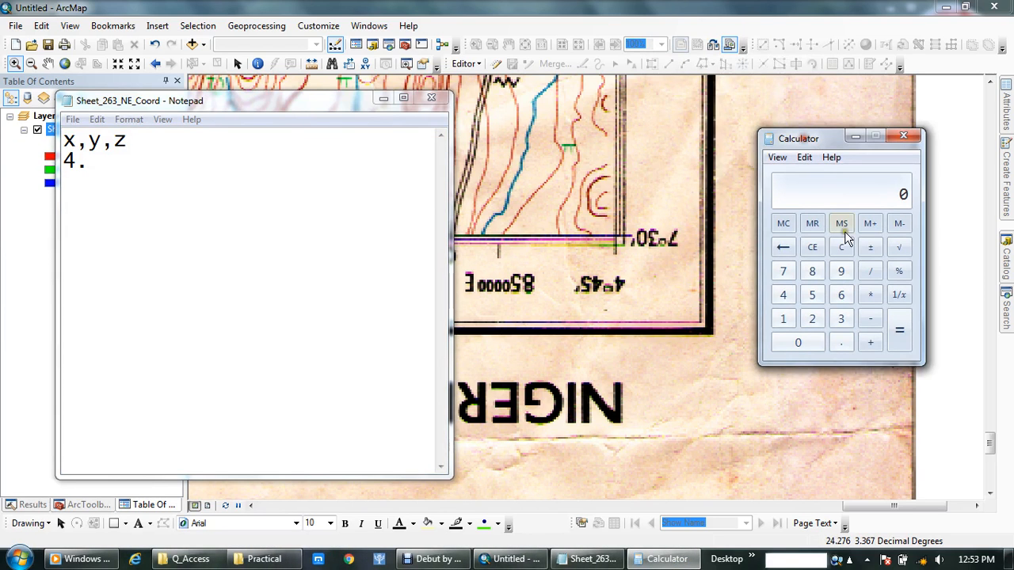
{"action": "left_click", "coordinate": [782, 294]}
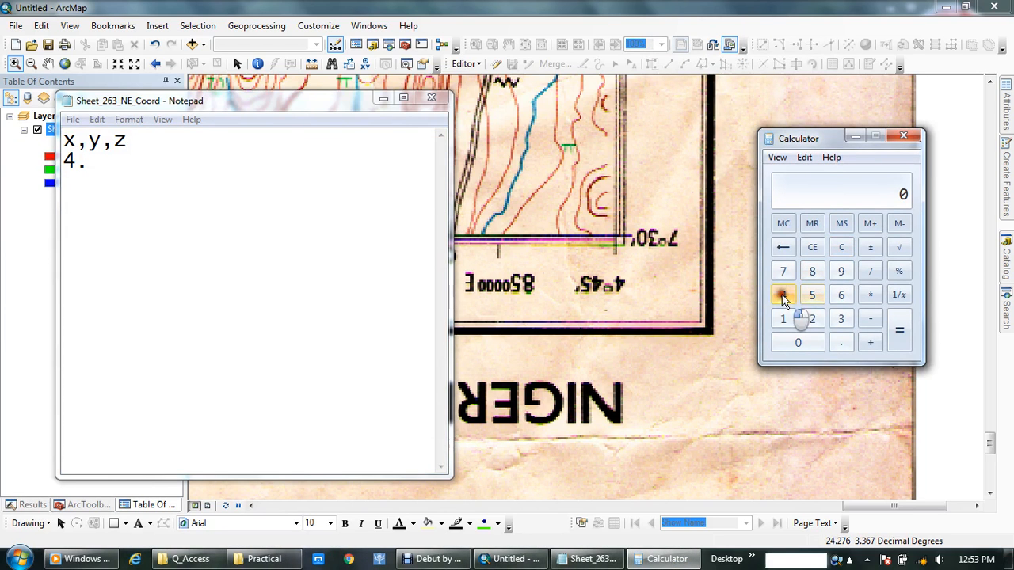
{"action": "left_click", "coordinate": [871, 271]}
{"action": "left_click", "coordinate": [840, 295]}
{"action": "left_click", "coordinate": [800, 342]}
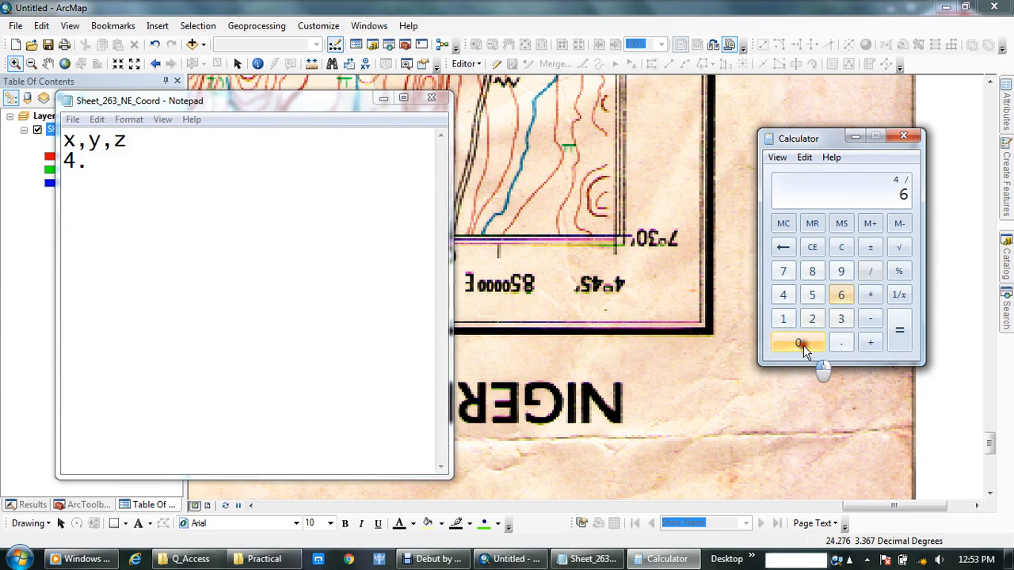
{"action": "left_click", "coordinate": [900, 330]}
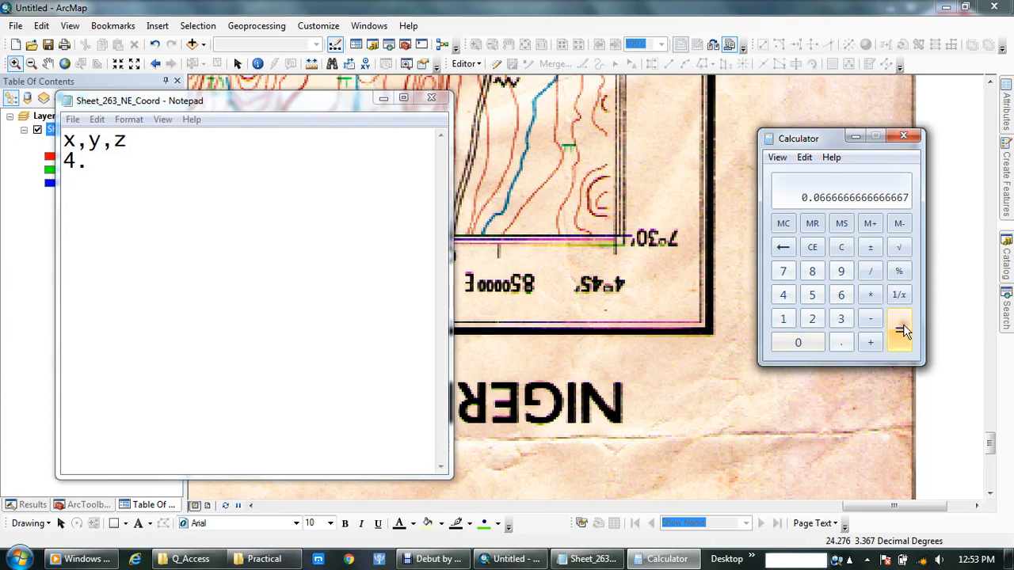
{"action": "left_click", "coordinate": [812, 247]}
Step: Divide 45 by 60 in Calculator to convert the corner's longitude minutes to decimal degrees
{"action": "left_click", "coordinate": [783, 295]}
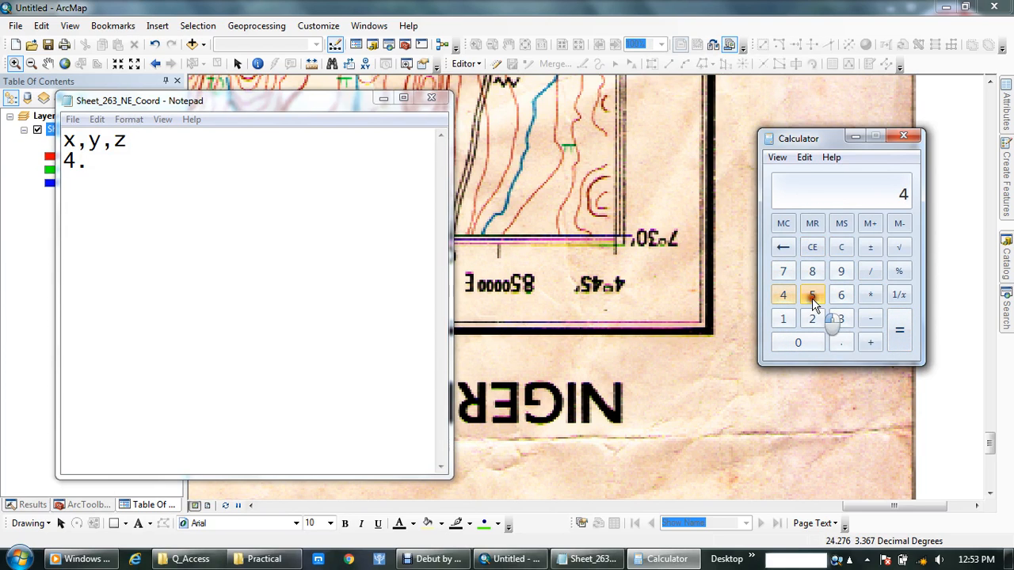
{"action": "left_click", "coordinate": [812, 294]}
{"action": "left_click", "coordinate": [871, 271]}
{"action": "left_click", "coordinate": [841, 295]}
{"action": "left_click", "coordinate": [816, 342]}
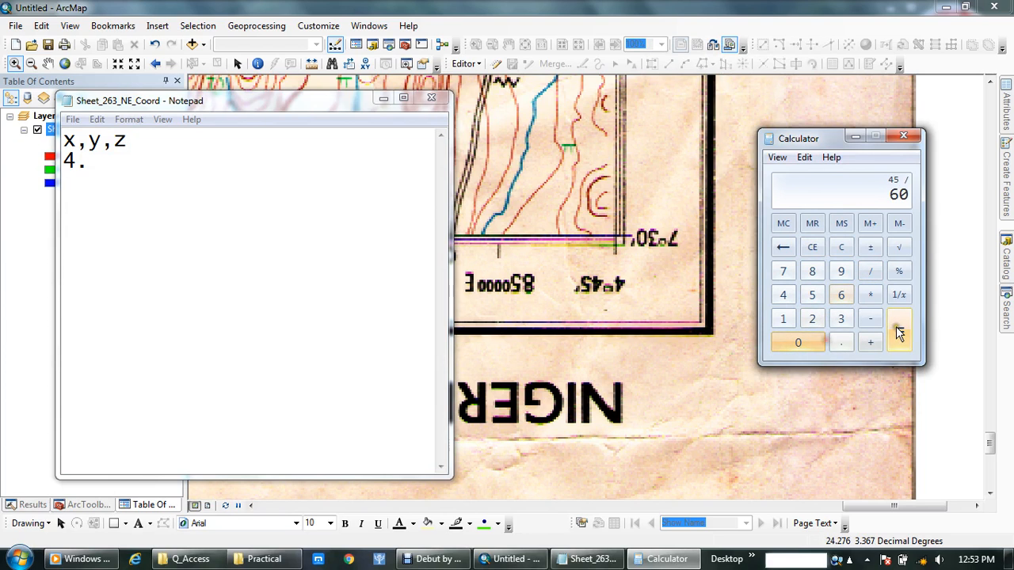
{"action": "left_click", "coordinate": [899, 333]}
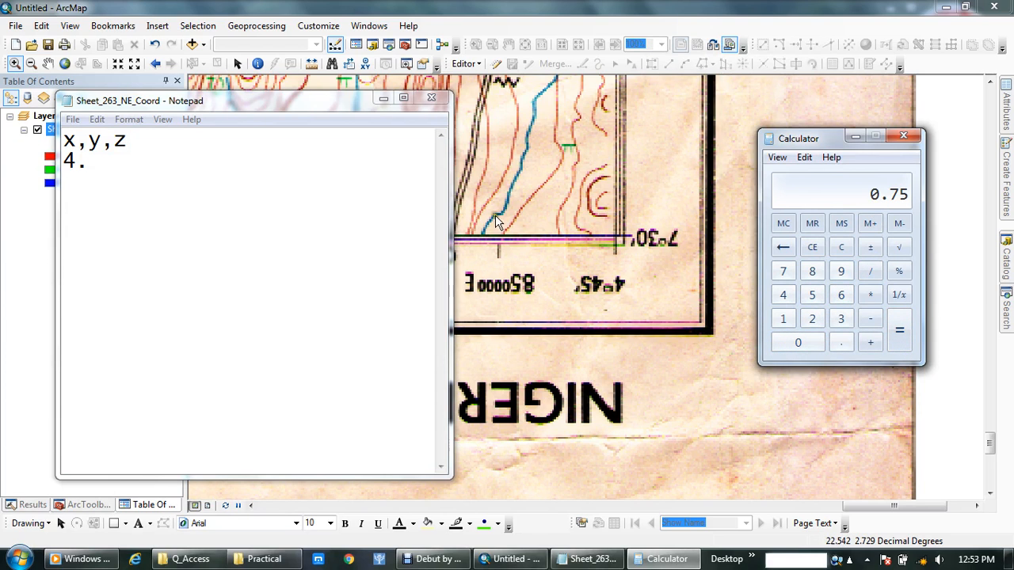
Step: Complete the first coordinate row in Notepad as 4.75,7.50,Top_Left
{"action": "left_click", "coordinate": [104, 168]}
{"action": "type", "text": "7"}
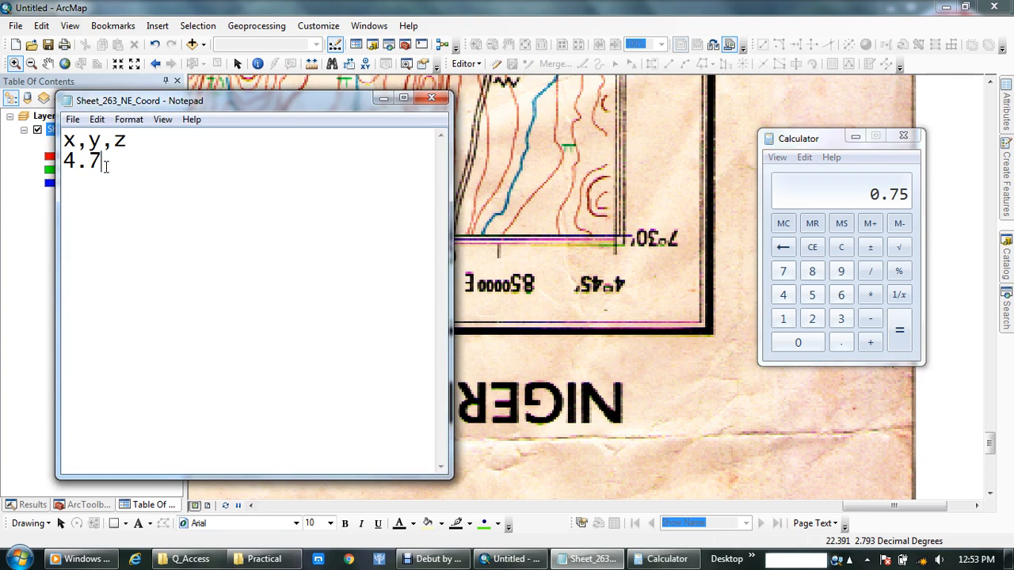
{"action": "type", "text": "5,"}
{"action": "type", "text": "7.50"}
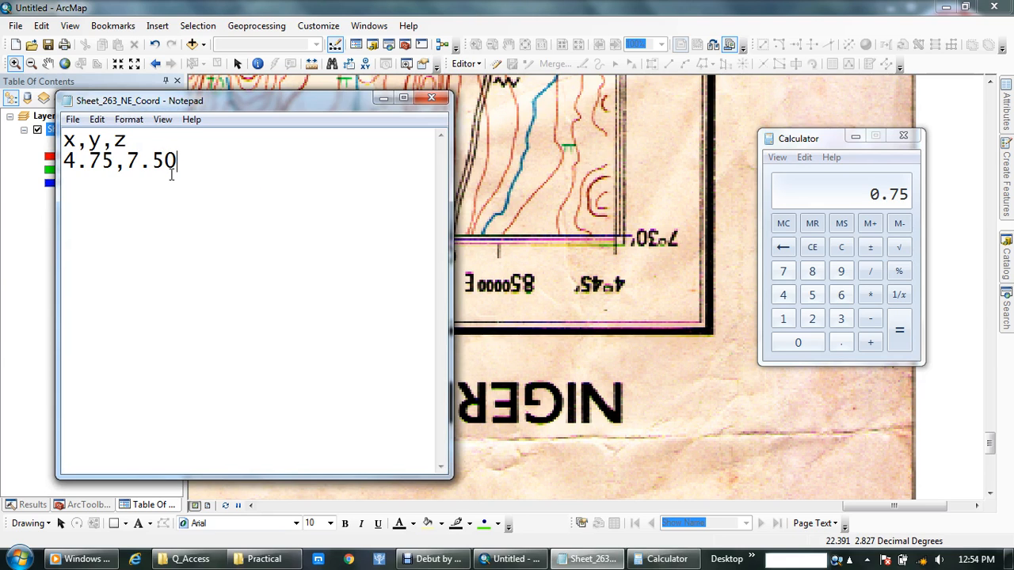
{"action": "type", "text": ","}
{"action": "type", "text": "Top_Left"}
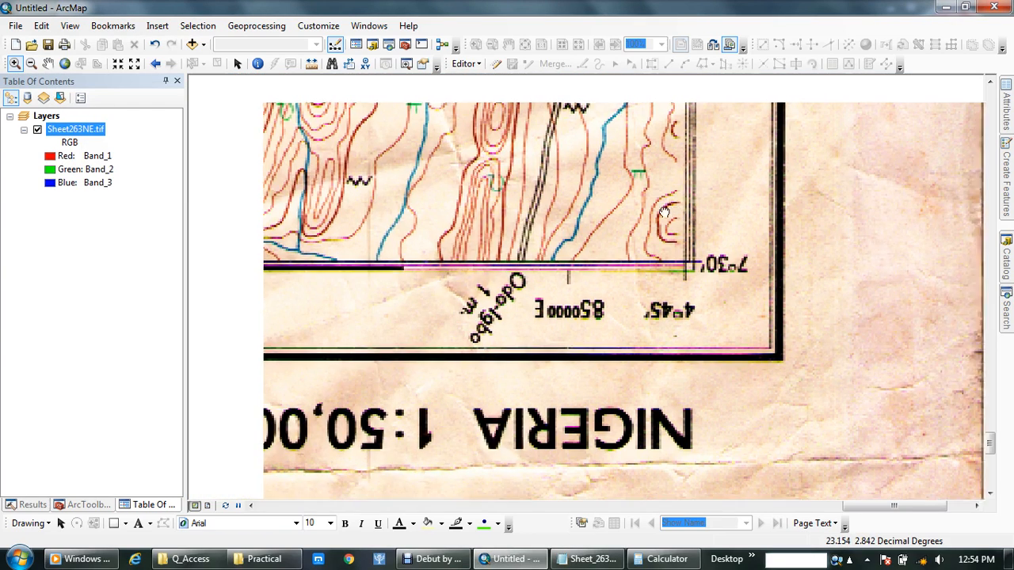
Step: Add the row 5.00,7.50,Top_Right to the coordinate file for the map corner labelled 5°00′, 7°30′
{"action": "left_click", "coordinate": [608, 187]}
{"action": "scroll", "coordinate": [540, 267], "scroll_direction": "up", "scroll_amount": 4}
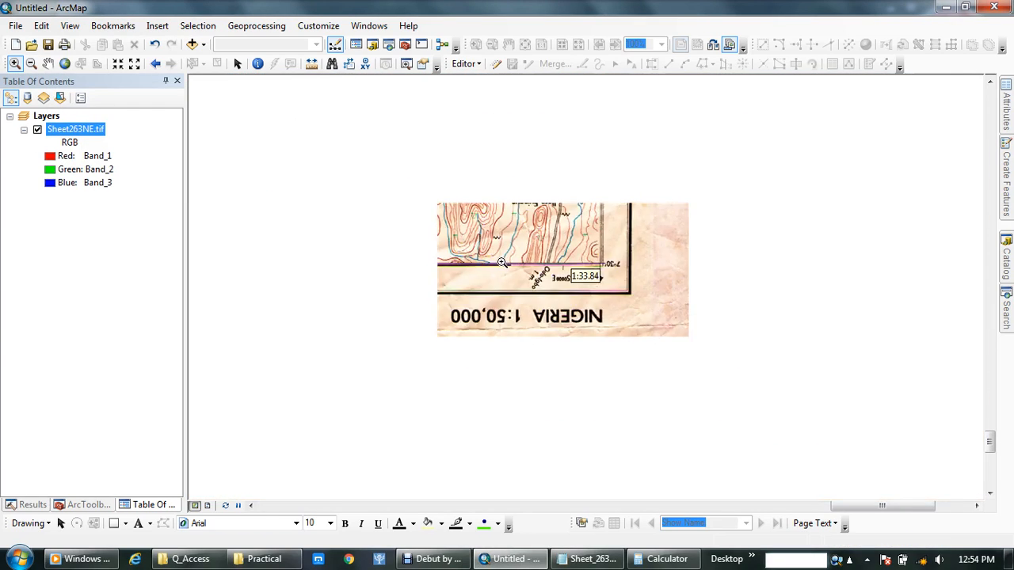
{"action": "left_click_drag", "start_coordinate": [336, 253], "coordinate": [813, 303]}
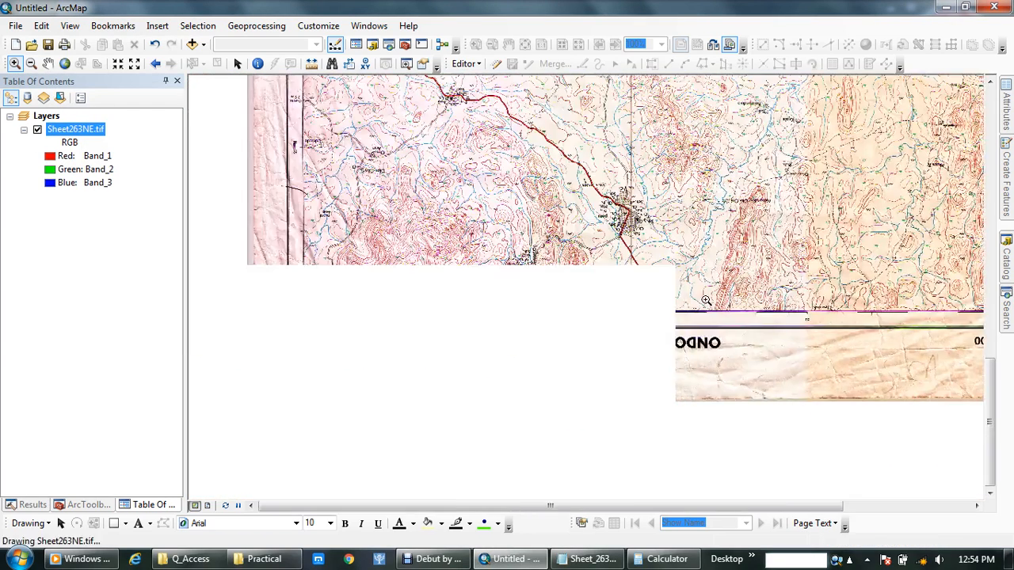
{"action": "left_click_drag", "start_coordinate": [488, 291], "coordinate": [845, 290]}
{"action": "left_click_drag", "start_coordinate": [605, 287], "coordinate": [747, 367]}
{"action": "left_click_drag", "start_coordinate": [379, 167], "coordinate": [706, 341]}
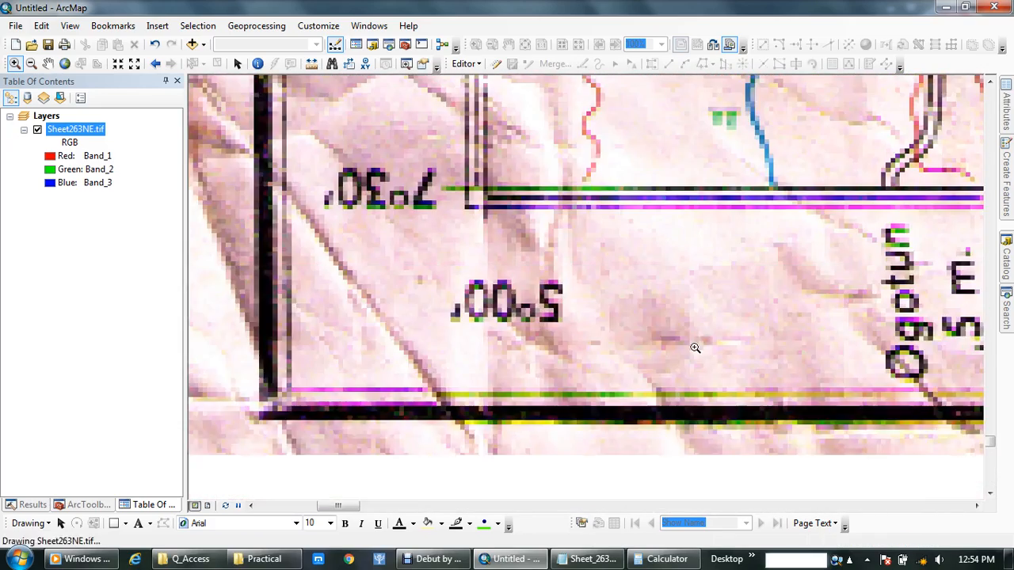
{"action": "left_click_drag", "start_coordinate": [625, 302], "coordinate": [910, 317]}
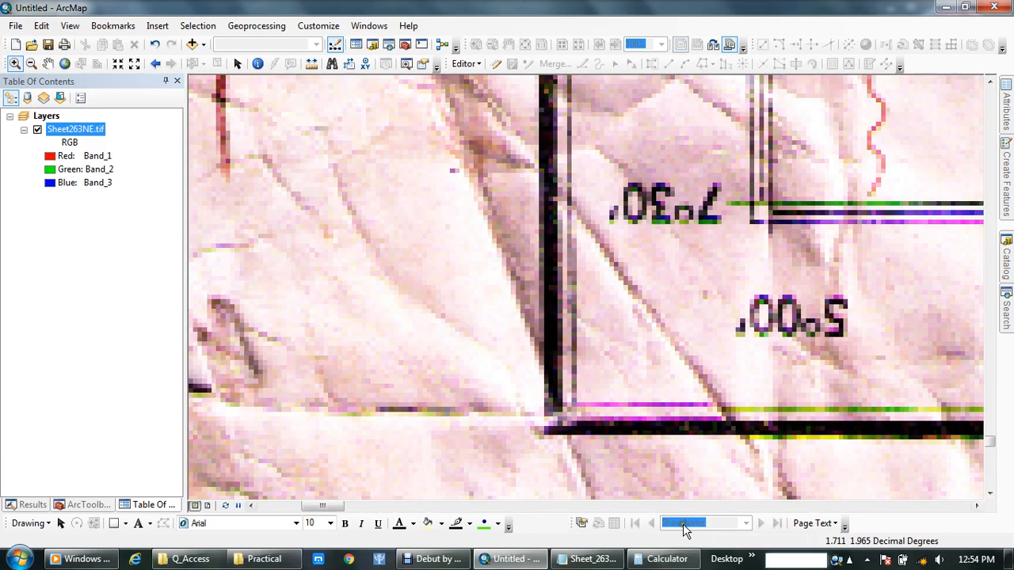
{"action": "left_click", "coordinate": [587, 558]}
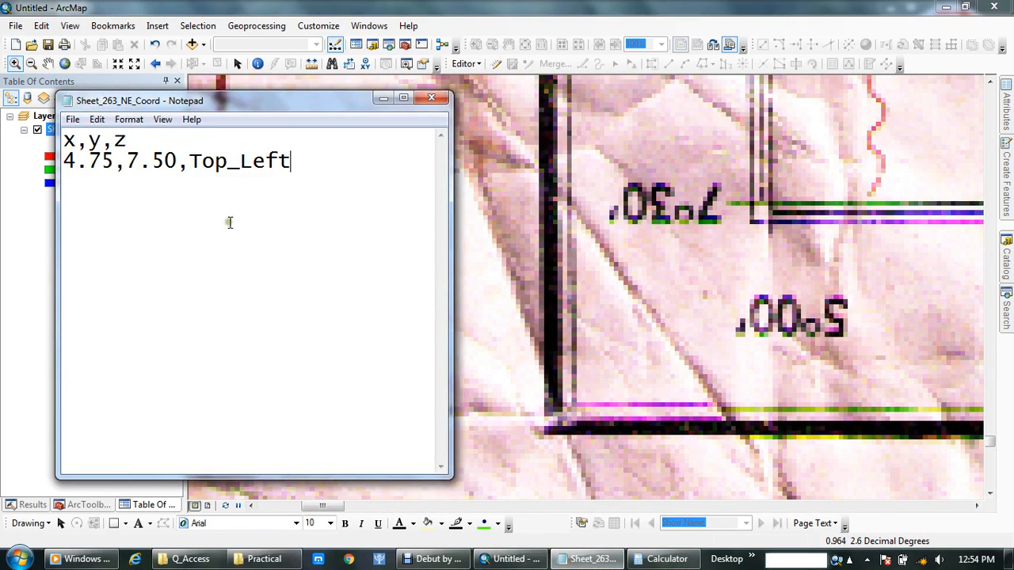
{"action": "left_click", "coordinate": [302, 161]}
{"action": "key", "text": "Return"}
{"action": "type", "text": "5.00,7"}
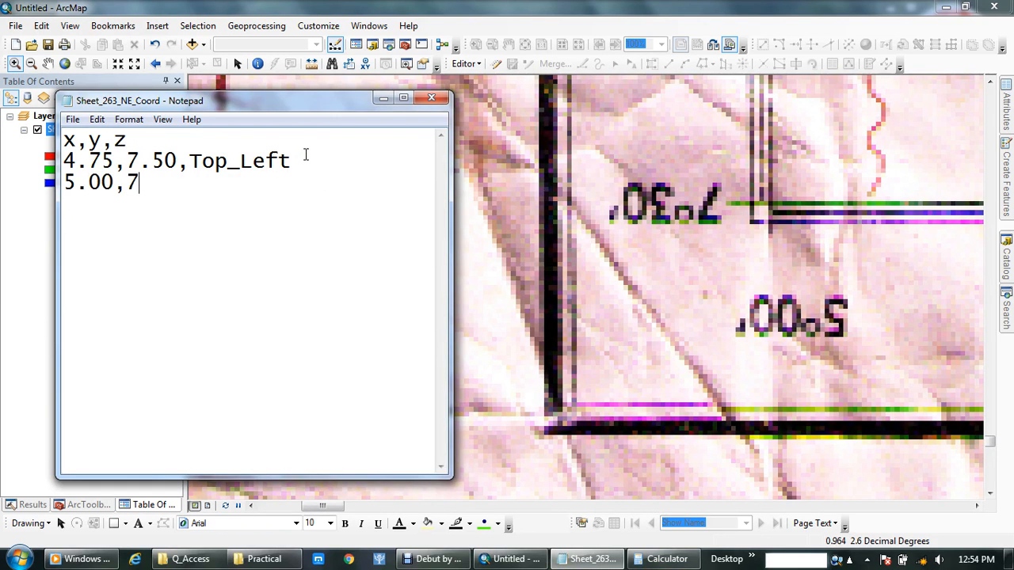
{"action": "type", "text": ".50,Top_Right"}
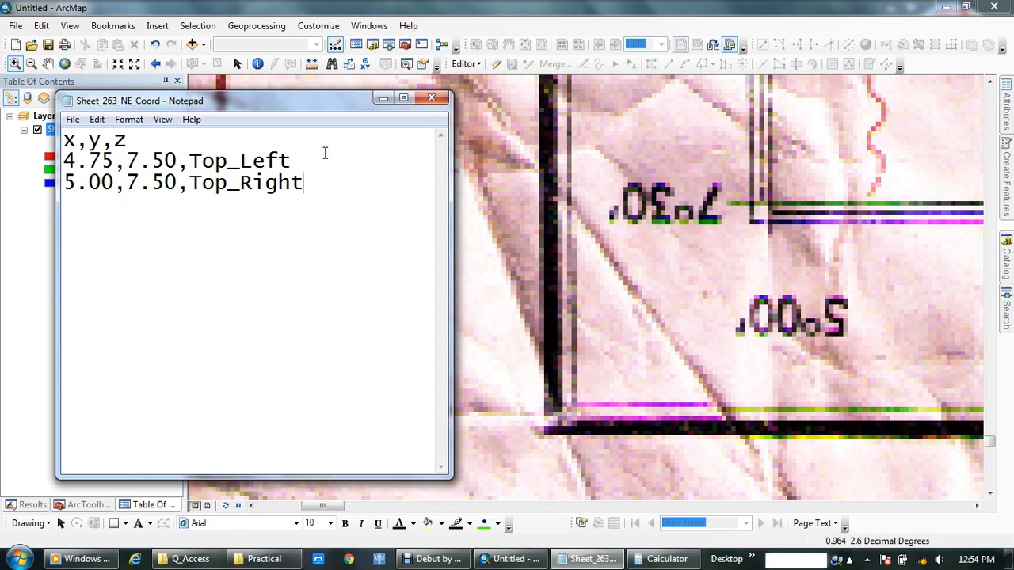
Step: Add the row 4.75,7.25,Down_Left to the coordinate file for the map corner labelled 4°45′, 7°15′
{"action": "left_click", "coordinate": [740, 294]}
{"action": "scroll", "coordinate": [739, 295], "scroll_direction": "down", "scroll_amount": 5}
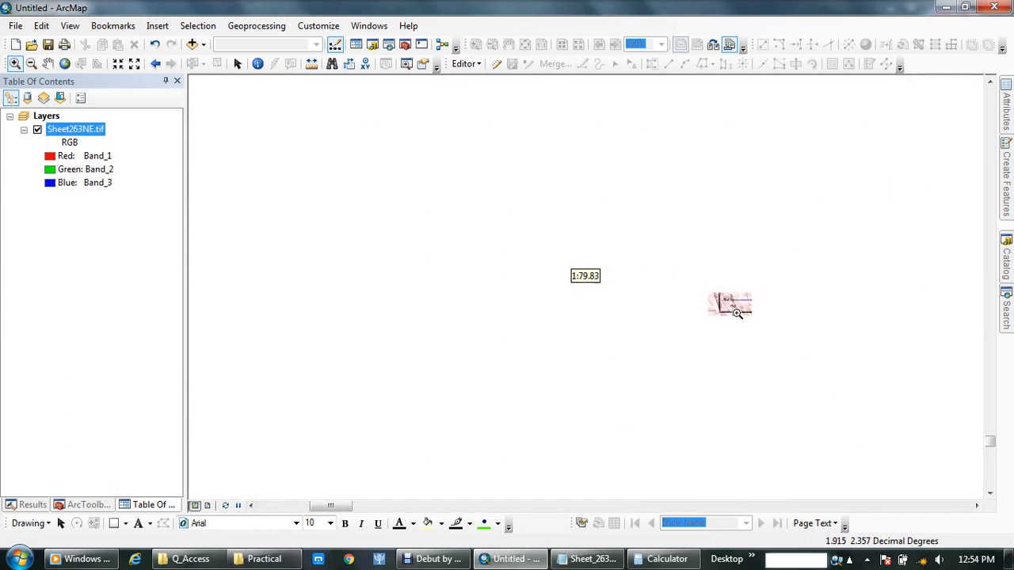
{"action": "left_click_drag", "start_coordinate": [832, 253], "coordinate": [474, 345]}
{"action": "scroll", "coordinate": [474, 345], "scroll_direction": "down", "scroll_amount": 1}
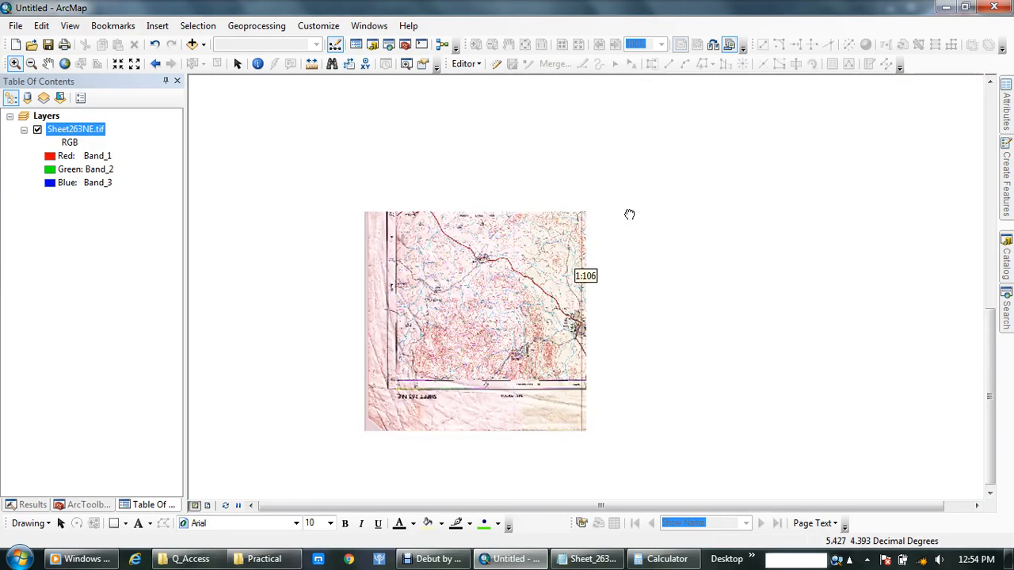
{"action": "left_click_drag", "start_coordinate": [750, 109], "coordinate": [641, 359]}
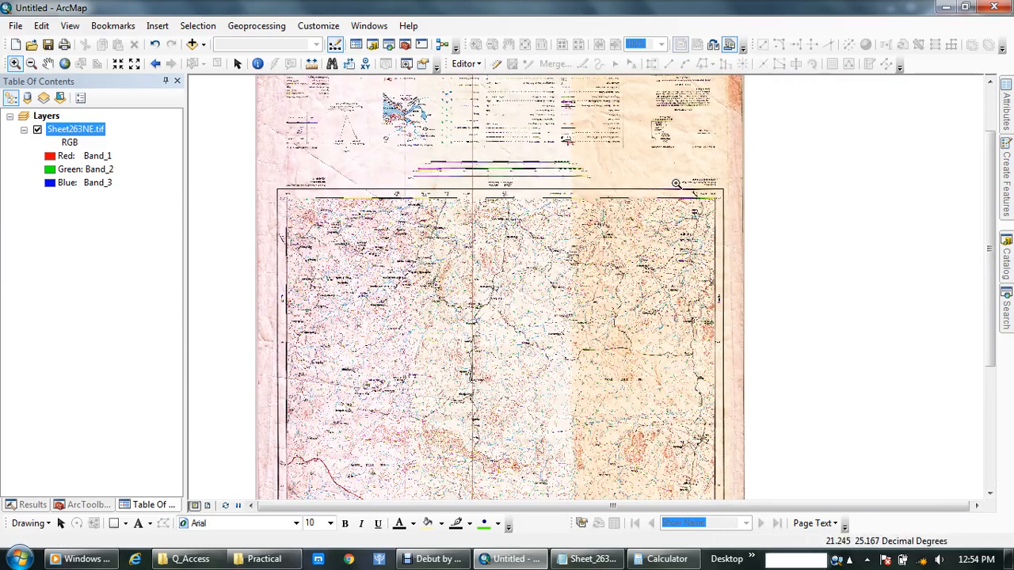
{"action": "left_click_drag", "start_coordinate": [677, 171], "coordinate": [751, 236]}
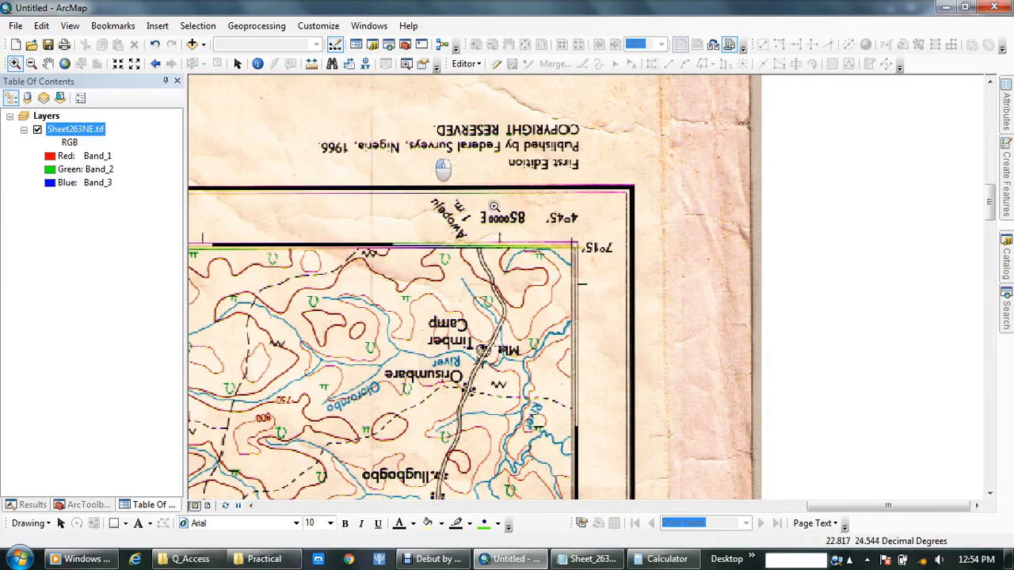
{"action": "left_click_drag", "start_coordinate": [417, 146], "coordinate": [706, 365]}
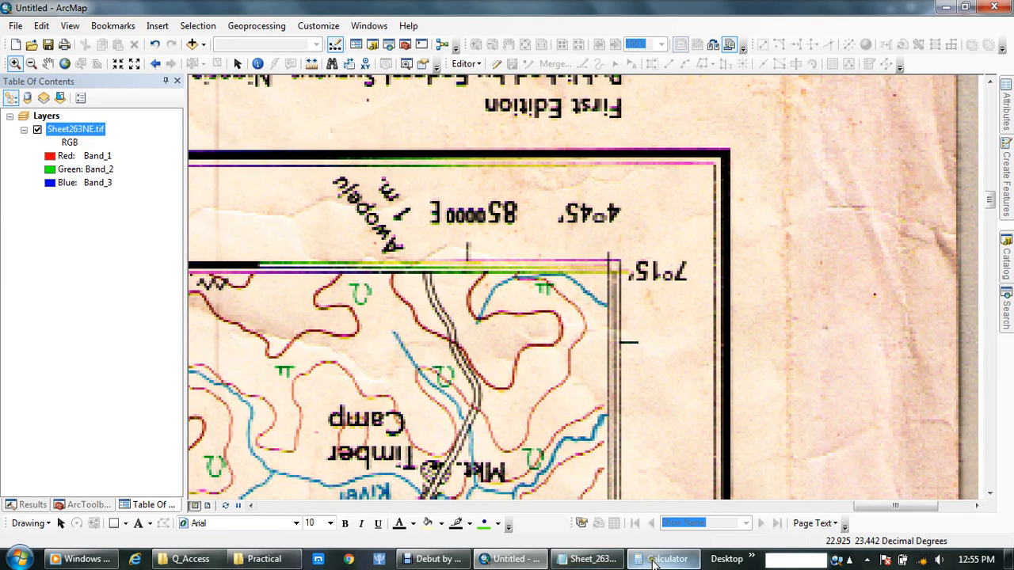
{"action": "left_click", "coordinate": [587, 560]}
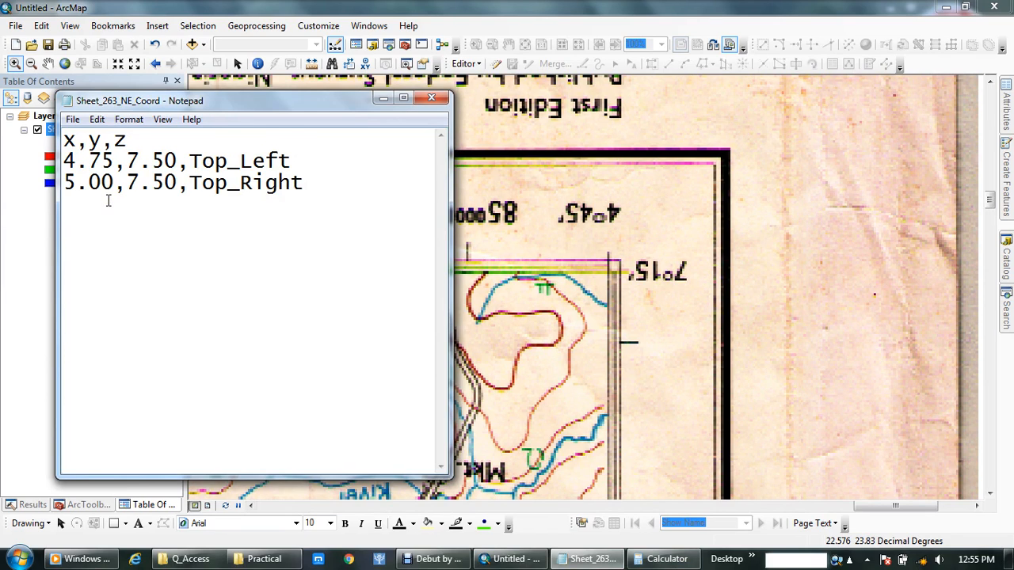
{"action": "type", "text": "4.75,7.25,"}
{"action": "type", "text": "Down"}
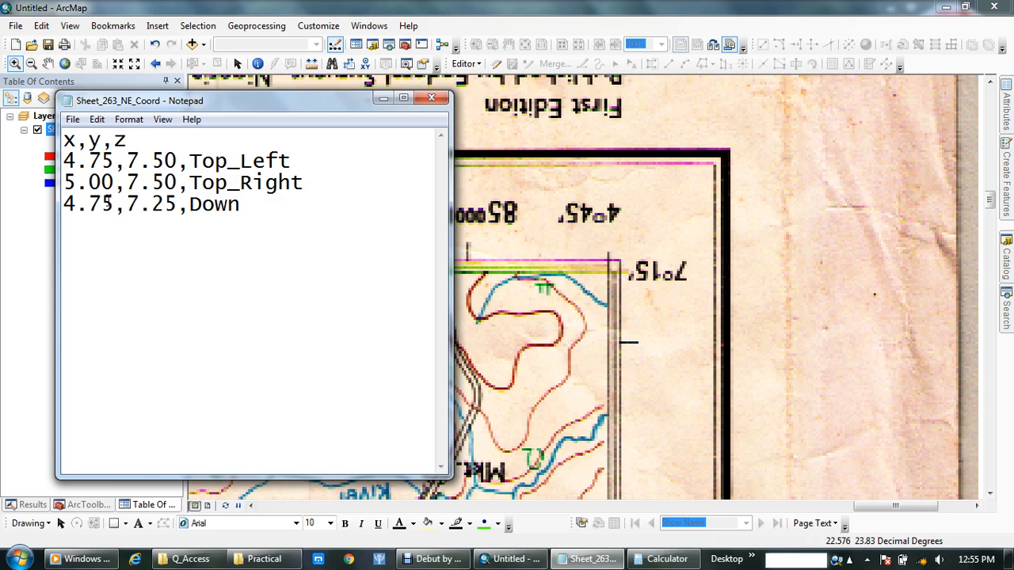
{"action": "type", "text": "_Left"}
Step: Add the row 5.00,7.25,Down_Right to the coordinate file for the map corner labelled 5°00′, 7°15′
{"action": "left_click_drag", "start_coordinate": [657, 258], "coordinate": [799, 297]}
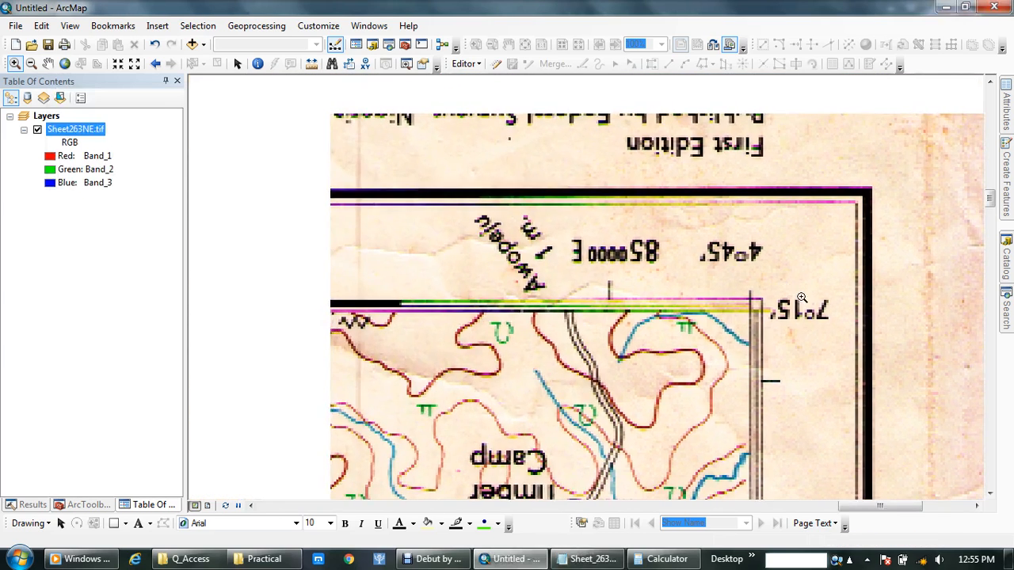
{"action": "scroll", "coordinate": [542, 302], "scroll_direction": "up", "scroll_amount": 5}
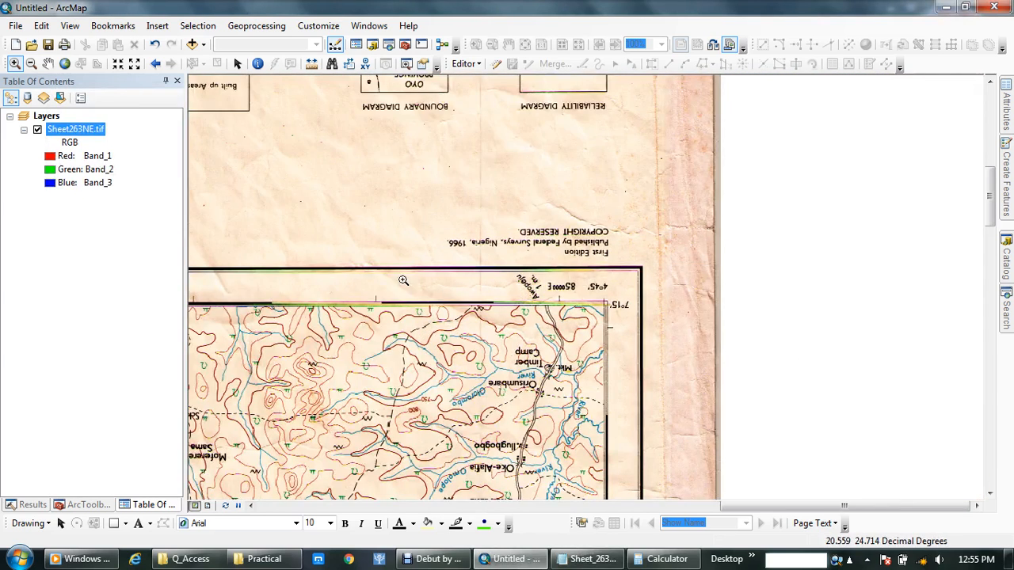
{"action": "left_click_drag", "start_coordinate": [404, 280], "coordinate": [784, 314]}
{"action": "left_click_drag", "start_coordinate": [467, 310], "coordinate": [862, 309]}
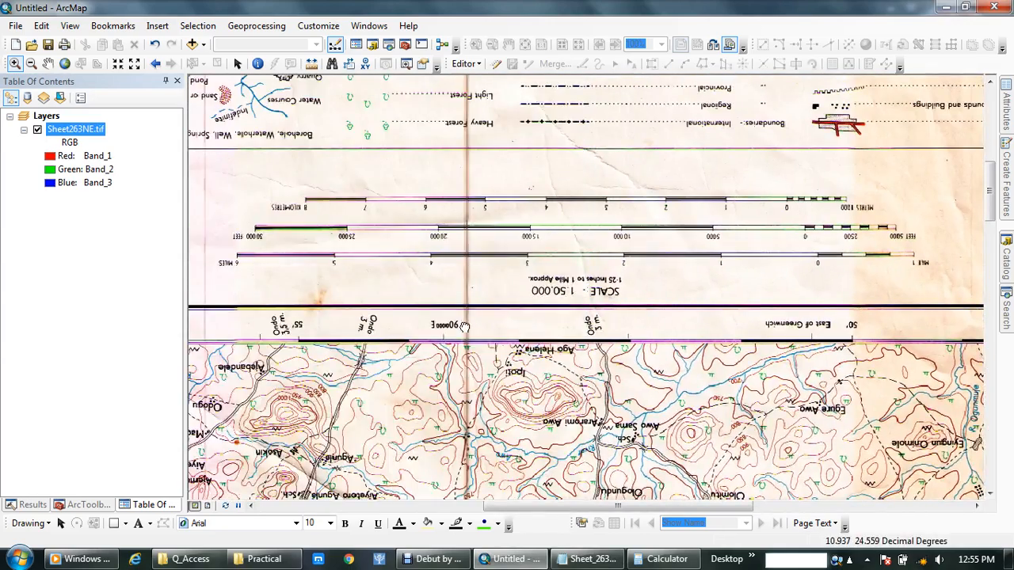
{"action": "left_click_drag", "start_coordinate": [313, 327], "coordinate": [592, 324]}
{"action": "left_click_drag", "start_coordinate": [448, 321], "coordinate": [928, 309]}
{"action": "left_click_drag", "start_coordinate": [599, 328], "coordinate": [819, 309]}
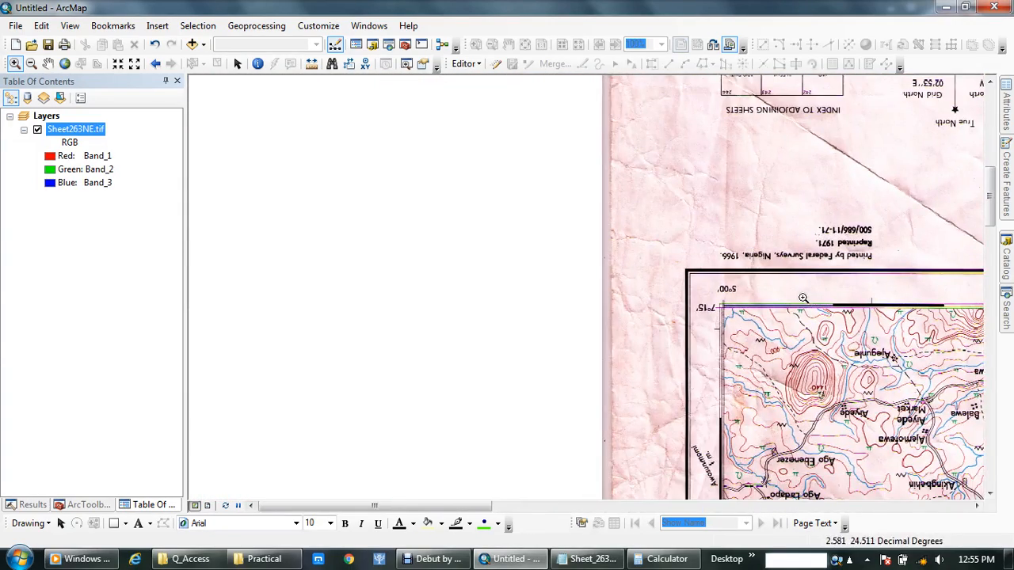
{"action": "scroll", "coordinate": [719, 281], "scroll_direction": "down", "scroll_amount": 4}
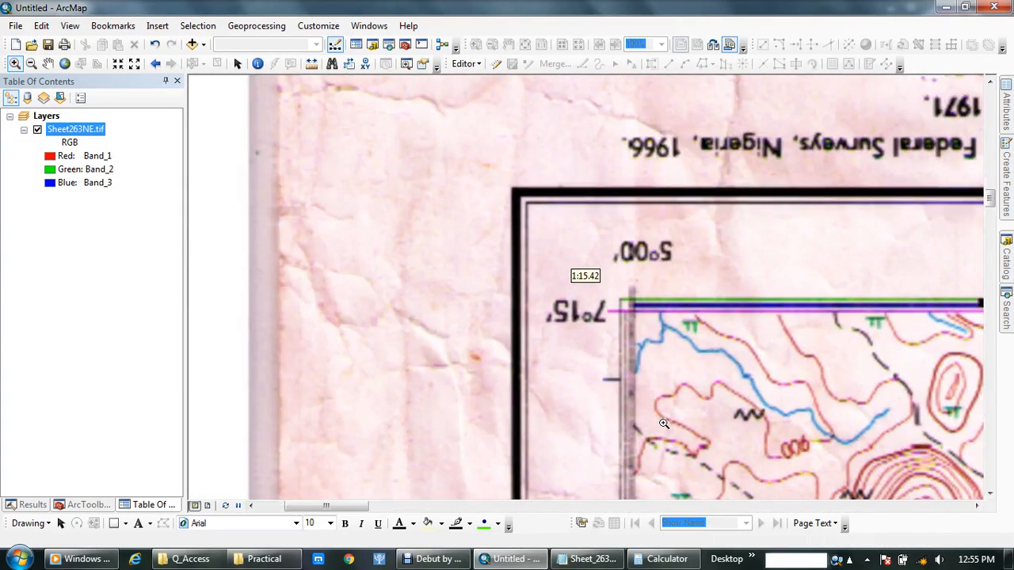
{"action": "left_click", "coordinate": [596, 557]}
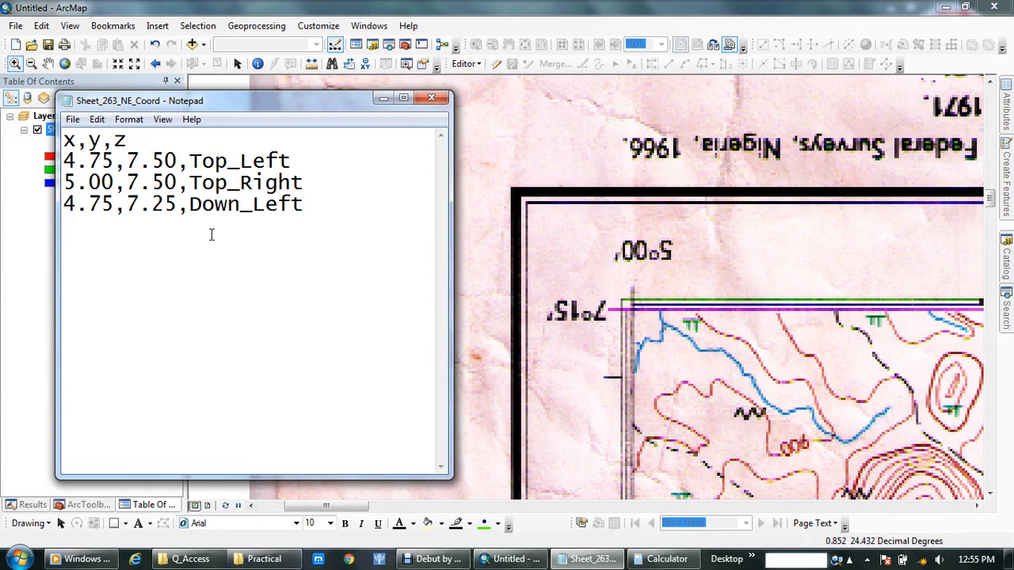
{"action": "type", "text": "5.00,7.25"}
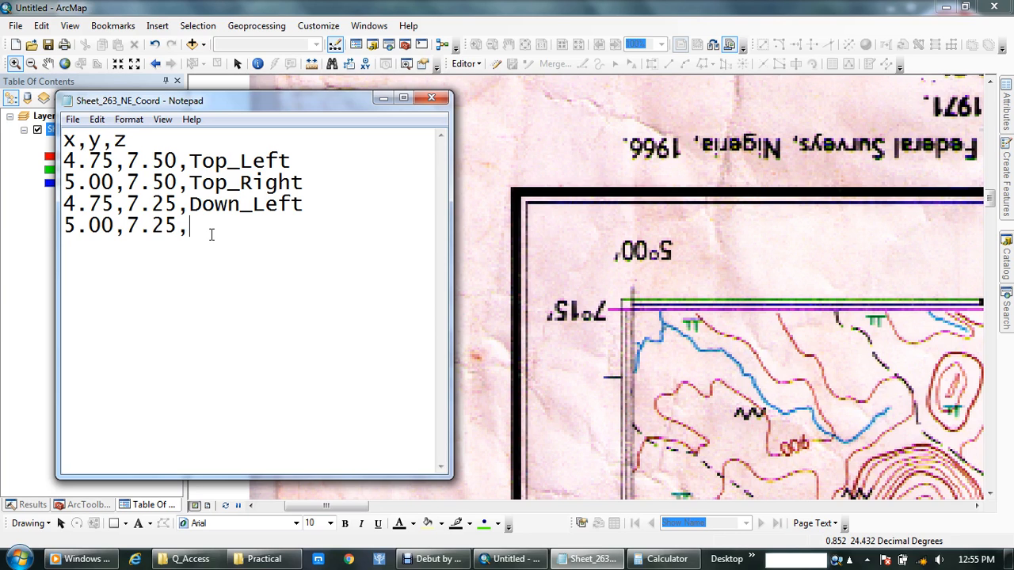
{"action": "type", "text": ",Don"}
{"action": "key", "text": "BackSpace"}
{"action": "type", "text": "wn_Right"}
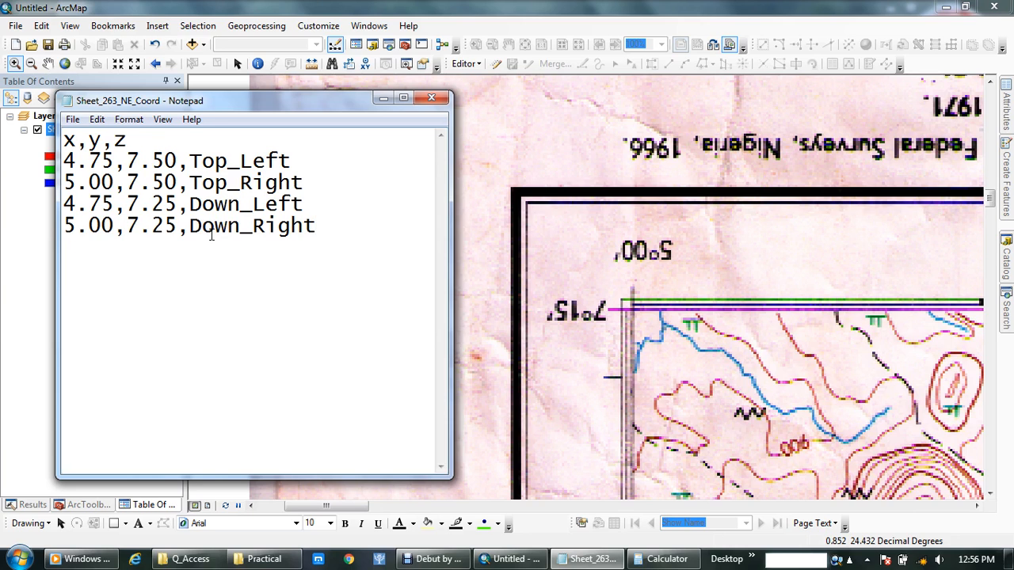
Step: Save the coordinate file Sheet_263_NE_Coord and close it
{"action": "left_click", "coordinate": [76, 122]}
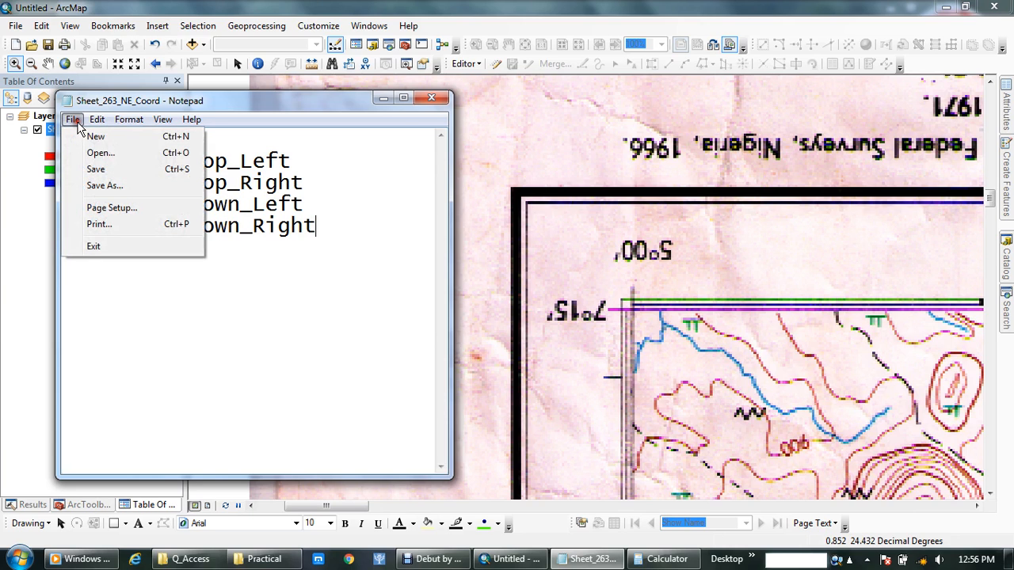
{"action": "left_click", "coordinate": [117, 169]}
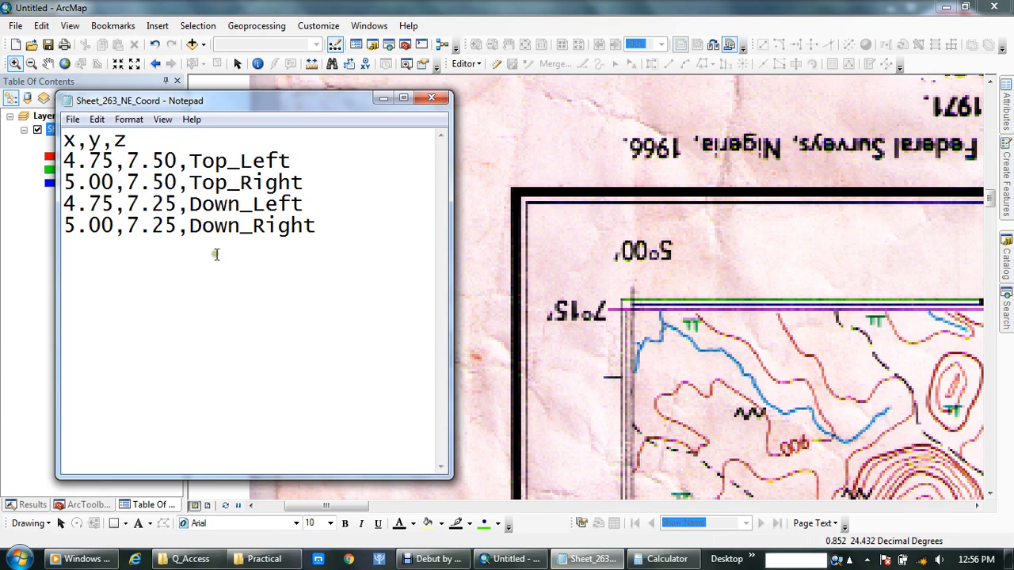
{"action": "left_click", "coordinate": [435, 99]}
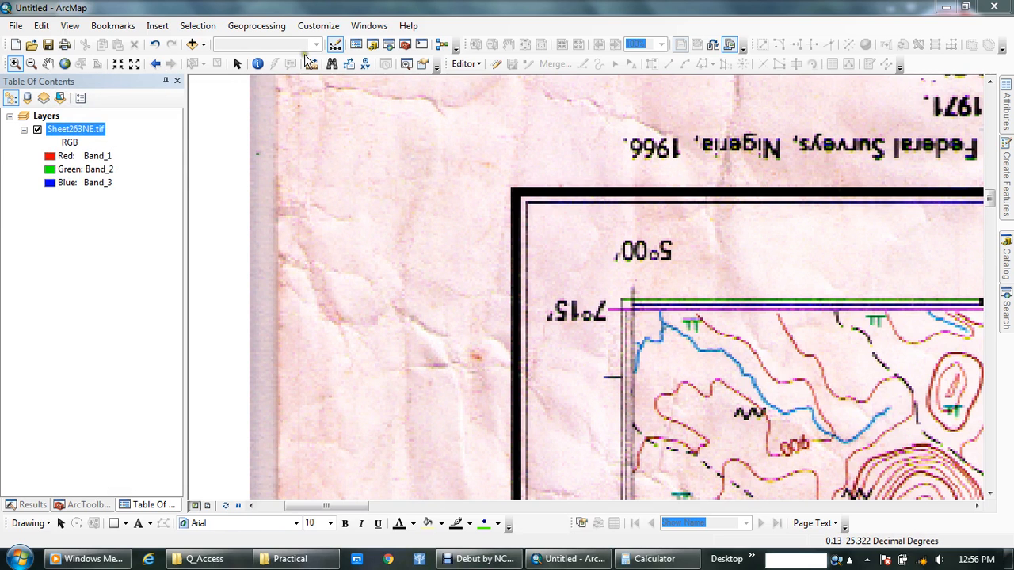
{"action": "left_click", "coordinate": [237, 64]}
{"action": "scroll", "coordinate": [546, 242], "scroll_direction": "down", "scroll_amount": 4}
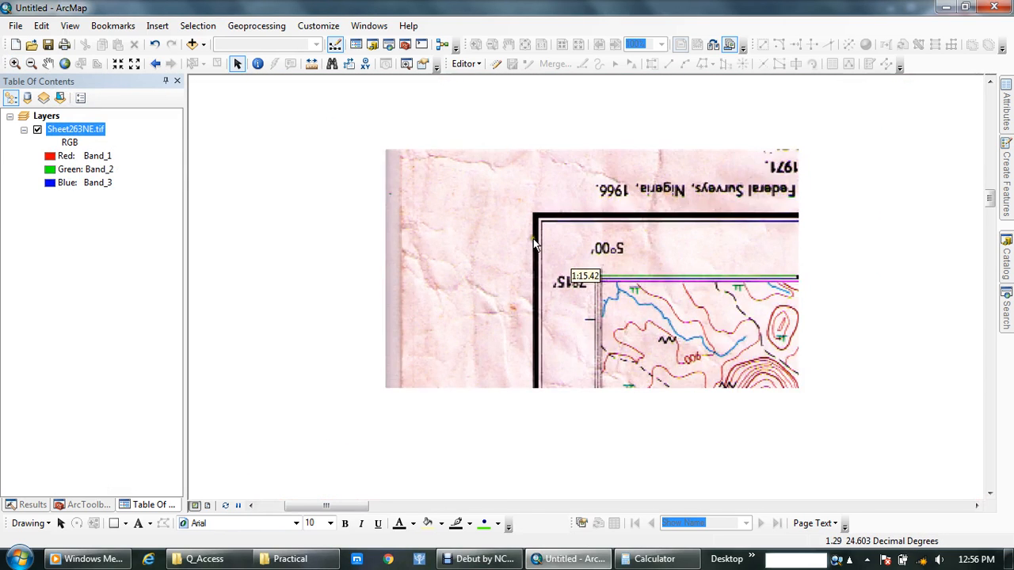
{"action": "scroll", "coordinate": [600, 244], "scroll_direction": "up", "scroll_amount": 2}
{"action": "scroll", "coordinate": [533, 289], "scroll_direction": "down", "scroll_amount": 4}
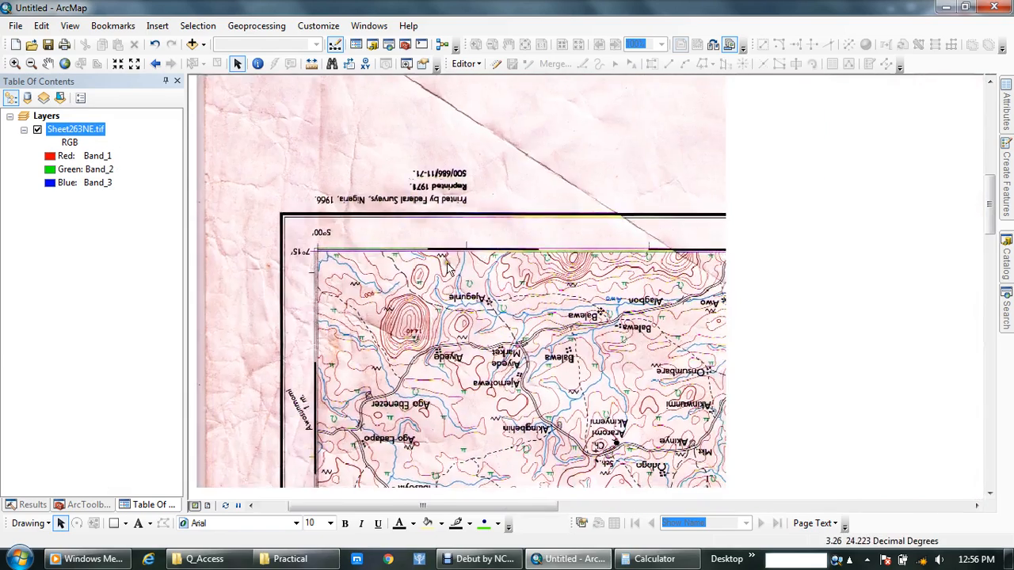
{"action": "scroll", "coordinate": [533, 289], "scroll_direction": "down", "scroll_amount": 2}
{"action": "scroll", "coordinate": [604, 308], "scroll_direction": "up", "scroll_amount": 2}
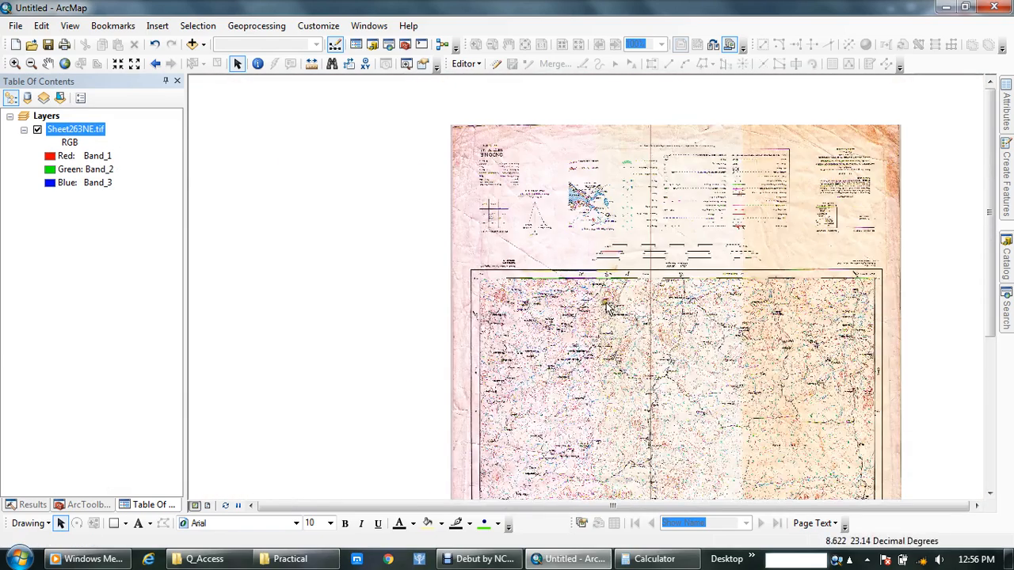
{"action": "left_click_drag", "start_coordinate": [662, 323], "coordinate": [573, 287]}
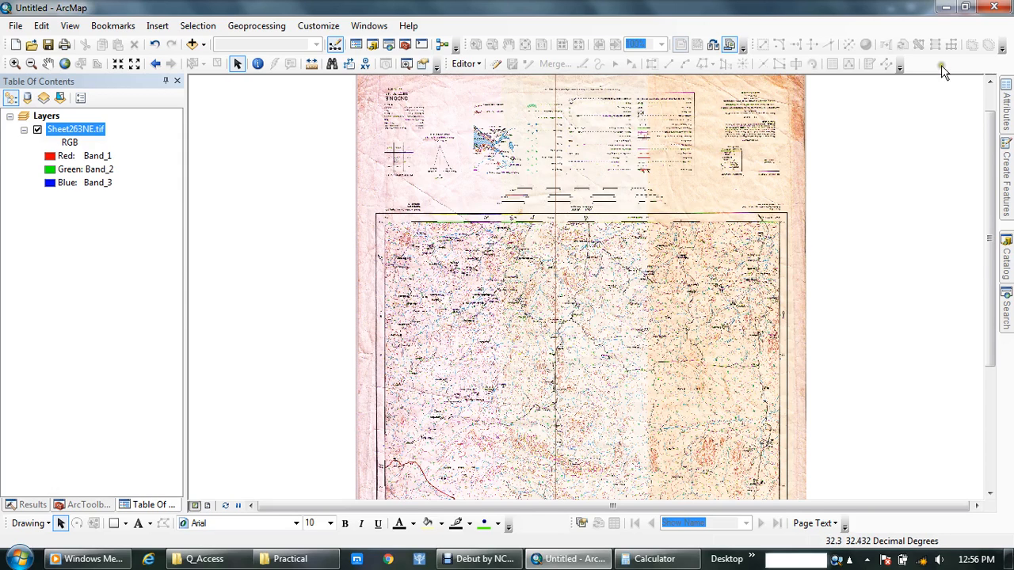
Step: Show the Georeferencing toolbar above the map and turn off its Auto Adjust option
{"action": "left_click", "coordinate": [313, 25]}
{"action": "mouse_move", "coordinate": [339, 46]}
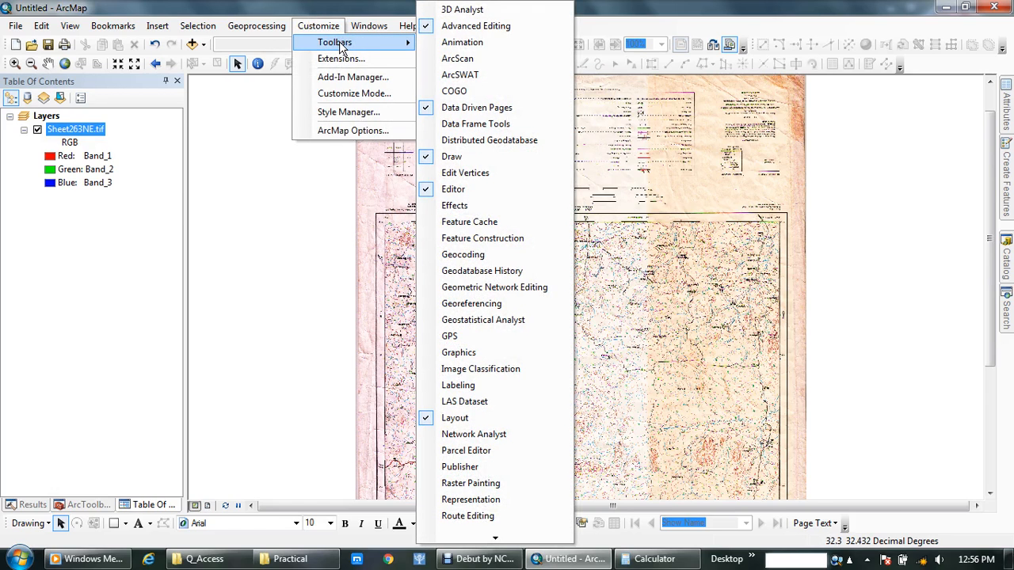
{"action": "left_click", "coordinate": [662, 29]}
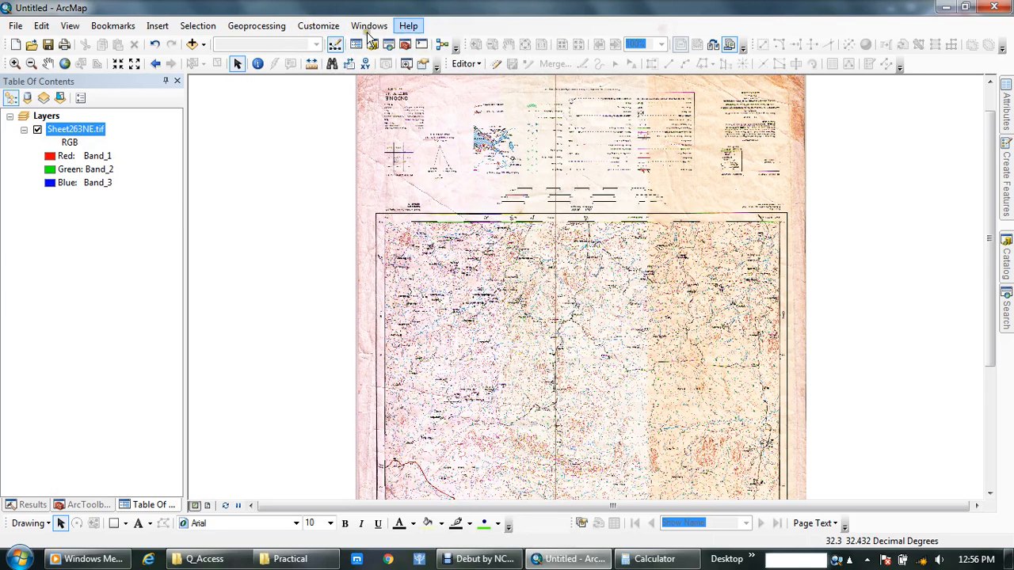
{"action": "right_click", "coordinate": [596, 31]}
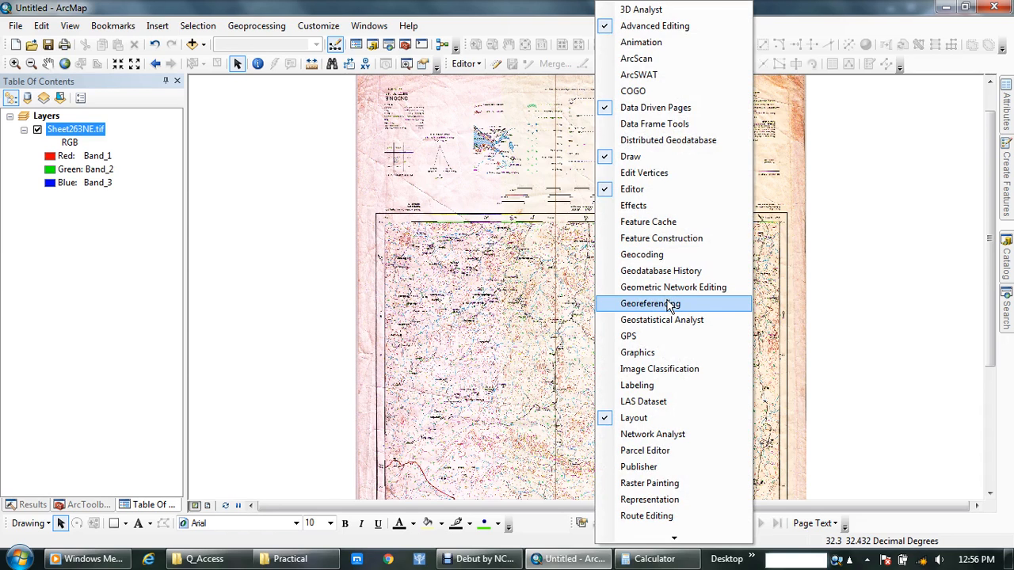
{"action": "left_click", "coordinate": [668, 302]}
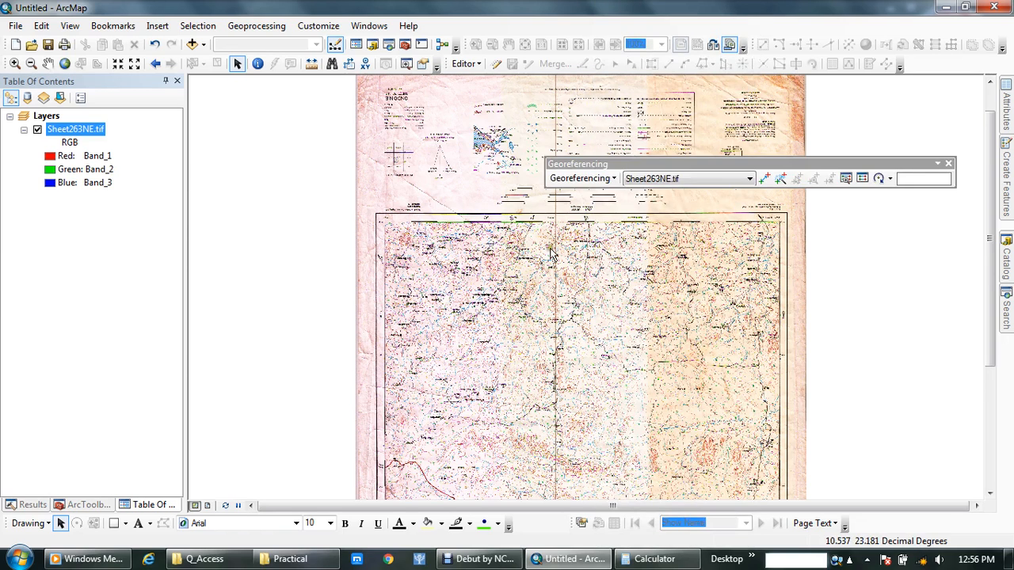
{"action": "left_click_drag", "start_coordinate": [706, 167], "coordinate": [550, 136]}
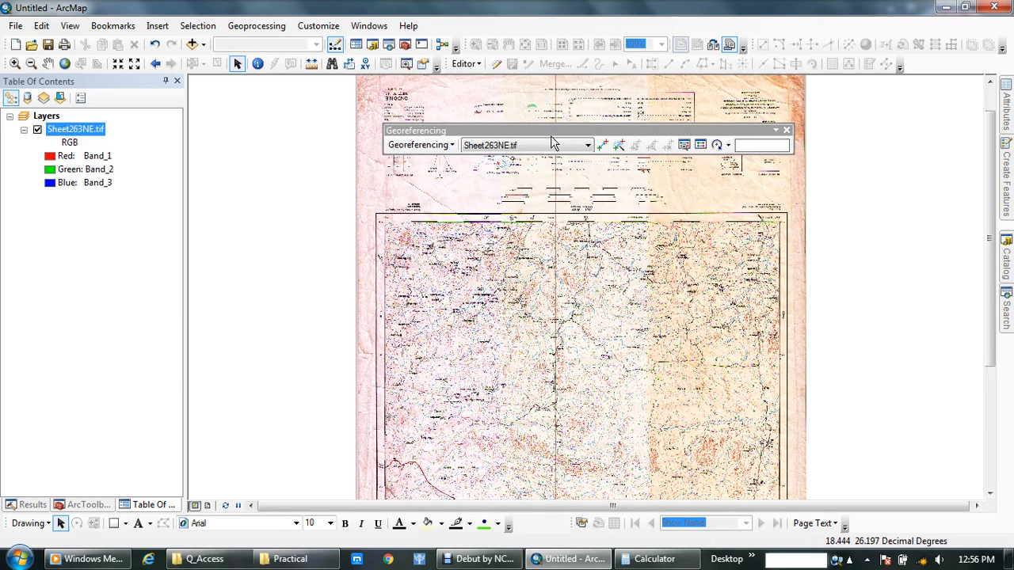
{"action": "left_click", "coordinate": [451, 145]}
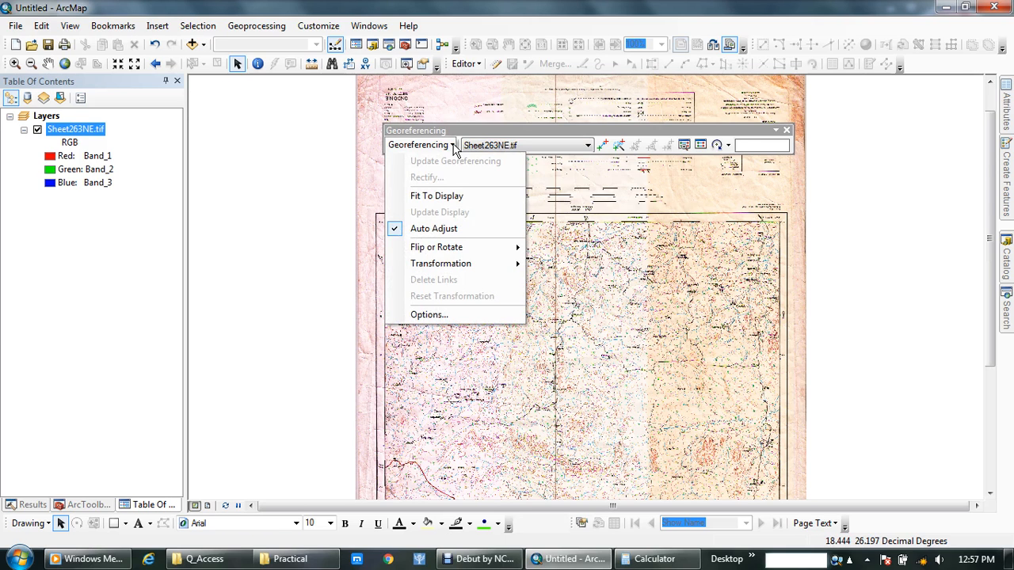
{"action": "left_click", "coordinate": [457, 229]}
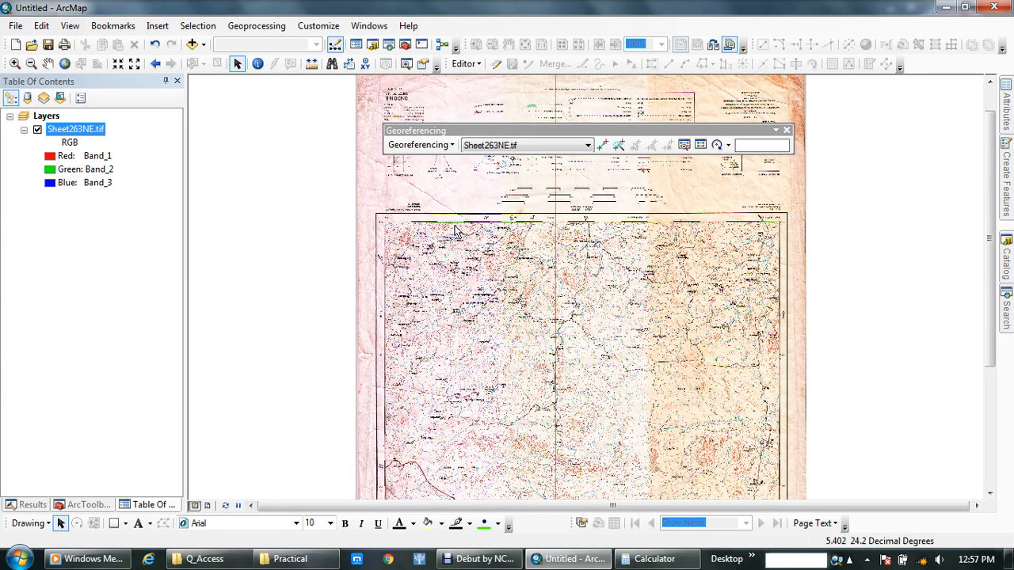
Step: Add the table Sheet_263_NE_Coord.txt from the Practical folder to the map document
{"action": "left_click_drag", "start_coordinate": [683, 393], "coordinate": [593, 224]}
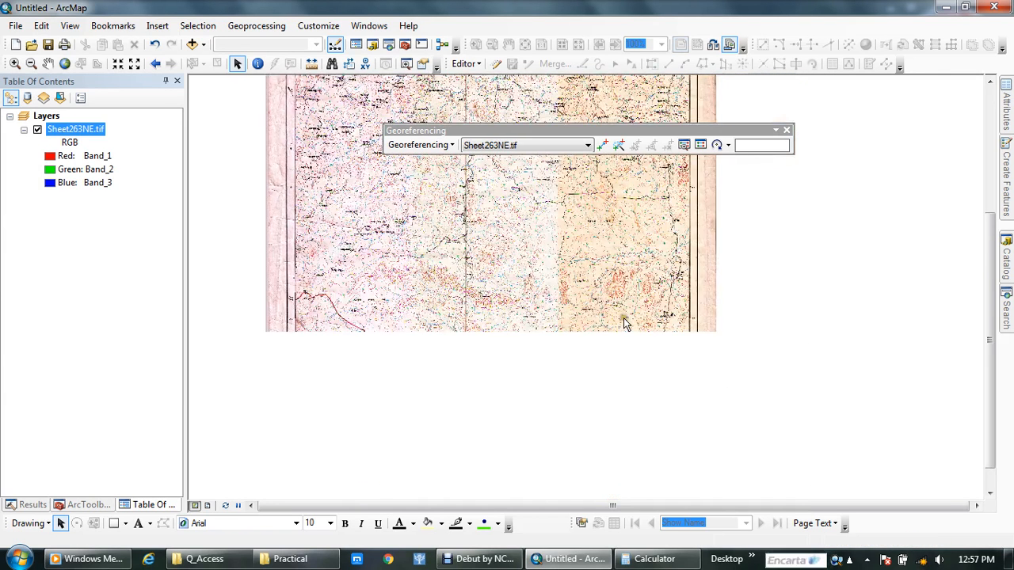
{"action": "left_click_drag", "start_coordinate": [673, 415], "coordinate": [634, 313]}
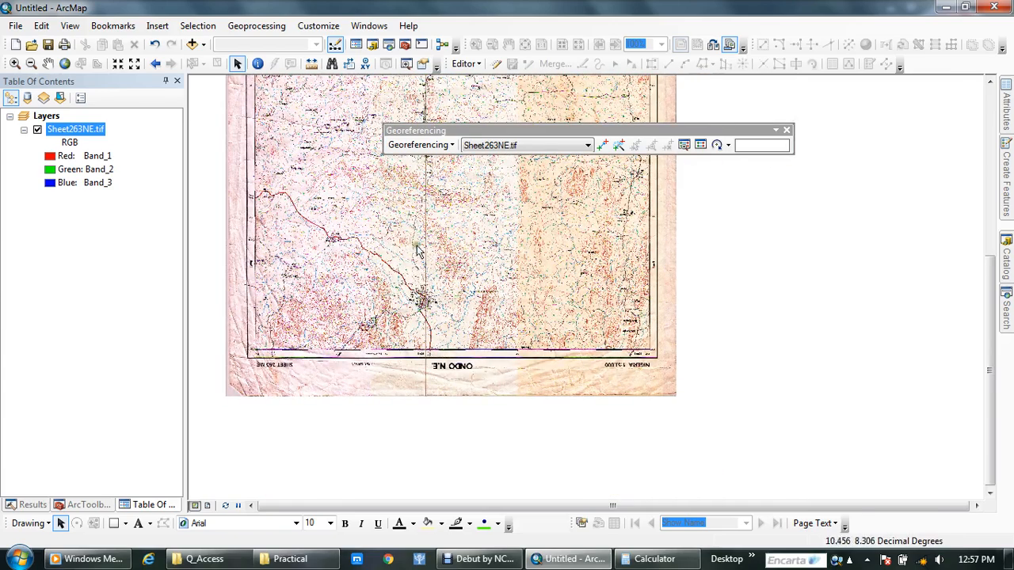
{"action": "left_click_drag", "start_coordinate": [380, 230], "coordinate": [542, 279]}
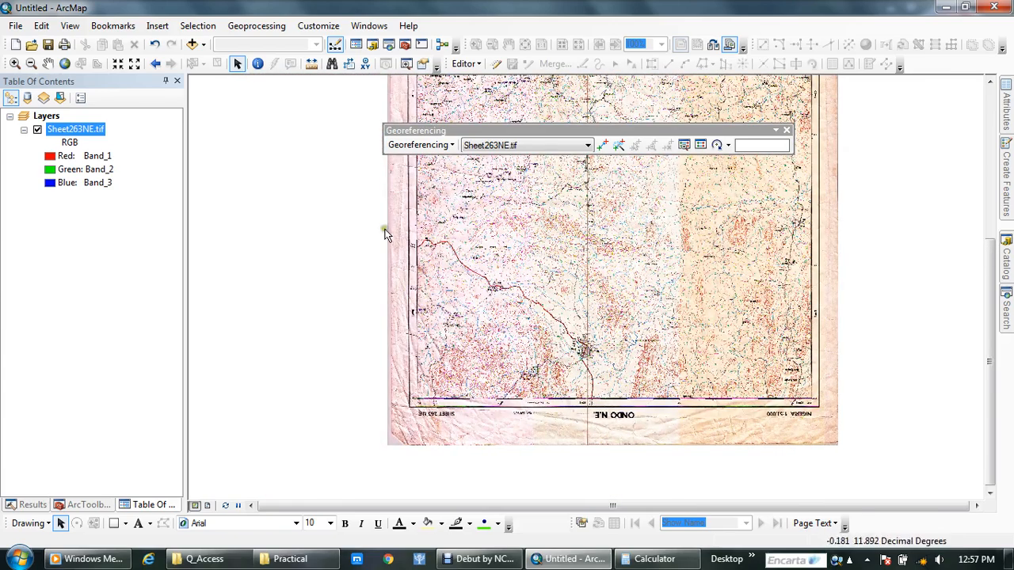
{"action": "left_click", "coordinate": [193, 45]}
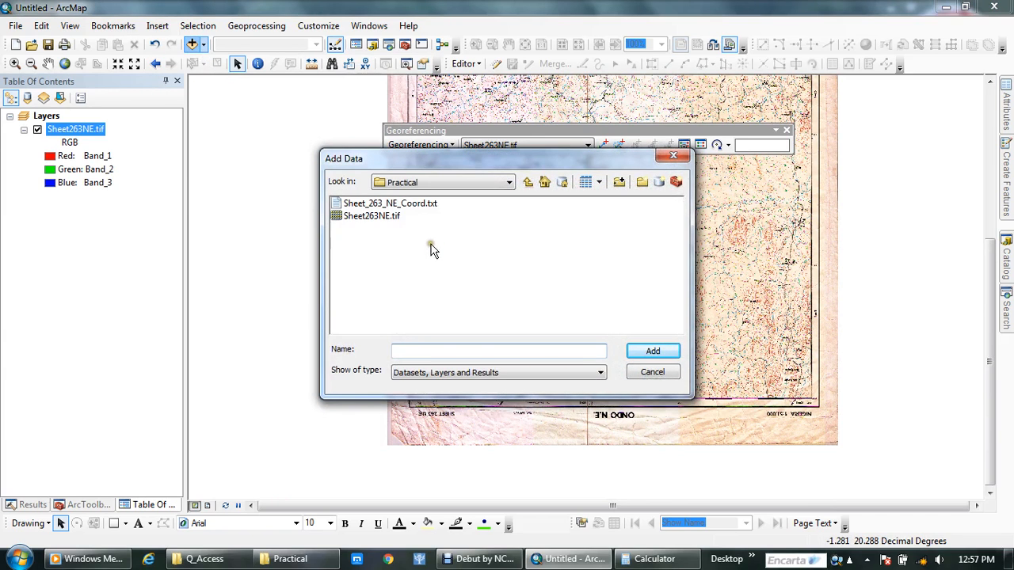
{"action": "left_click", "coordinate": [387, 206]}
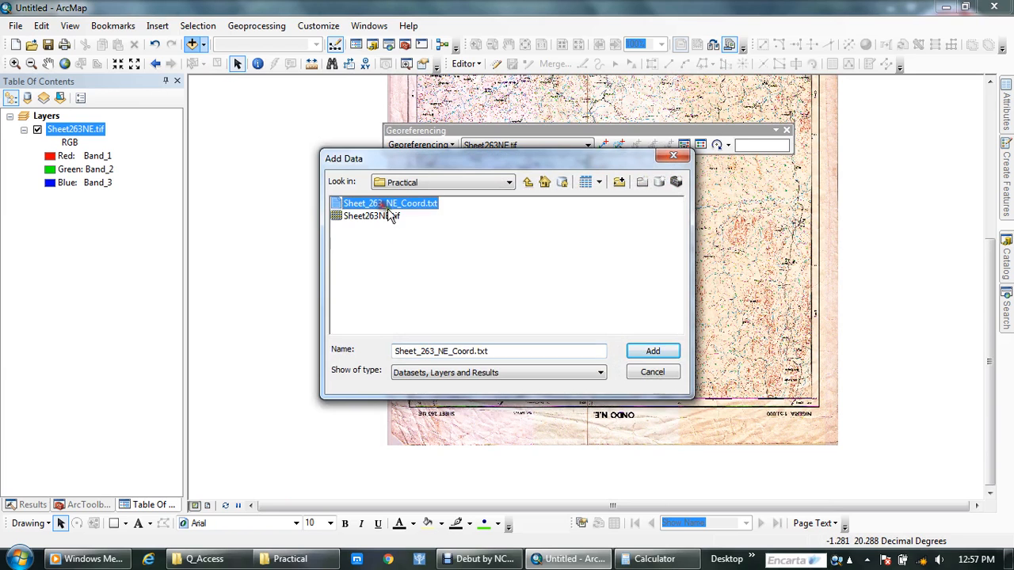
{"action": "left_click", "coordinate": [653, 353]}
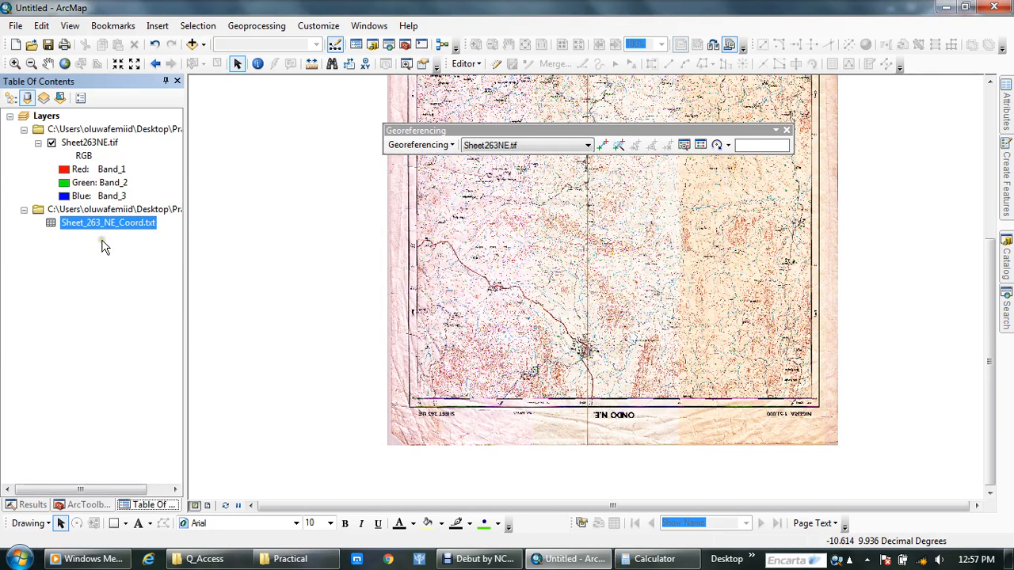
Step: Start Display XY Data for the table Sheet_263_NE_Coord.txt, with x as the X field and y as the Y field
{"action": "left_click", "coordinate": [11, 98]}
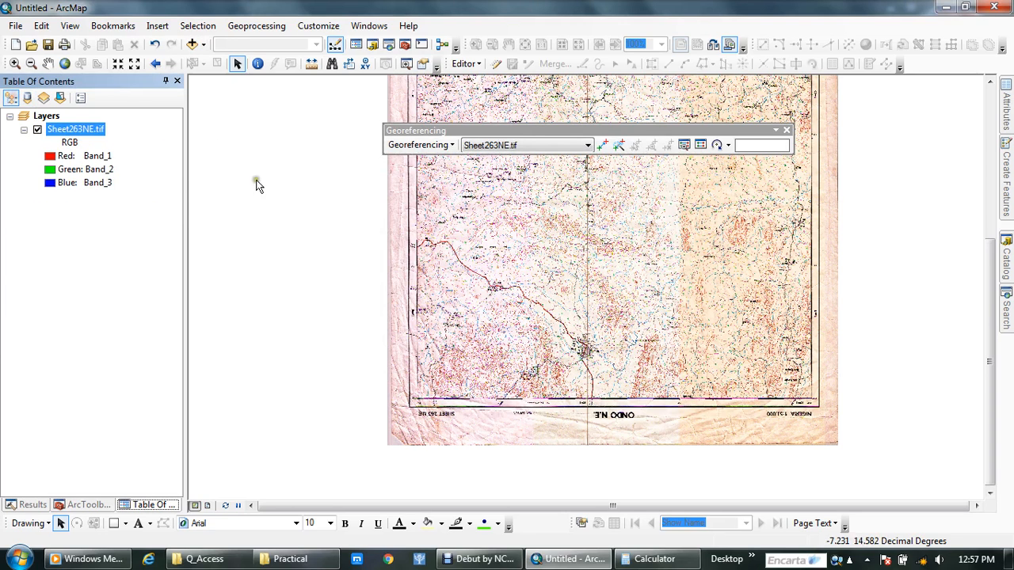
{"action": "left_click", "coordinate": [27, 98]}
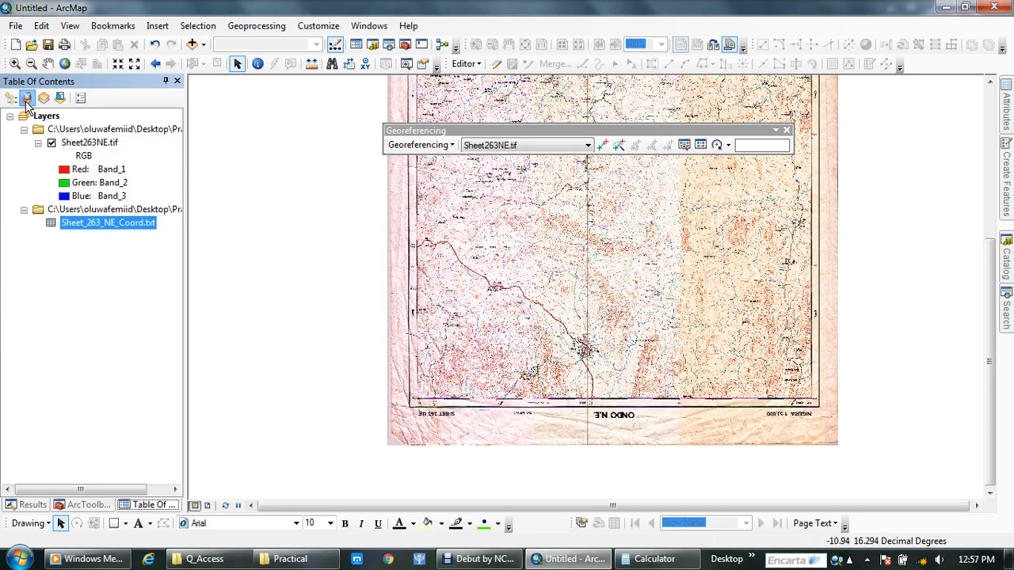
{"action": "right_click", "coordinate": [52, 228]}
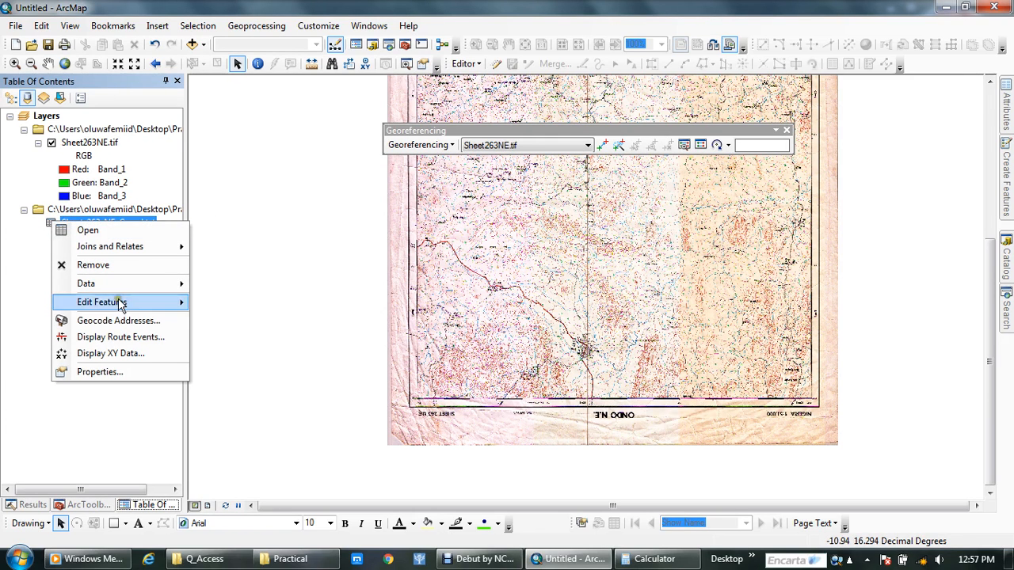
{"action": "left_click", "coordinate": [122, 353]}
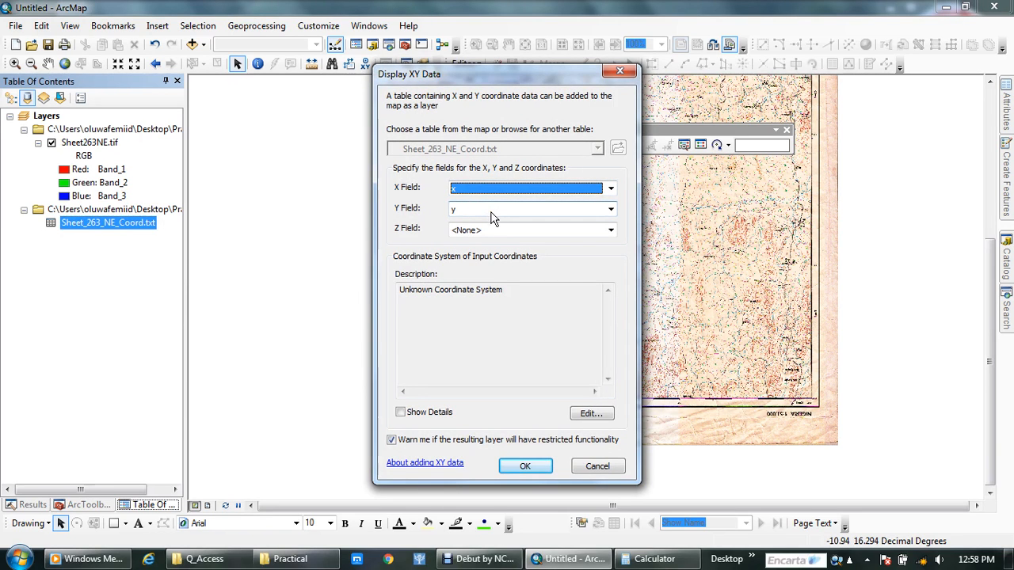
{"action": "left_click", "coordinate": [611, 190]}
{"action": "left_click", "coordinate": [611, 192]}
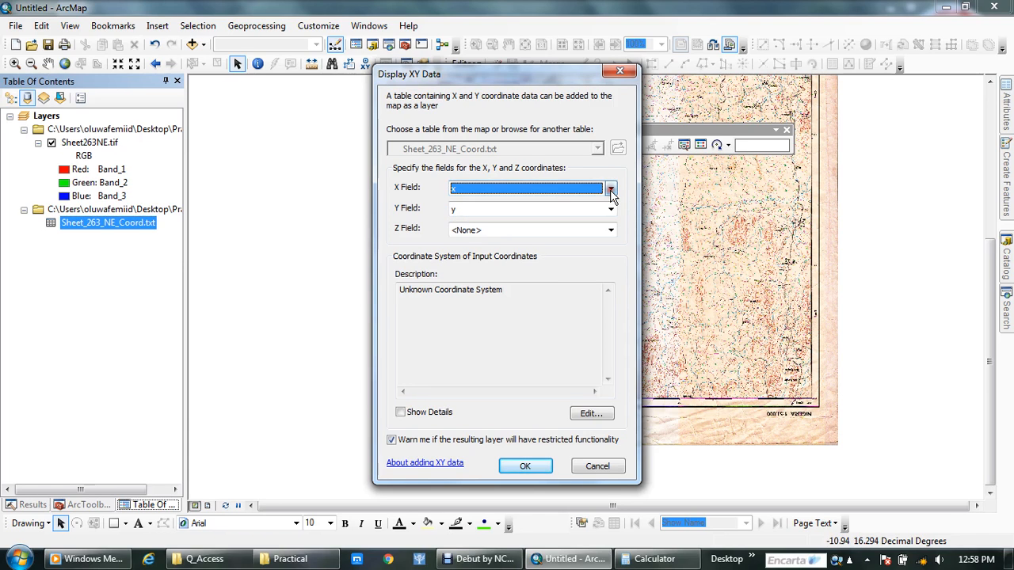
{"action": "left_click", "coordinate": [611, 193]}
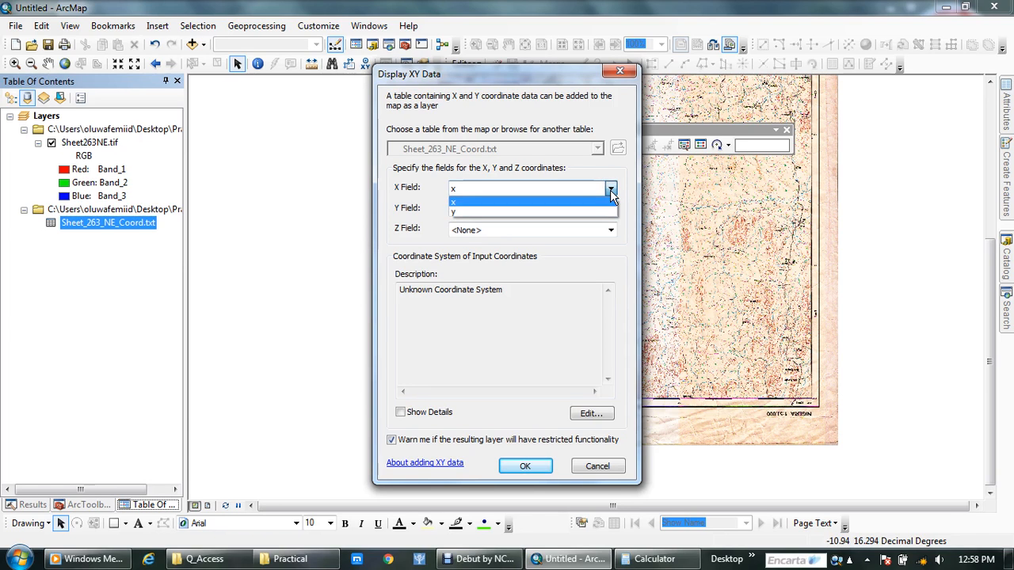
{"action": "left_click", "coordinate": [611, 192]}
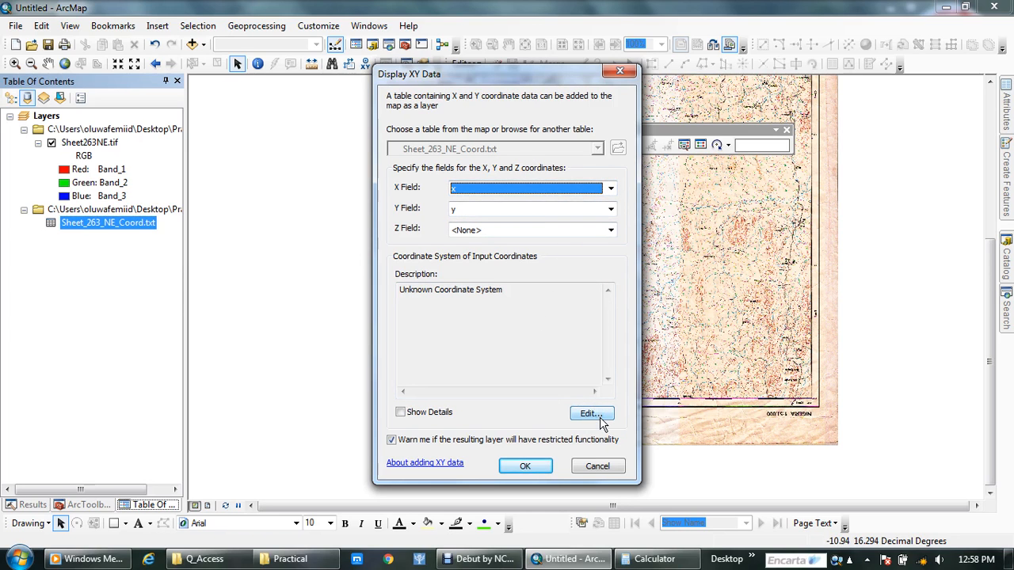
Step: Assign GCS_WGS_1984 as the input coordinate system and create the XY point layer from the table
{"action": "left_click", "coordinate": [591, 415]}
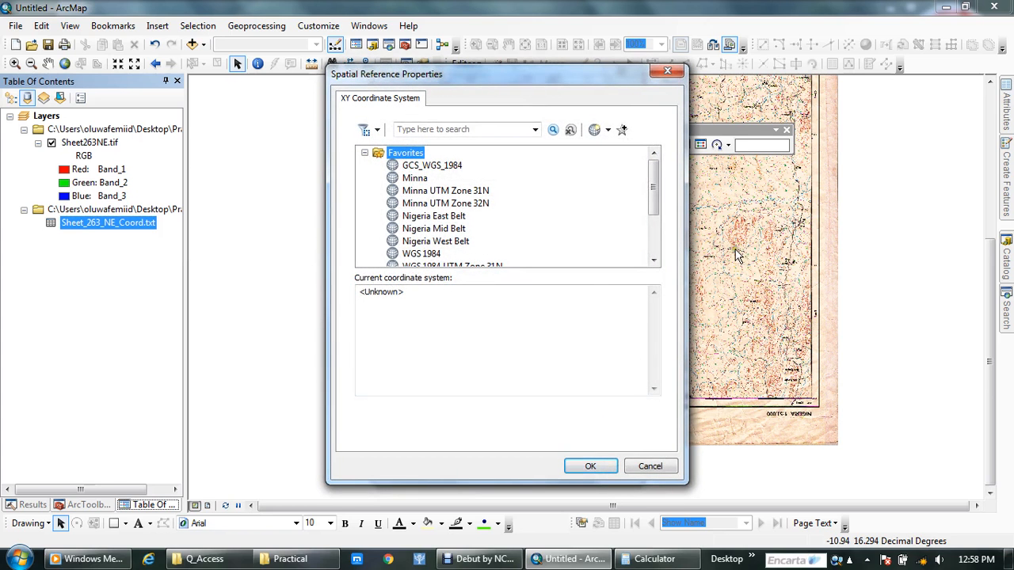
{"action": "left_click", "coordinate": [436, 168]}
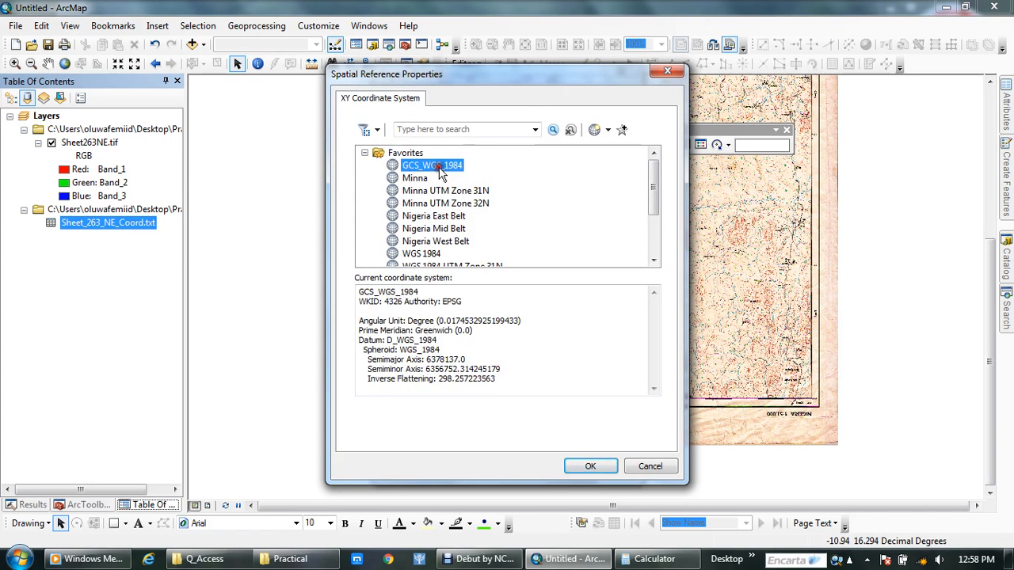
{"action": "left_click", "coordinate": [590, 466]}
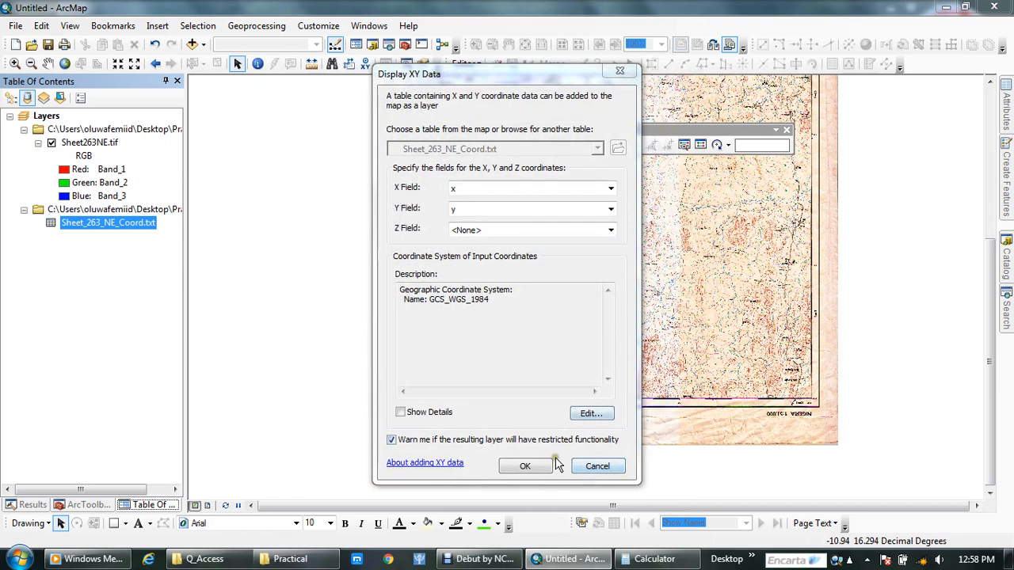
{"action": "left_click", "coordinate": [527, 467]}
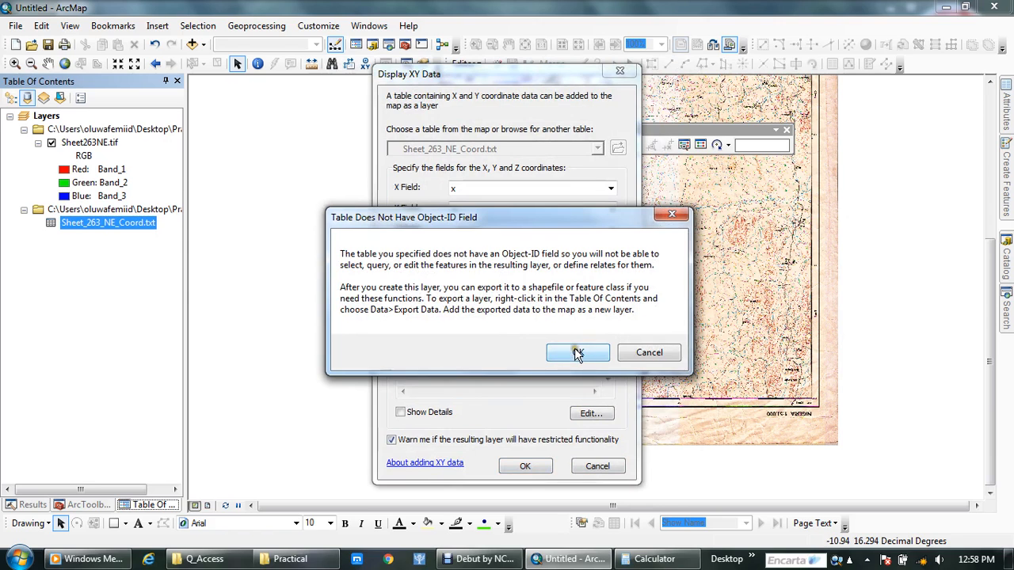
{"action": "left_click_drag", "start_coordinate": [550, 228], "coordinate": [497, 108]}
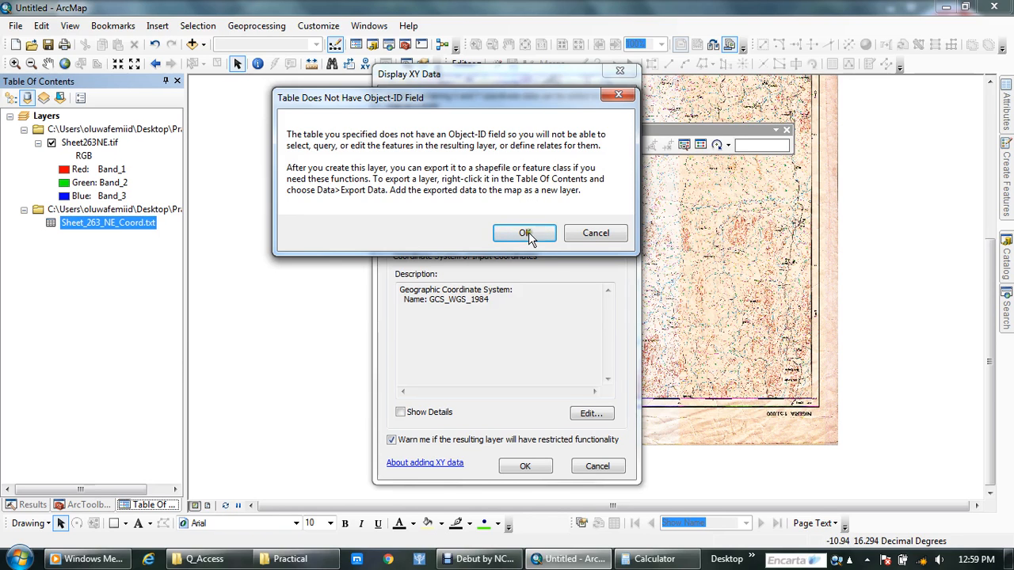
{"action": "left_click", "coordinate": [525, 233]}
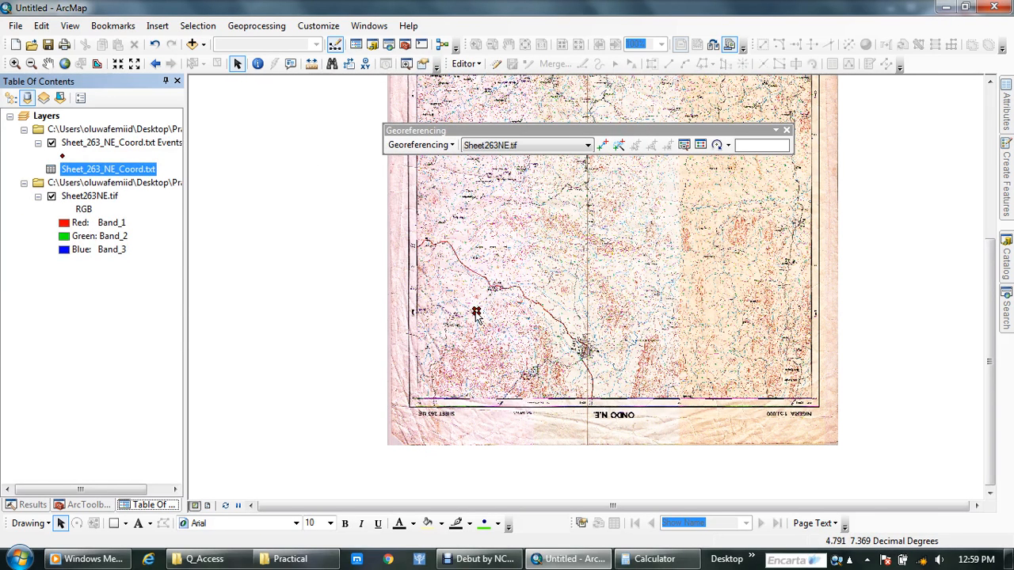
Step: Examine where the four plotted coordinate points lie relative to the corners of the scanned map
{"action": "scroll", "coordinate": [476, 313], "scroll_direction": "down", "scroll_amount": 1}
{"action": "scroll", "coordinate": [499, 305], "scroll_direction": "down", "scroll_amount": 2}
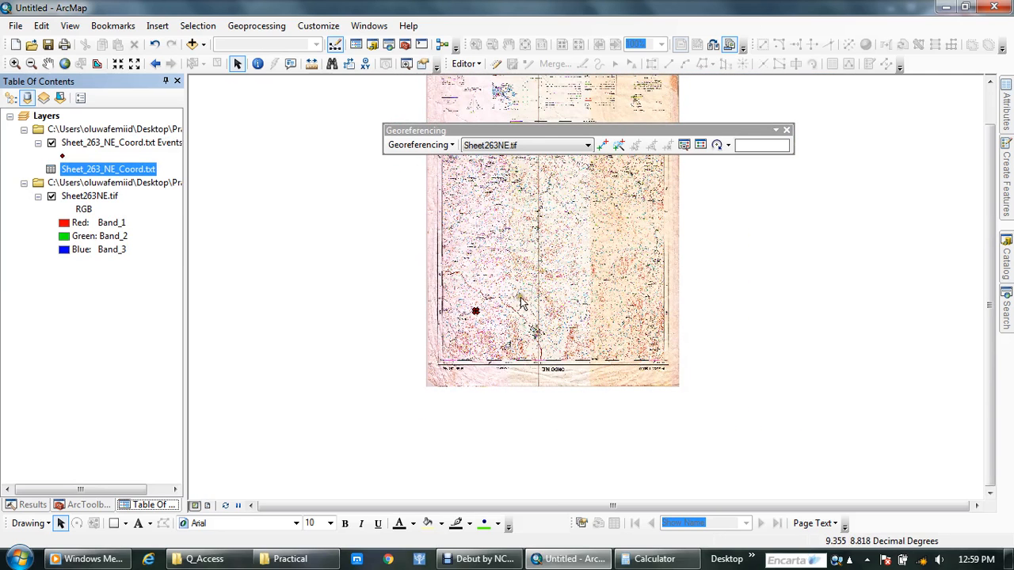
{"action": "scroll", "coordinate": [528, 295], "scroll_direction": "down", "scroll_amount": 1}
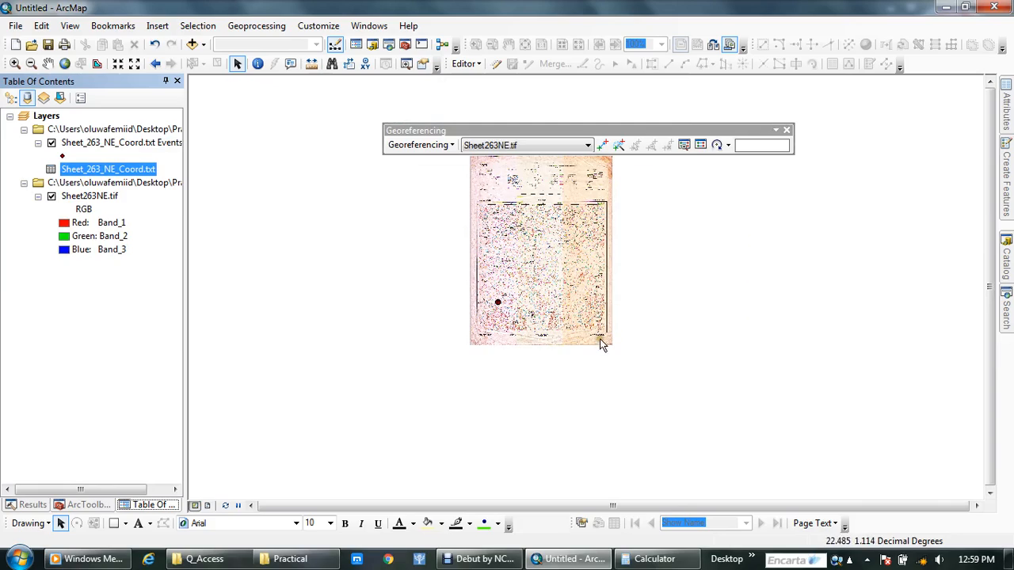
{"action": "scroll", "coordinate": [498, 308], "scroll_direction": "up", "scroll_amount": 4}
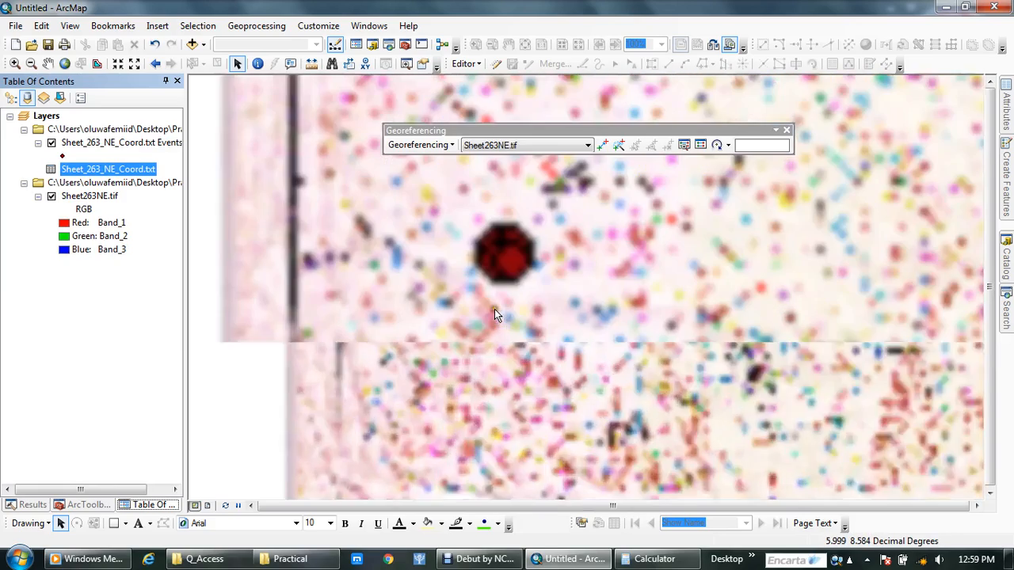
{"action": "scroll", "coordinate": [507, 262], "scroll_direction": "down", "scroll_amount": 4}
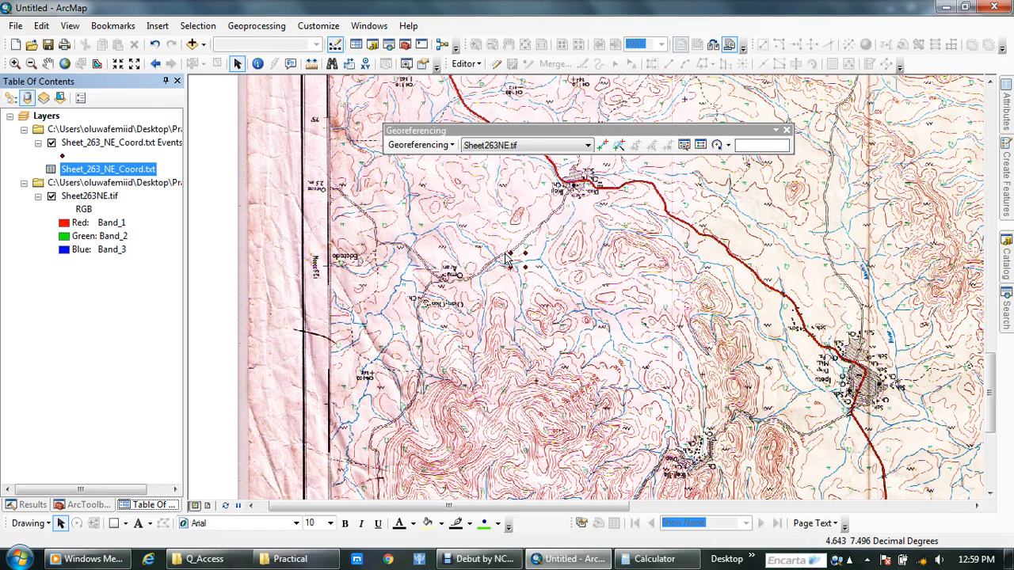
{"action": "scroll", "coordinate": [507, 262], "scroll_direction": "down", "scroll_amount": 5}
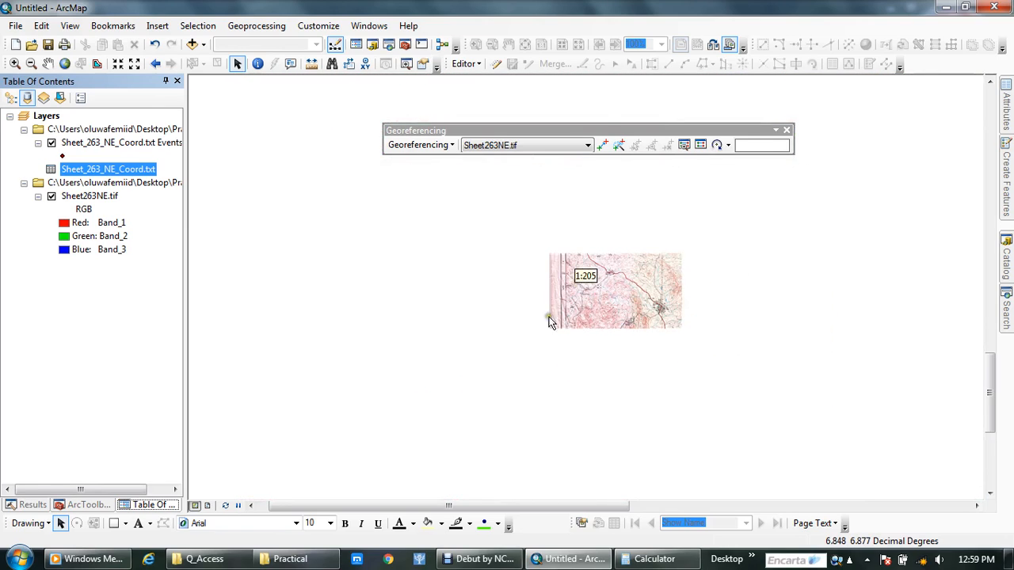
{"action": "scroll", "coordinate": [553, 320], "scroll_direction": "up", "scroll_amount": 2}
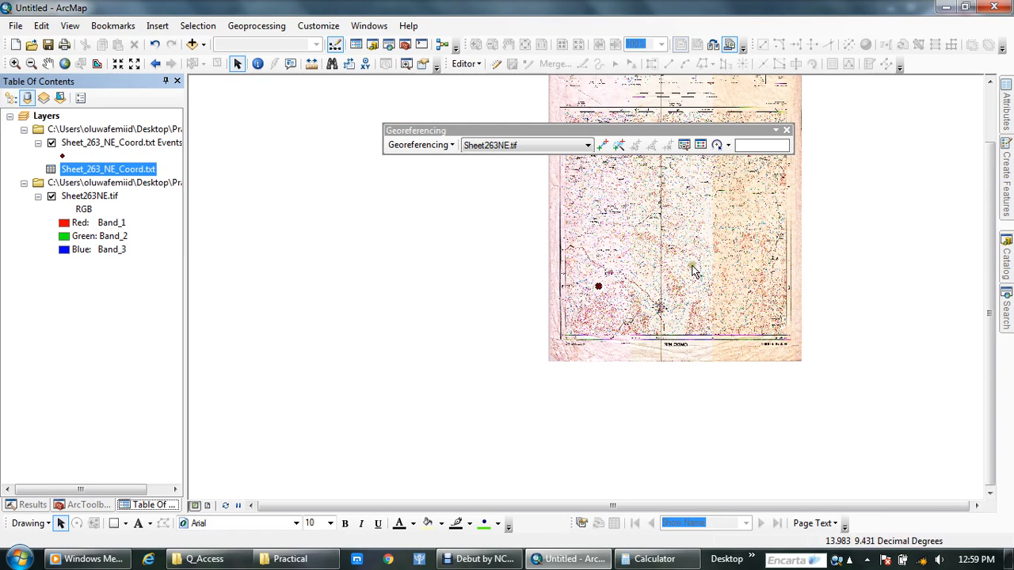
{"action": "left_click_drag", "start_coordinate": [698, 264], "coordinate": [605, 313]}
{"action": "left_click_drag", "start_coordinate": [565, 286], "coordinate": [541, 333]}
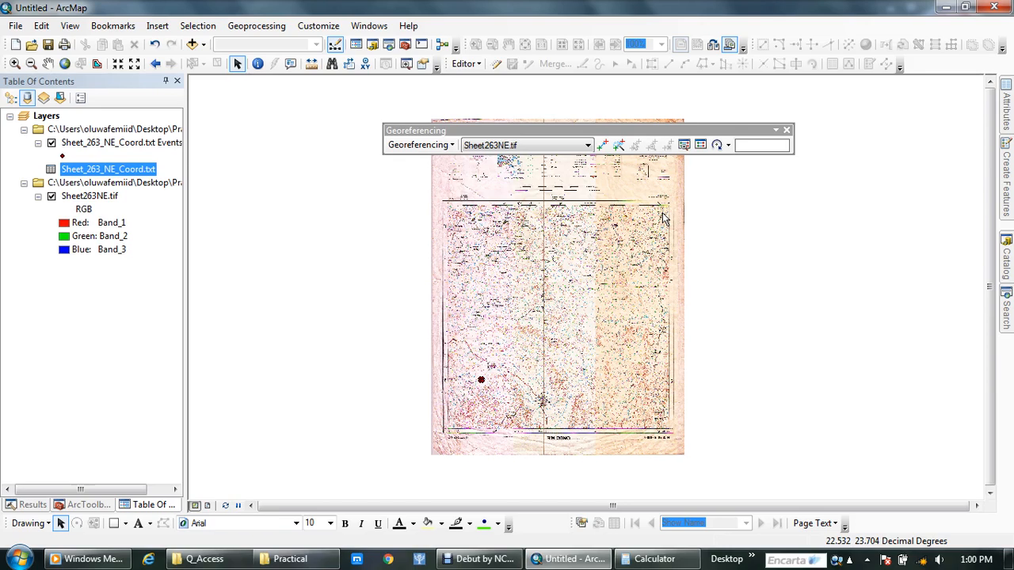
{"action": "scroll", "coordinate": [507, 400], "scroll_direction": "down", "scroll_amount": 4}
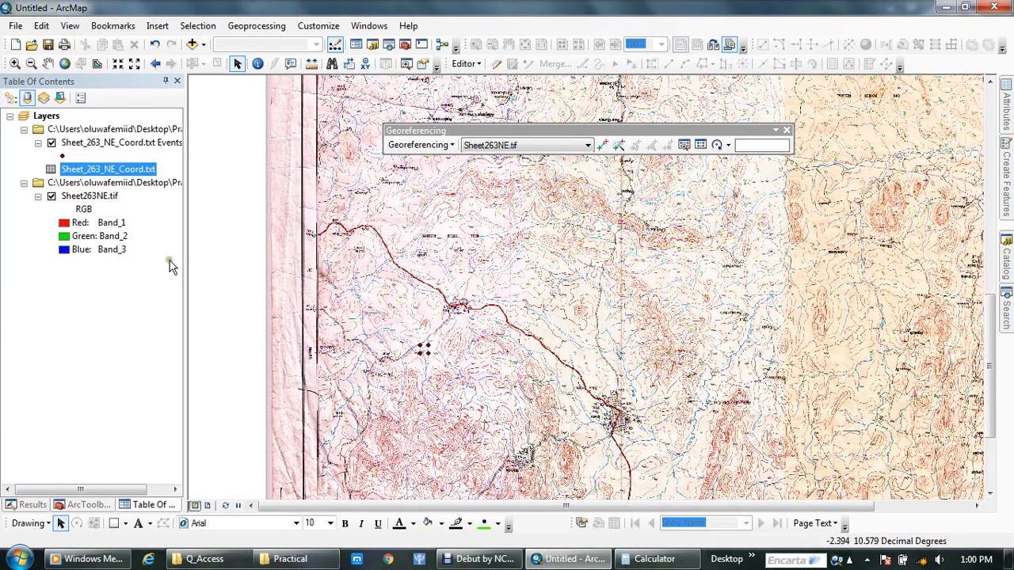
Step: Label the points of the Sheet_263_NE_Coord.txt Events layer and check their corner names on the map
{"action": "left_click", "coordinate": [10, 98]}
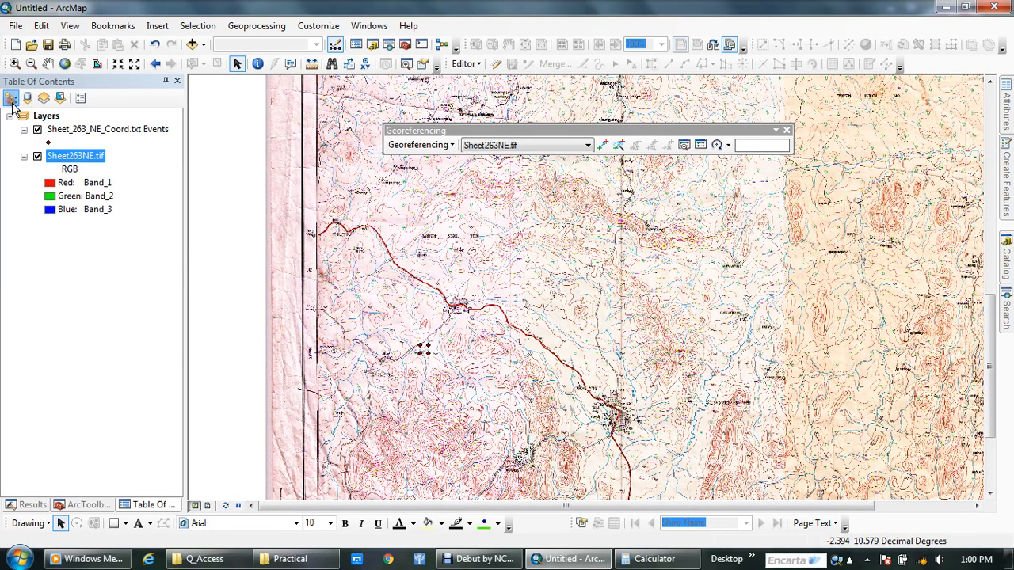
{"action": "left_click", "coordinate": [107, 131]}
{"action": "right_click", "coordinate": [107, 131]}
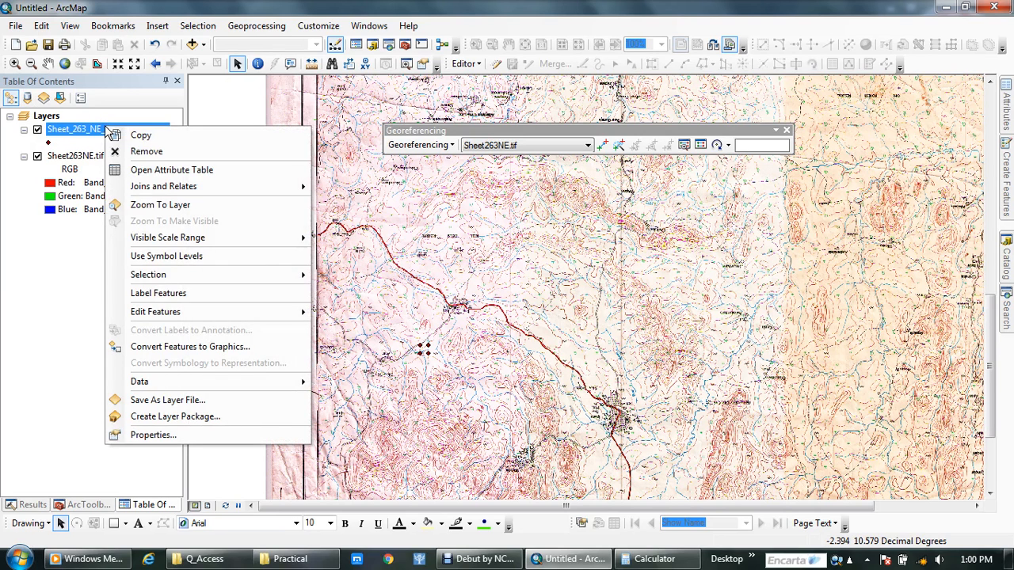
{"action": "left_click", "coordinate": [159, 293]}
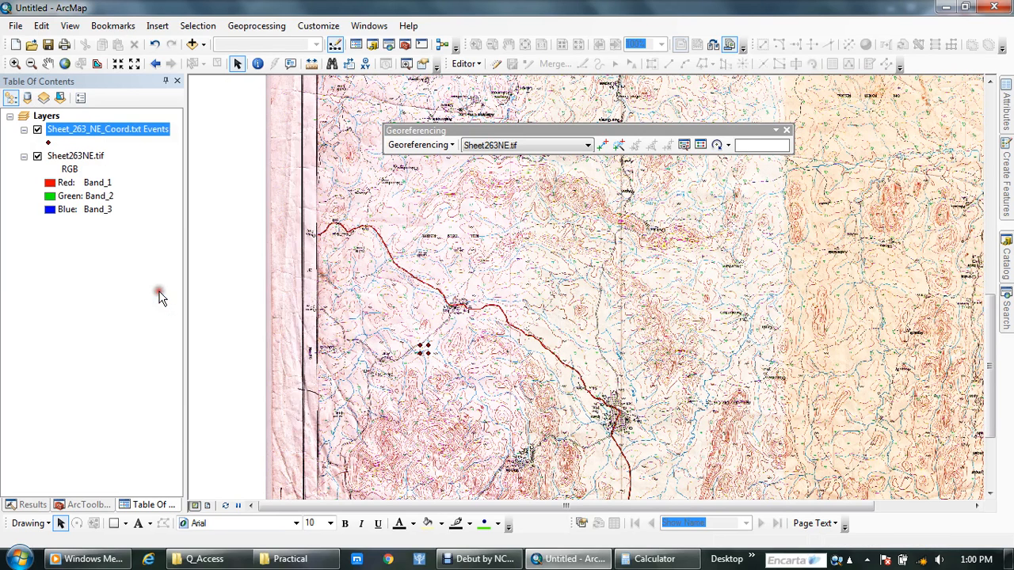
{"action": "scroll", "coordinate": [455, 347], "scroll_direction": "up", "scroll_amount": 3}
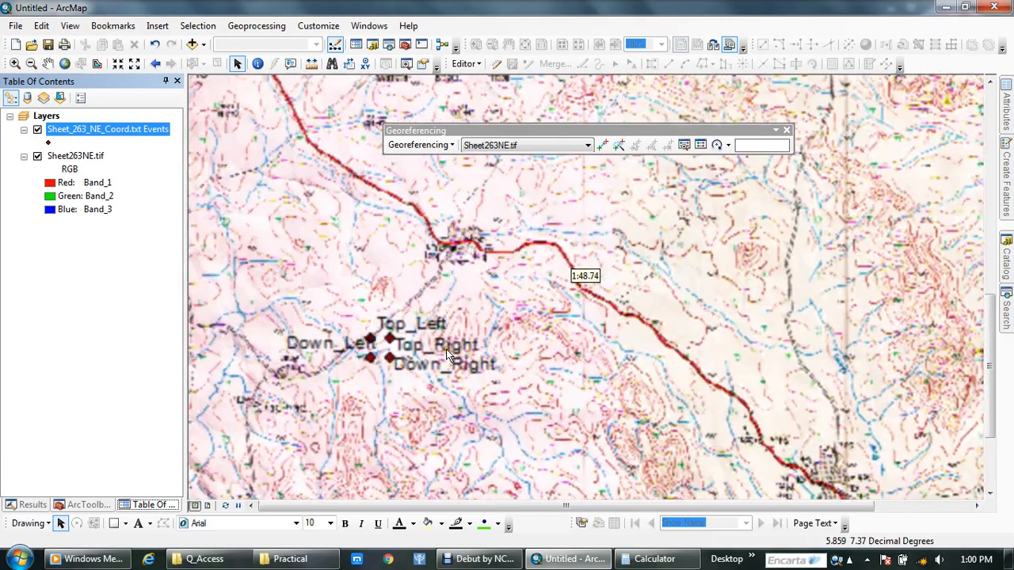
{"action": "scroll", "coordinate": [329, 347], "scroll_direction": "down", "scroll_amount": 3}
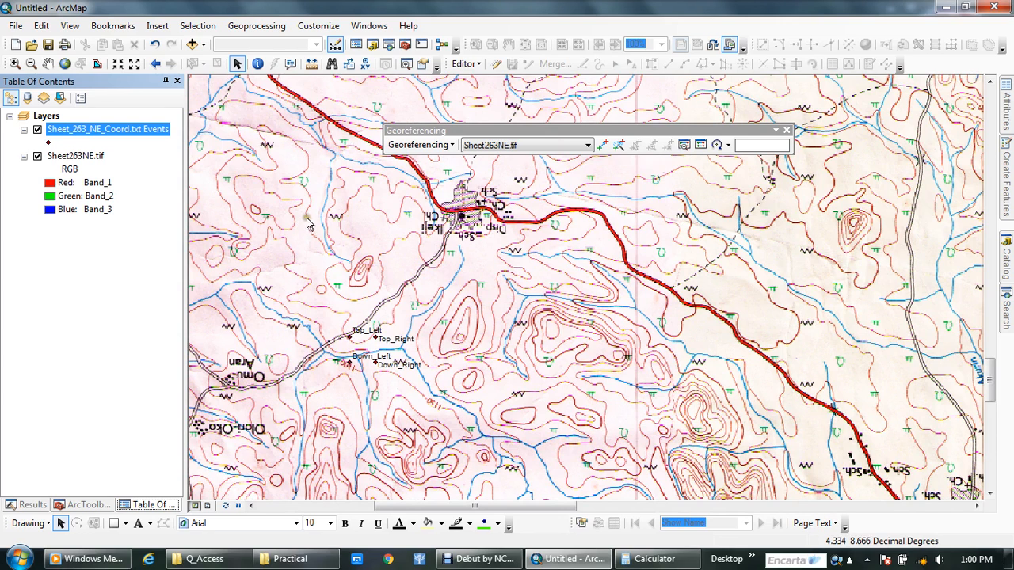
Step: Open a separate Viewer window, zoom it in on the four labelled corner points, and place it clear of the map points
{"action": "left_click", "coordinate": [369, 27]}
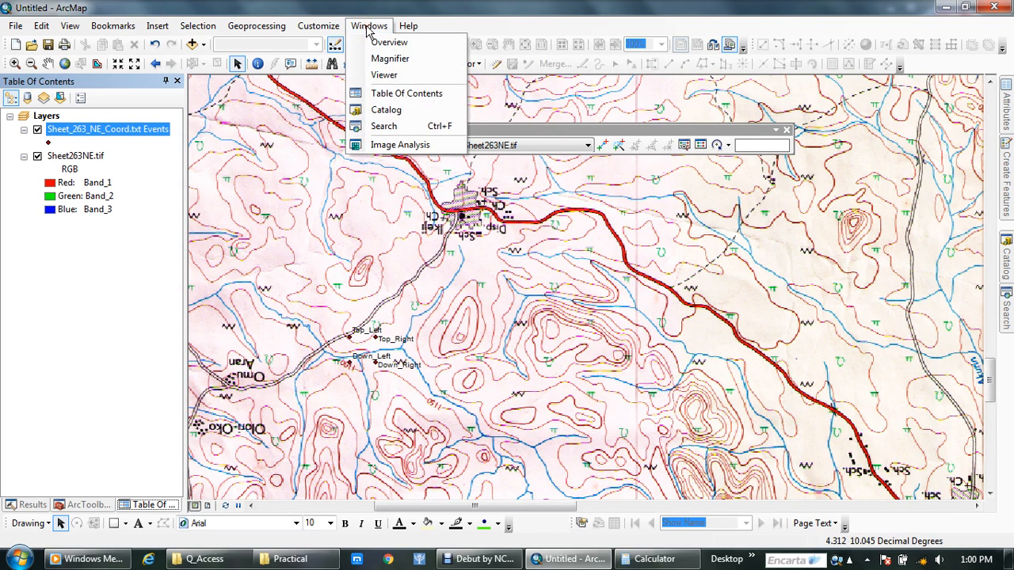
{"action": "left_click", "coordinate": [390, 59]}
{"action": "left_click_drag", "start_coordinate": [507, 200], "coordinate": [238, 201]}
{"action": "left_click", "coordinate": [118, 220]}
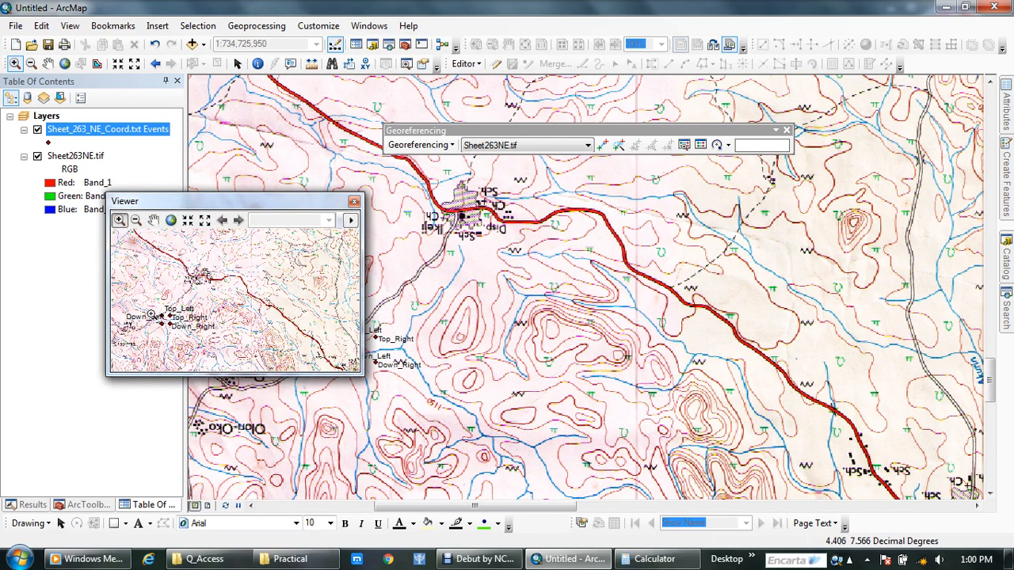
{"action": "left_click_drag", "start_coordinate": [149, 311], "coordinate": [180, 331]}
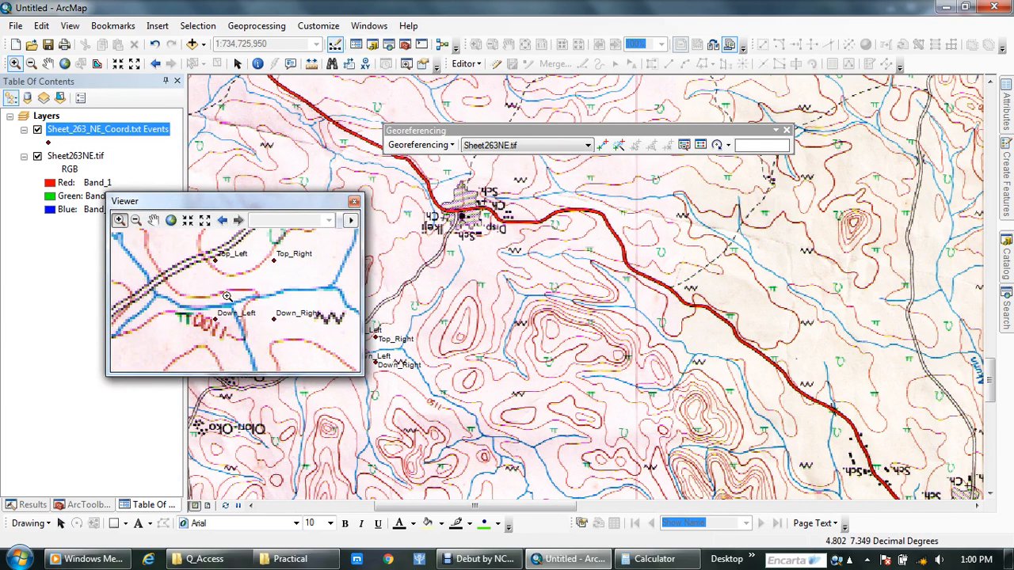
{"action": "left_click_drag", "start_coordinate": [199, 250], "coordinate": [294, 326]}
{"action": "left_click_drag", "start_coordinate": [166, 244], "coordinate": [309, 365]}
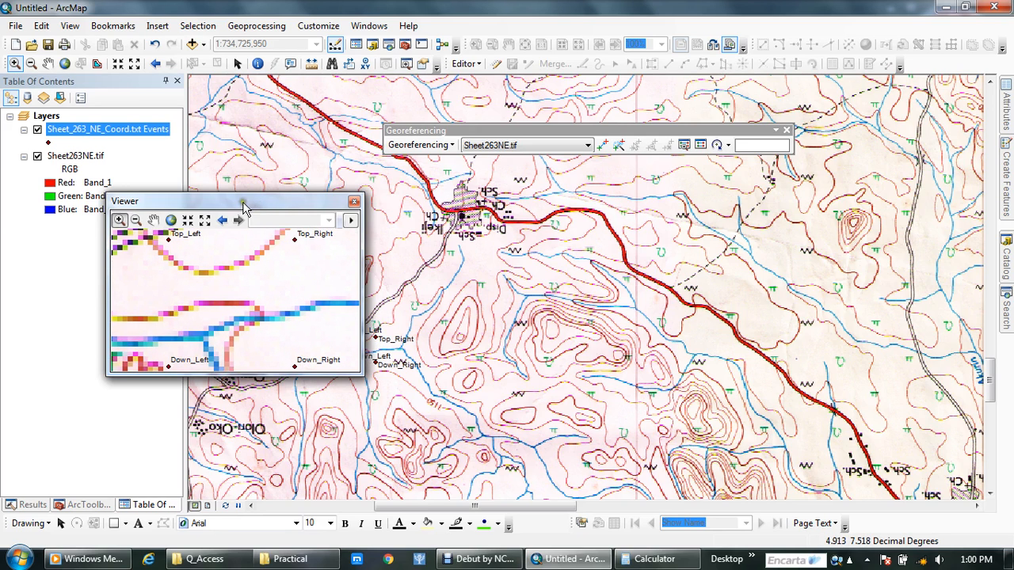
{"action": "left_click_drag", "start_coordinate": [242, 205], "coordinate": [176, 251]}
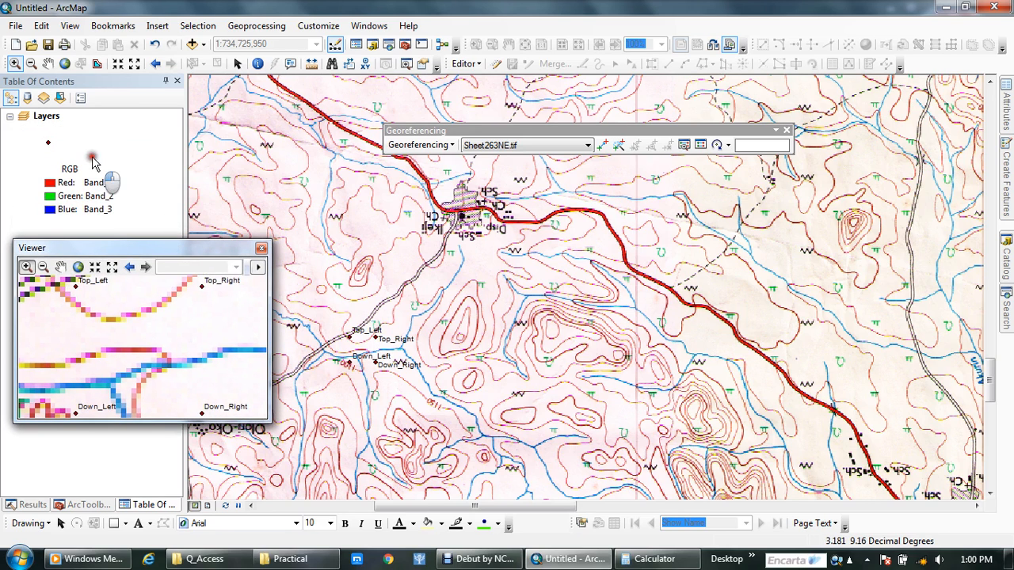
Step: Add a control point linking the scanned map's 7°30', 4°45' corner to the Top_Left point in the Viewer window
{"action": "right_click", "coordinate": [93, 157]}
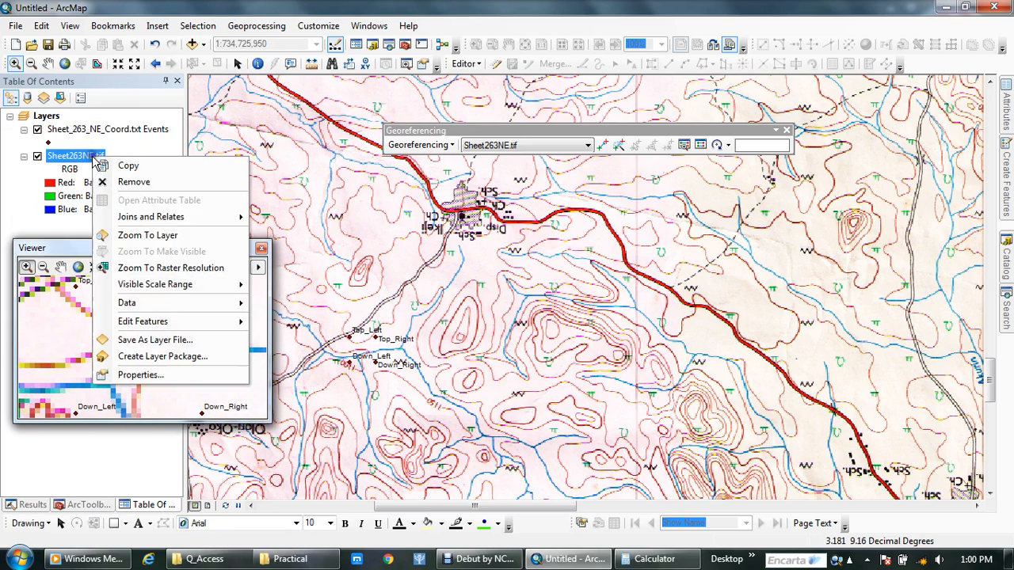
{"action": "left_click", "coordinate": [159, 235]}
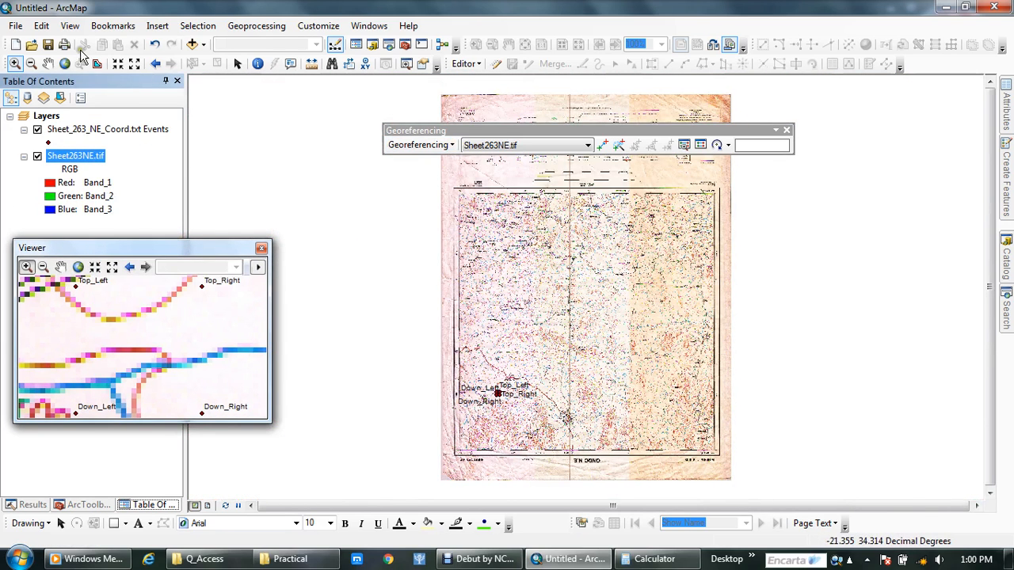
{"action": "left_click_drag", "start_coordinate": [698, 435], "coordinate": [756, 476]}
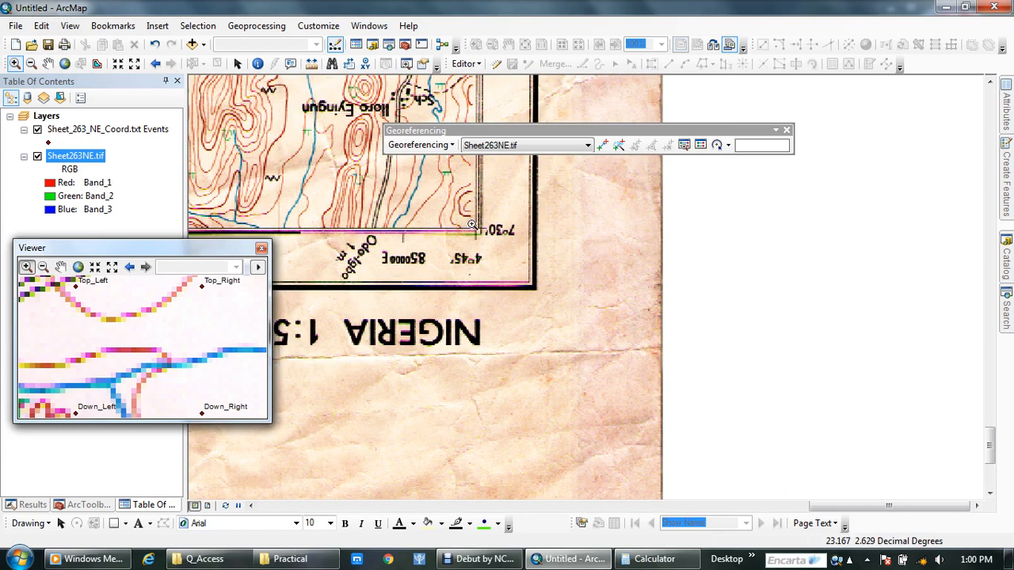
{"action": "left_click_drag", "start_coordinate": [444, 201], "coordinate": [537, 299]}
{"action": "left_click_drag", "start_coordinate": [581, 267], "coordinate": [677, 416]}
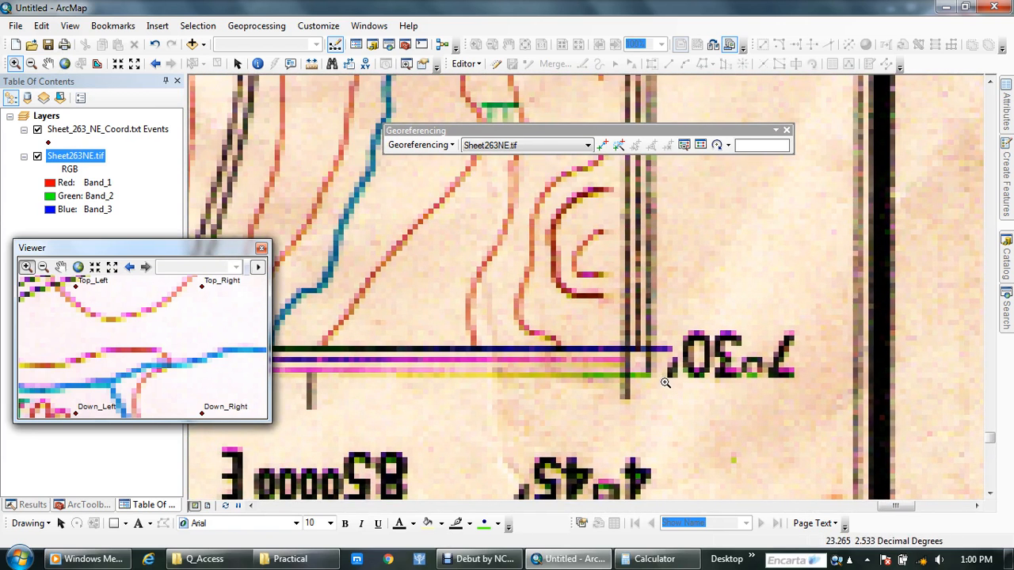
{"action": "left_click", "coordinate": [604, 146]}
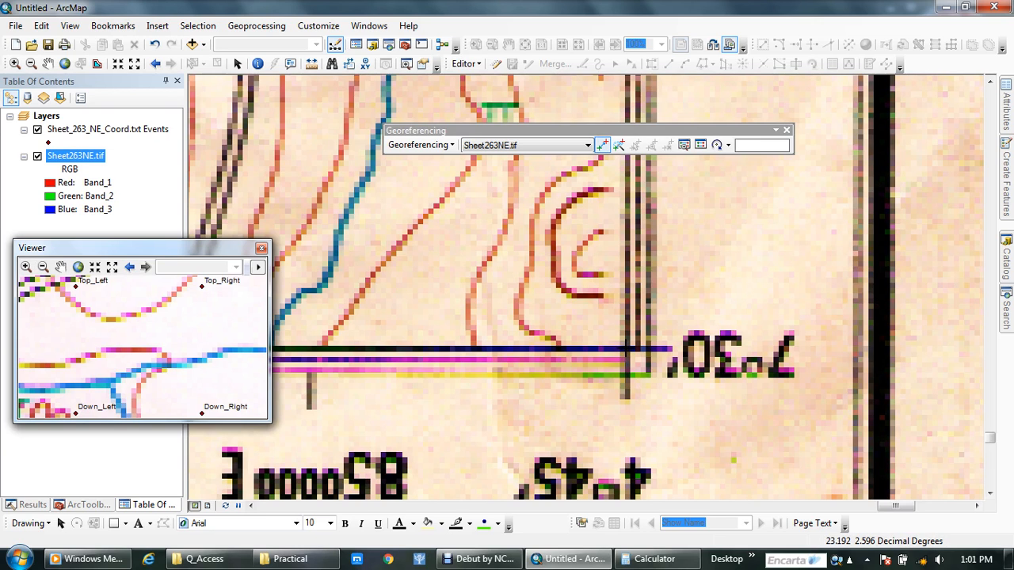
{"action": "left_click", "coordinate": [625, 349]}
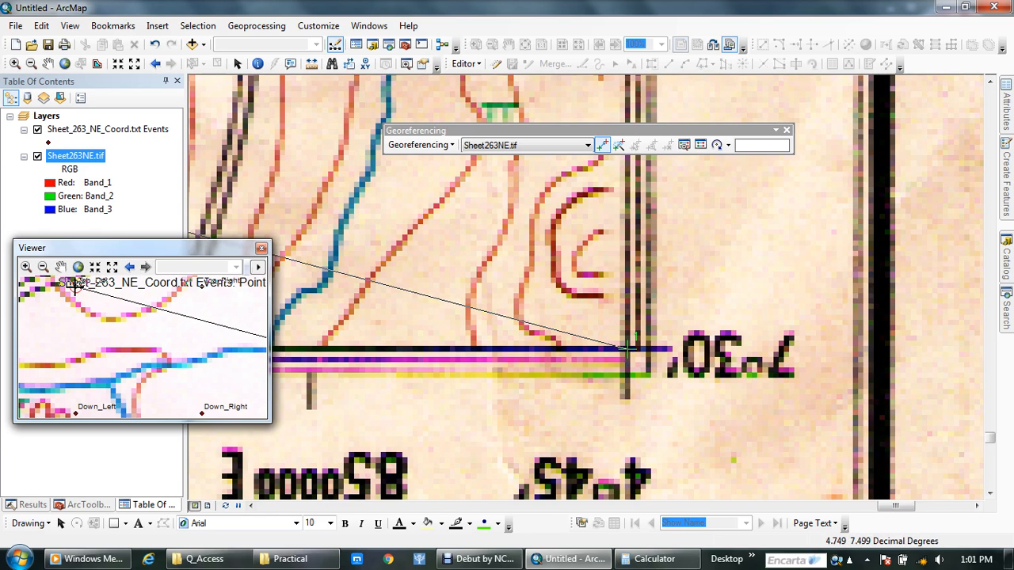
{"action": "left_click", "coordinate": [75, 286]}
Step: Add a second control point linking the scanned map's 7°30', 5°00' corner to the Top_Right point in the Viewer window
{"action": "scroll", "coordinate": [473, 331], "scroll_direction": "down", "scroll_amount": 6}
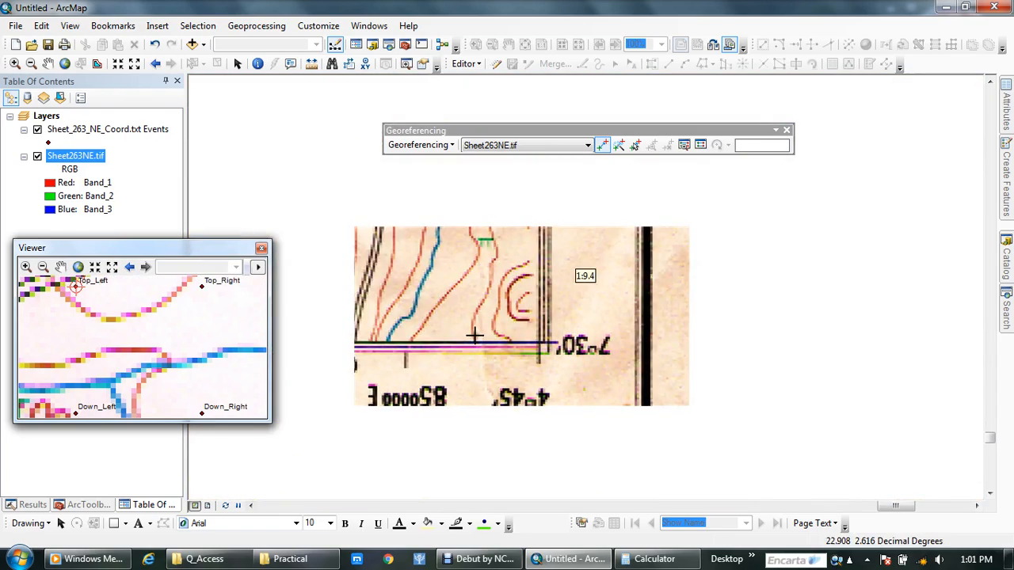
{"action": "scroll", "coordinate": [472, 330], "scroll_direction": "down", "scroll_amount": 2}
{"action": "left_click_drag", "start_coordinate": [329, 351], "coordinate": [785, 361]}
{"action": "scroll", "coordinate": [702, 319], "scroll_direction": "up", "scroll_amount": 4}
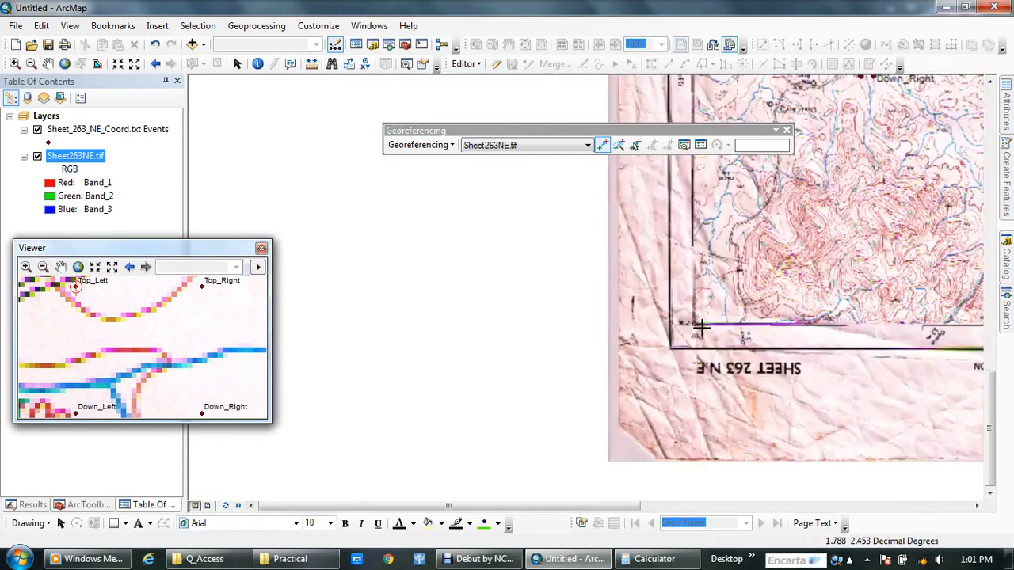
{"action": "scroll", "coordinate": [671, 342], "scroll_direction": "up", "scroll_amount": 3}
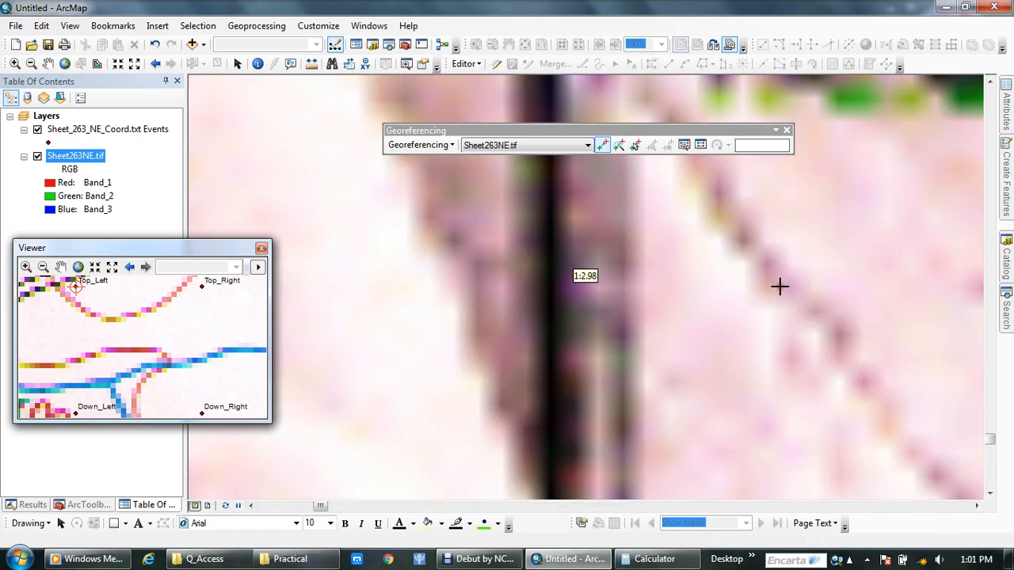
{"action": "scroll", "coordinate": [779, 285], "scroll_direction": "up", "scroll_amount": 2}
{"action": "scroll", "coordinate": [785, 277], "scroll_direction": "down", "scroll_amount": 3}
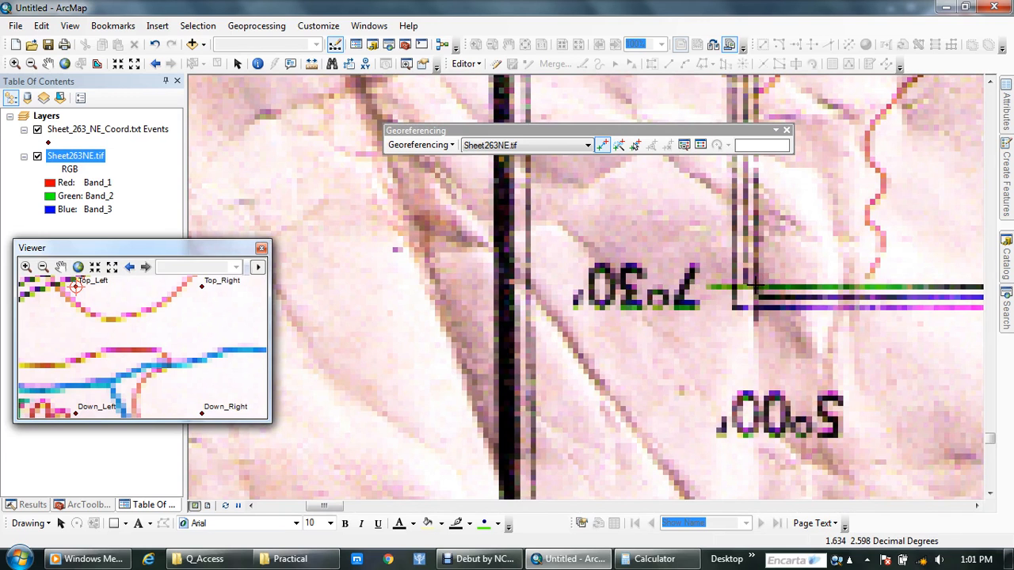
{"action": "scroll", "coordinate": [754, 290], "scroll_direction": "down", "scroll_amount": 1}
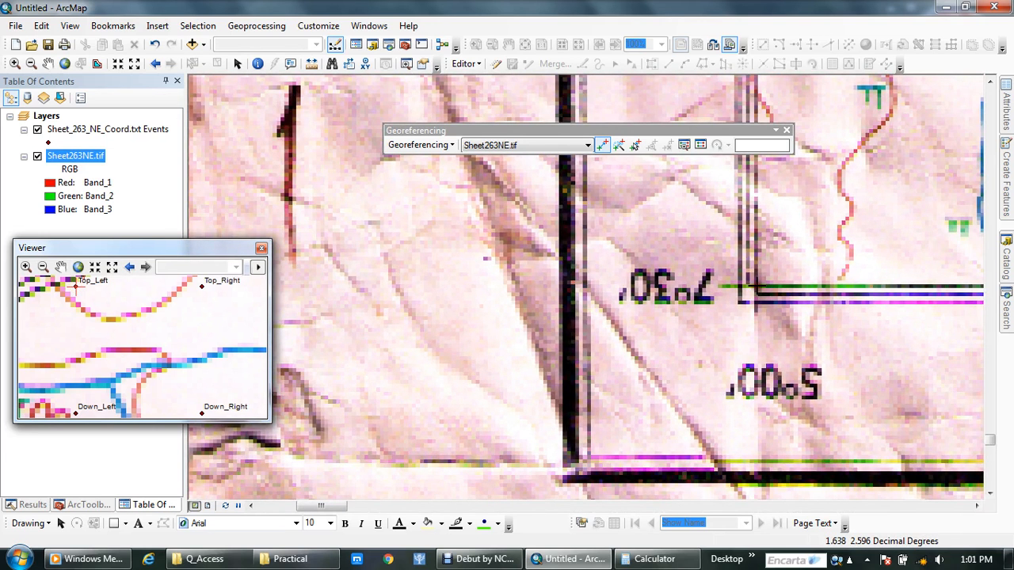
{"action": "left_click", "coordinate": [756, 288]}
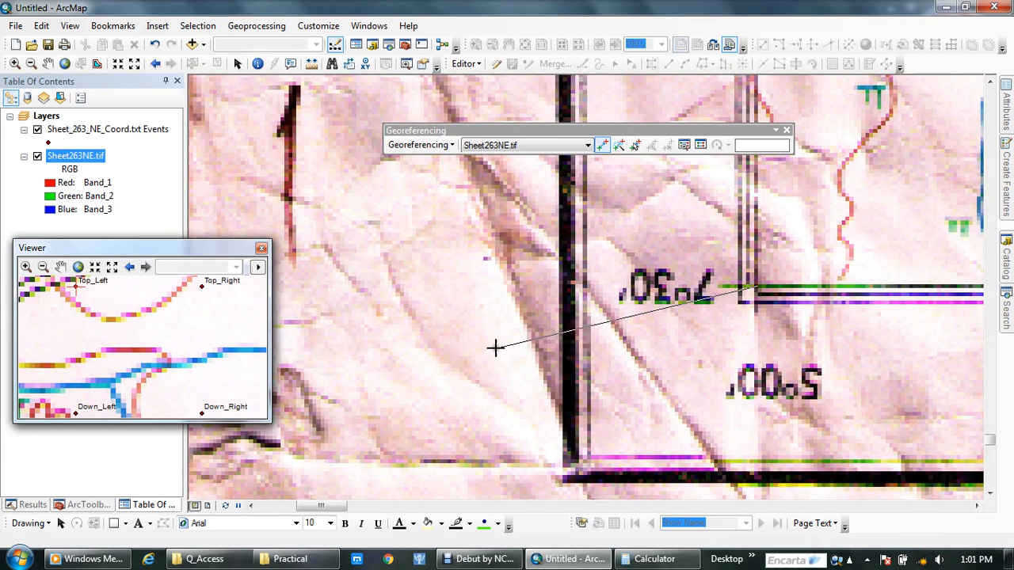
{"action": "left_click", "coordinate": [202, 288]}
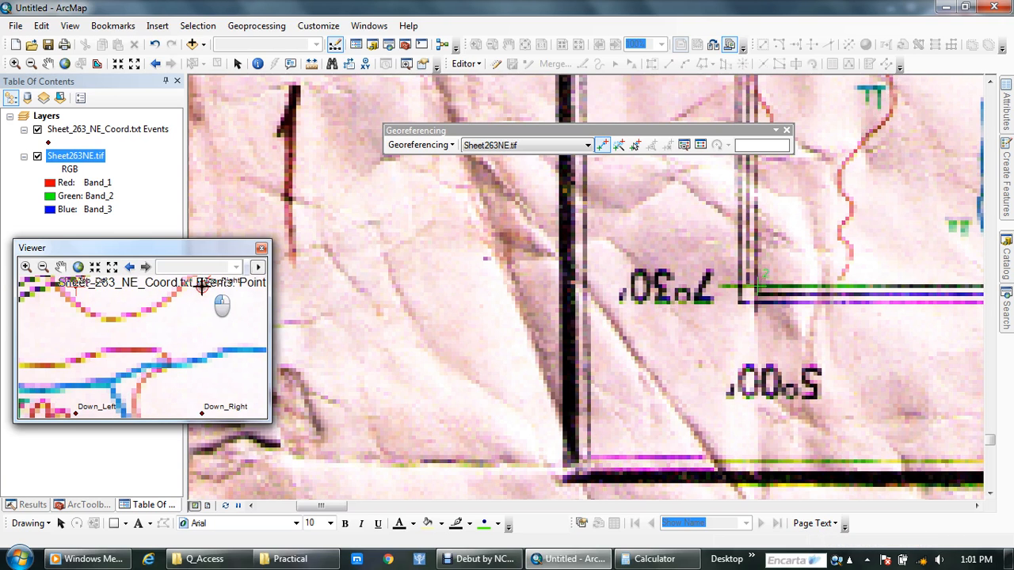
Step: Add a third control point linking the scanned map's 7°15', 4°45' corner to the Down_Left point in the Viewer window
{"action": "scroll", "coordinate": [558, 307], "scroll_direction": "up", "scroll_amount": 1}
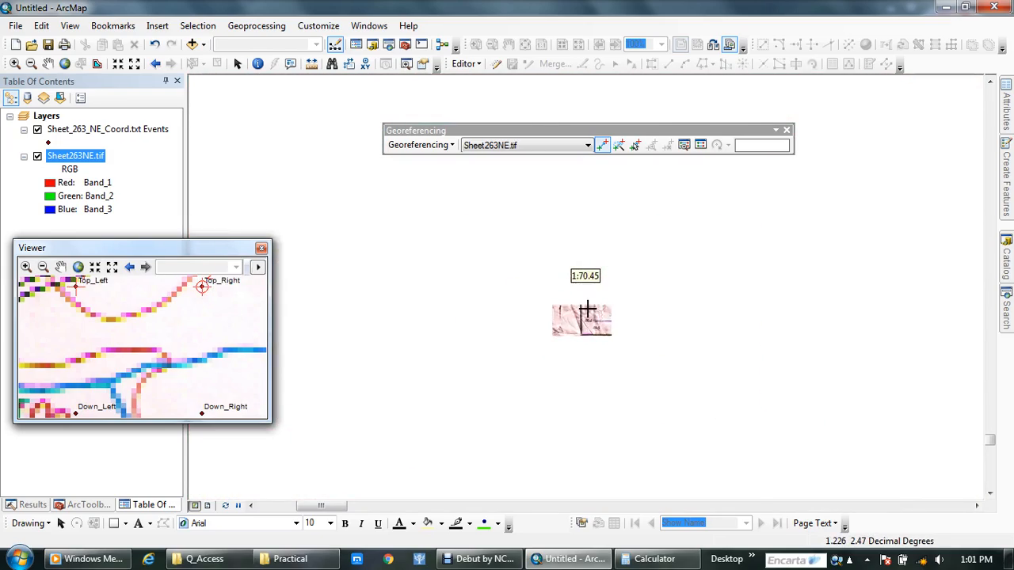
{"action": "left_click_drag", "start_coordinate": [839, 163], "coordinate": [543, 444]}
{"action": "left_click_drag", "start_coordinate": [702, 230], "coordinate": [624, 339]}
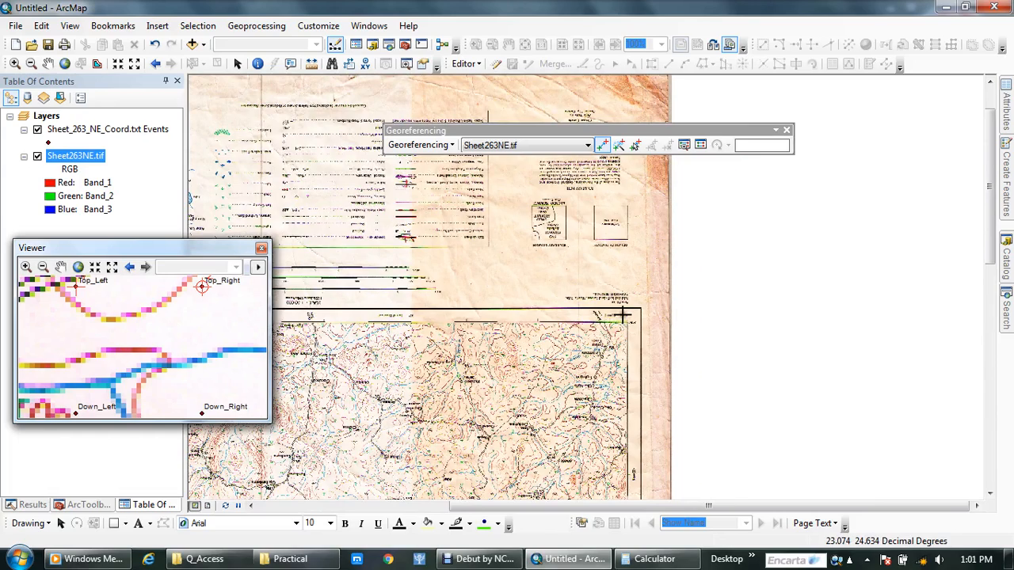
{"action": "scroll", "coordinate": [623, 315], "scroll_direction": "down", "scroll_amount": 4}
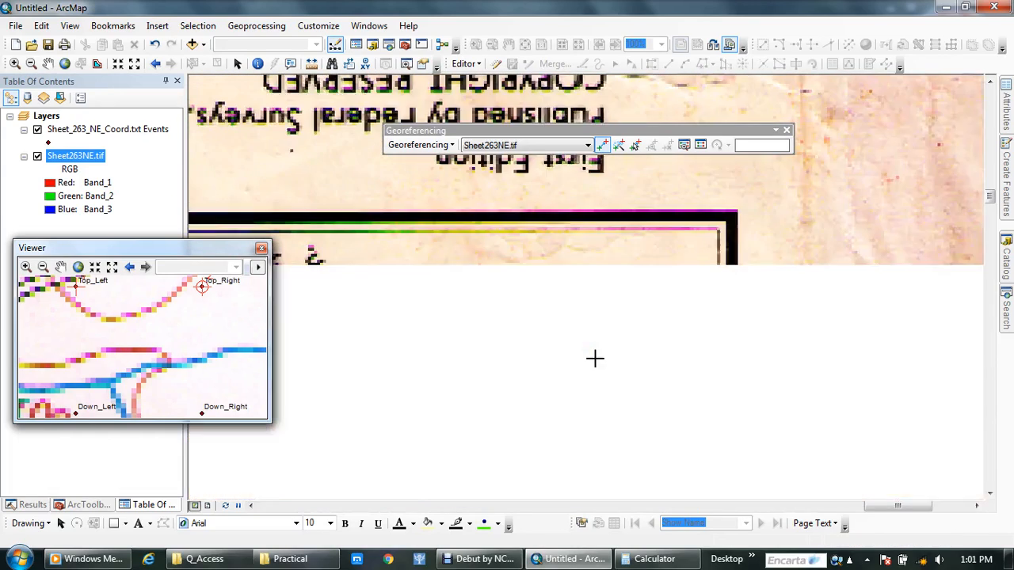
{"action": "scroll", "coordinate": [590, 368], "scroll_direction": "down", "scroll_amount": 2}
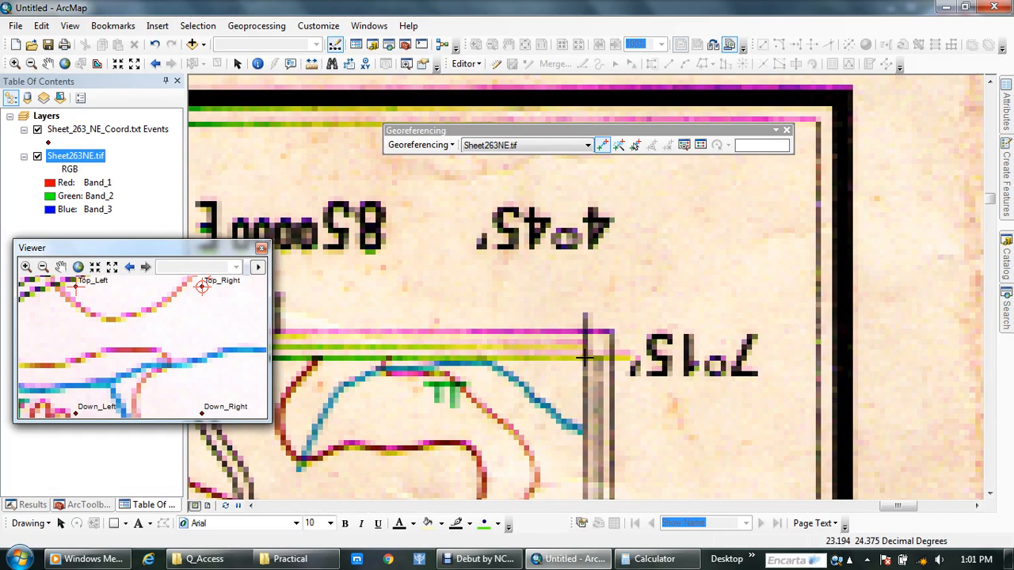
{"action": "scroll", "coordinate": [584, 359], "scroll_direction": "up", "scroll_amount": 1}
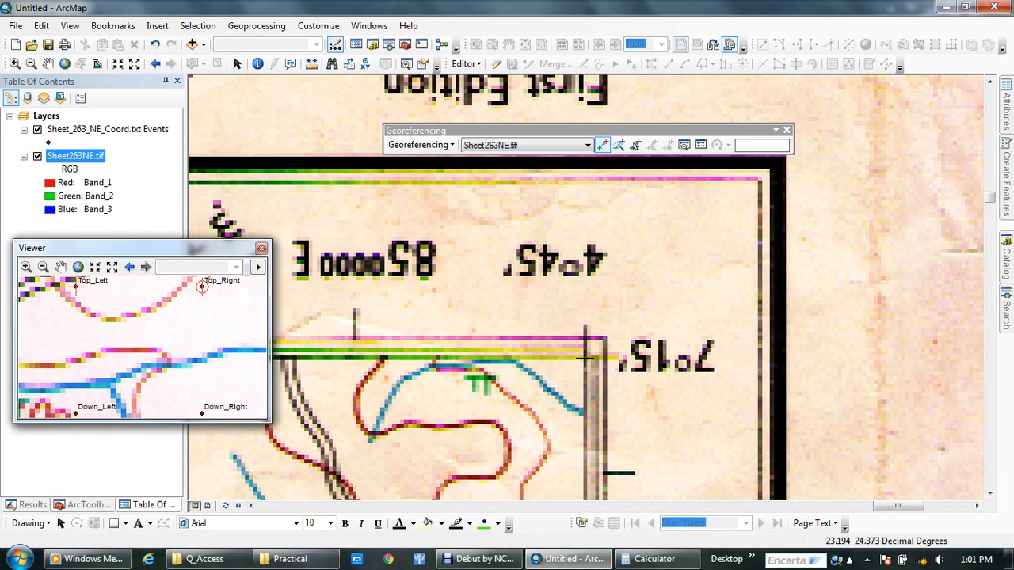
{"action": "left_click", "coordinate": [585, 358]}
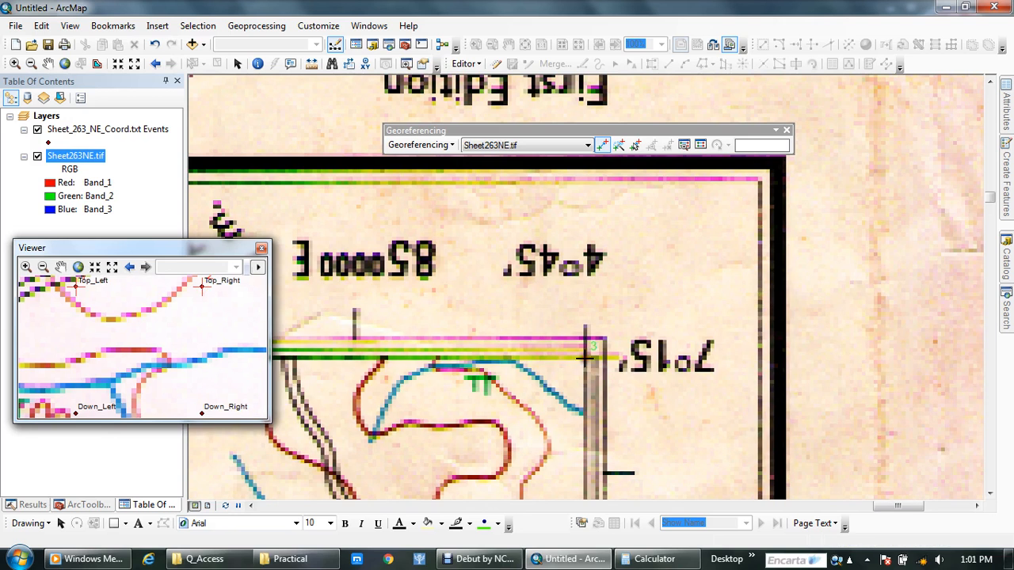
{"action": "left_click", "coordinate": [75, 413]}
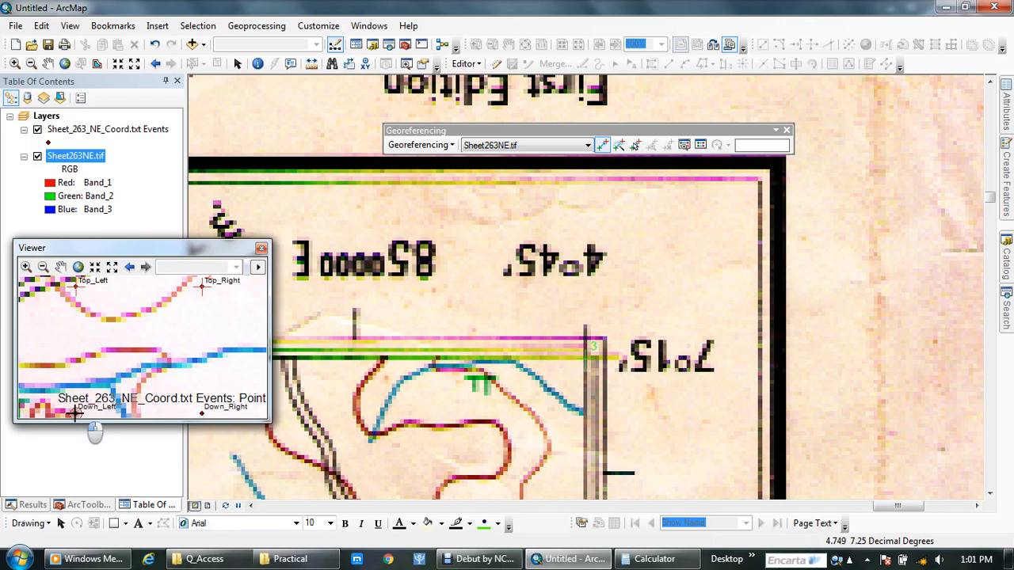
Step: Add a fourth control point linking the scanned map's 7°15', 5°00' corner to the Down_Right point in the Viewer window
{"action": "scroll", "coordinate": [473, 346], "scroll_direction": "up", "scroll_amount": 5}
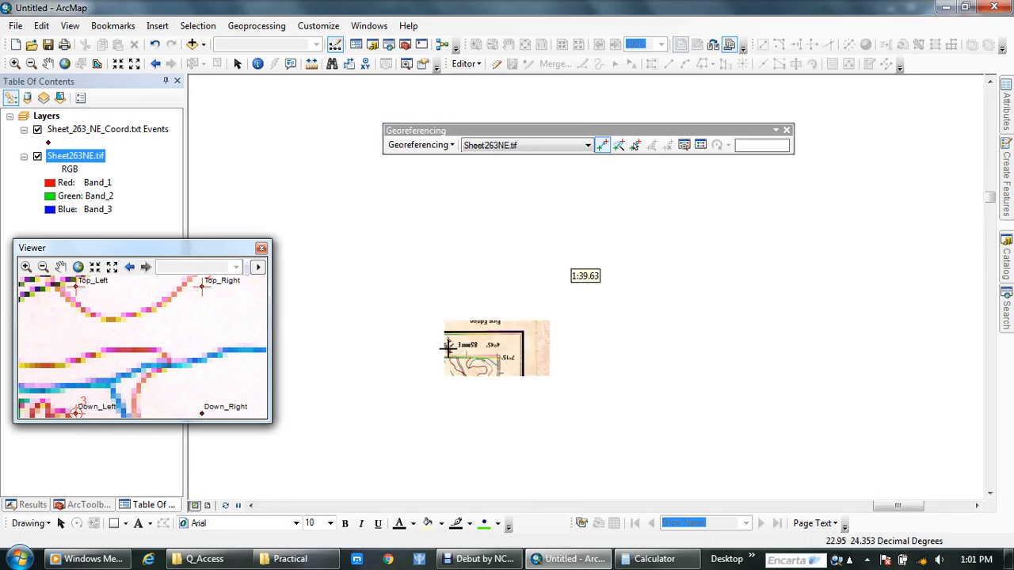
{"action": "scroll", "coordinate": [448, 347], "scroll_direction": "down", "scroll_amount": 6}
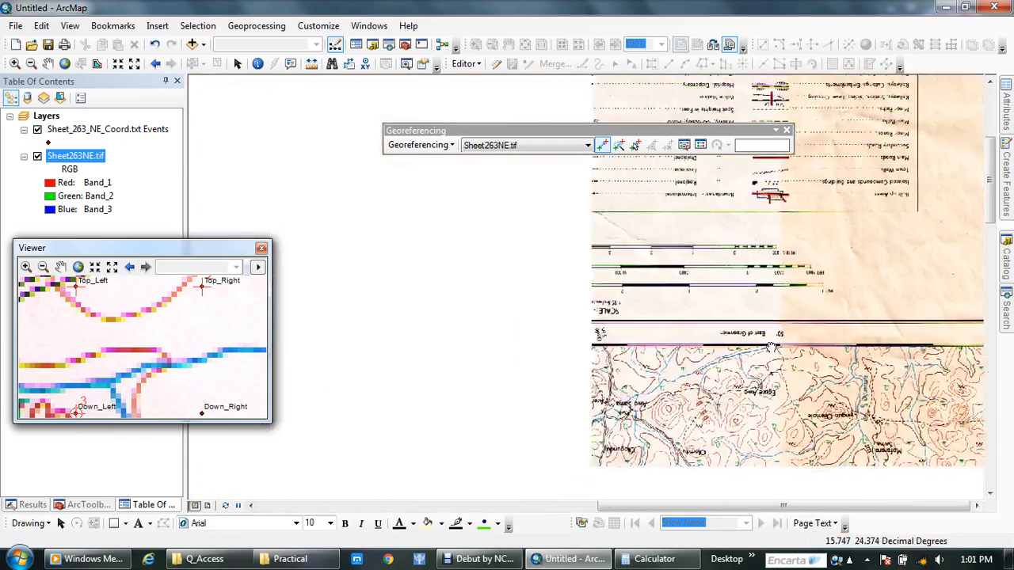
{"action": "left_click_drag", "start_coordinate": [772, 348], "coordinate": [800, 343]}
{"action": "left_click_drag", "start_coordinate": [486, 342], "coordinate": [811, 340]}
{"action": "left_click_drag", "start_coordinate": [505, 339], "coordinate": [808, 325]}
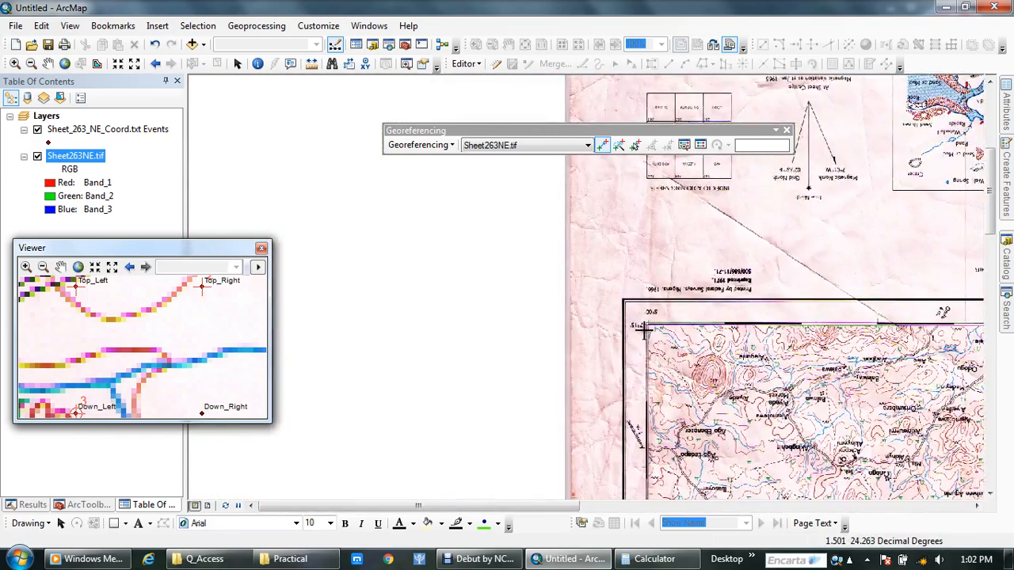
{"action": "scroll", "coordinate": [641, 331], "scroll_direction": "down", "scroll_amount": 3}
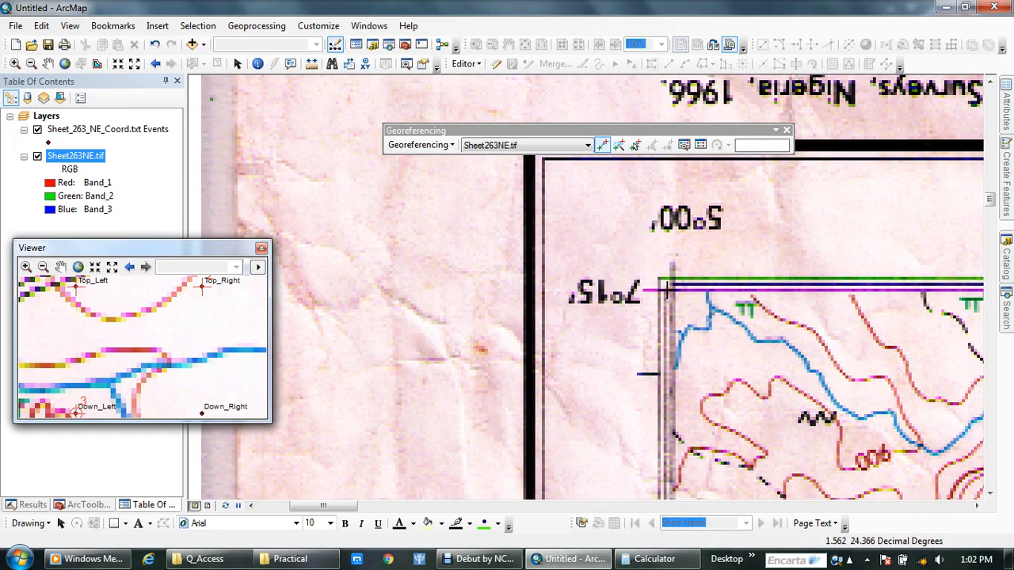
{"action": "scroll", "coordinate": [672, 291], "scroll_direction": "down", "scroll_amount": 1}
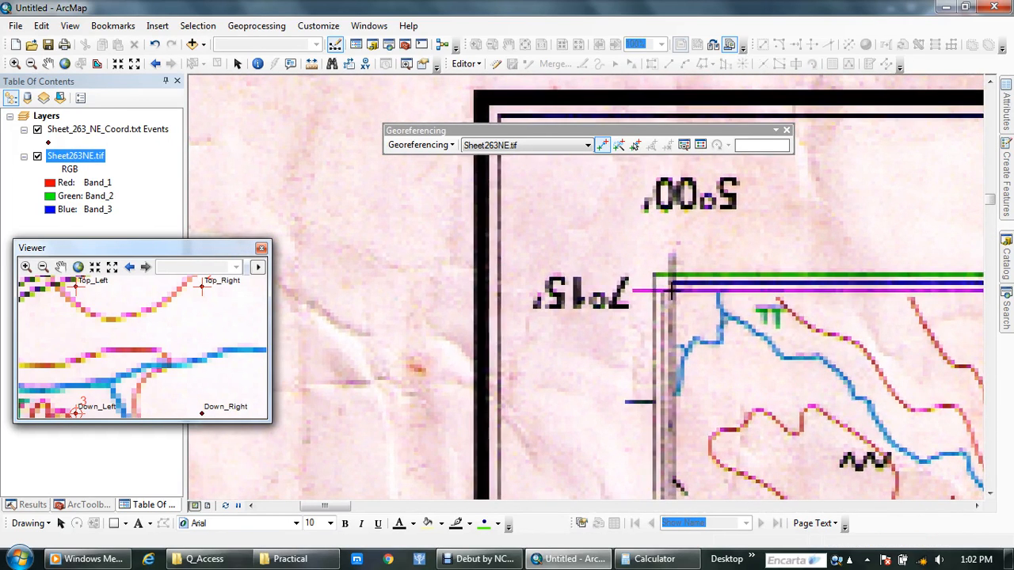
{"action": "scroll", "coordinate": [672, 291], "scroll_direction": "down", "scroll_amount": 1}
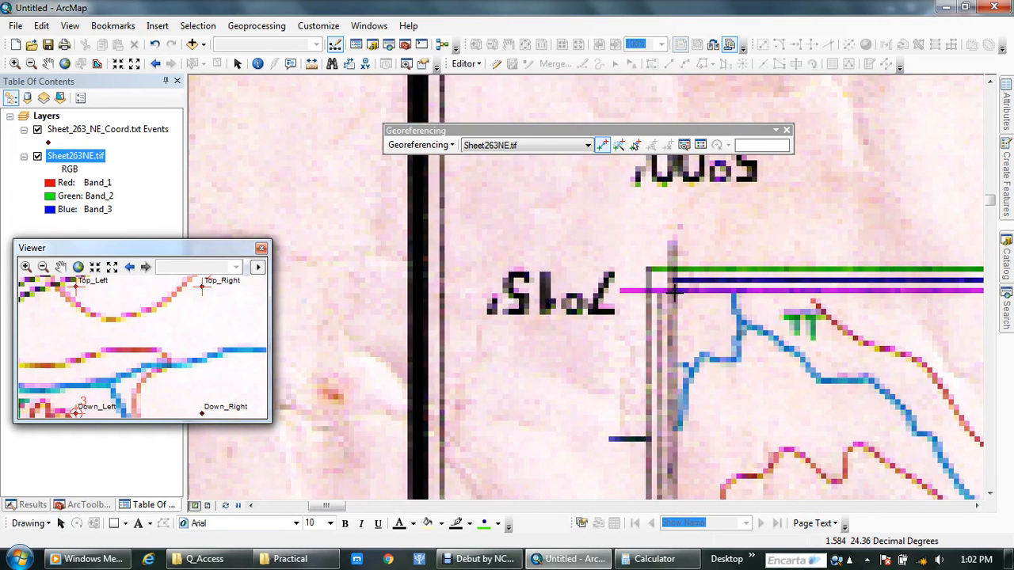
{"action": "left_click", "coordinate": [672, 290]}
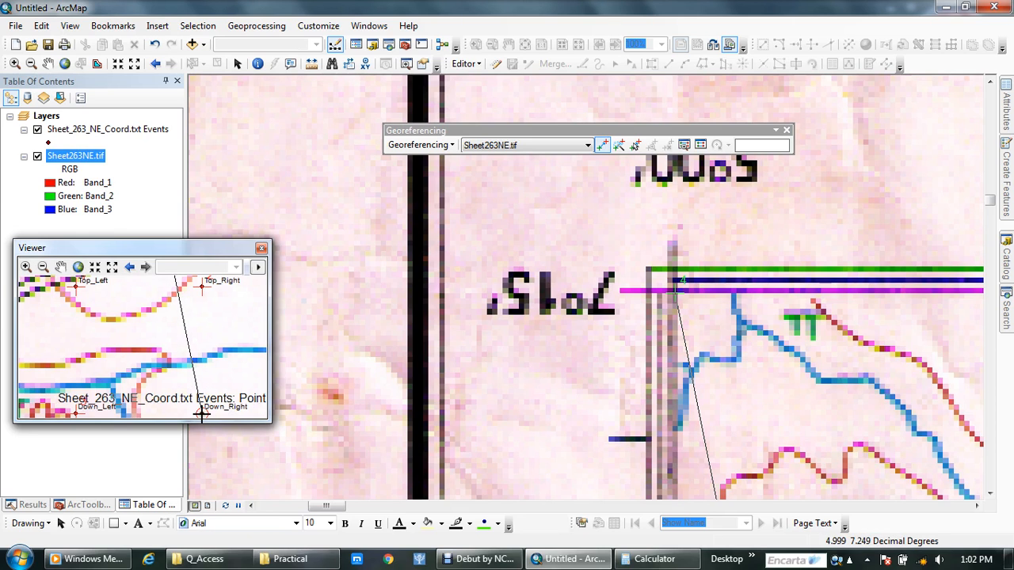
{"action": "left_click", "coordinate": [202, 413]}
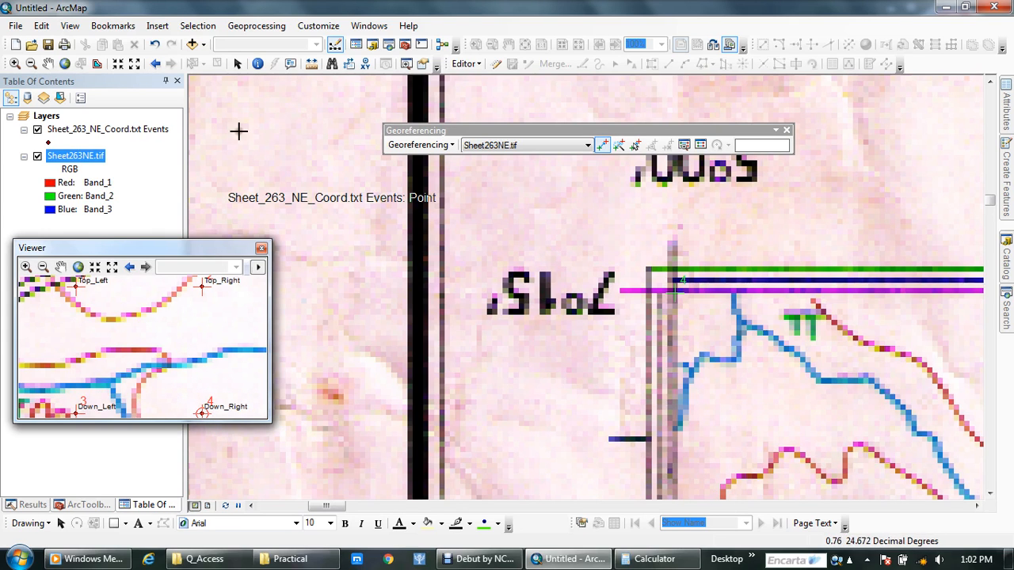
Step: Update the display of Sheet263NE.tif from the four links and save the result with Update Georeferencing
{"action": "left_click", "coordinate": [238, 63]}
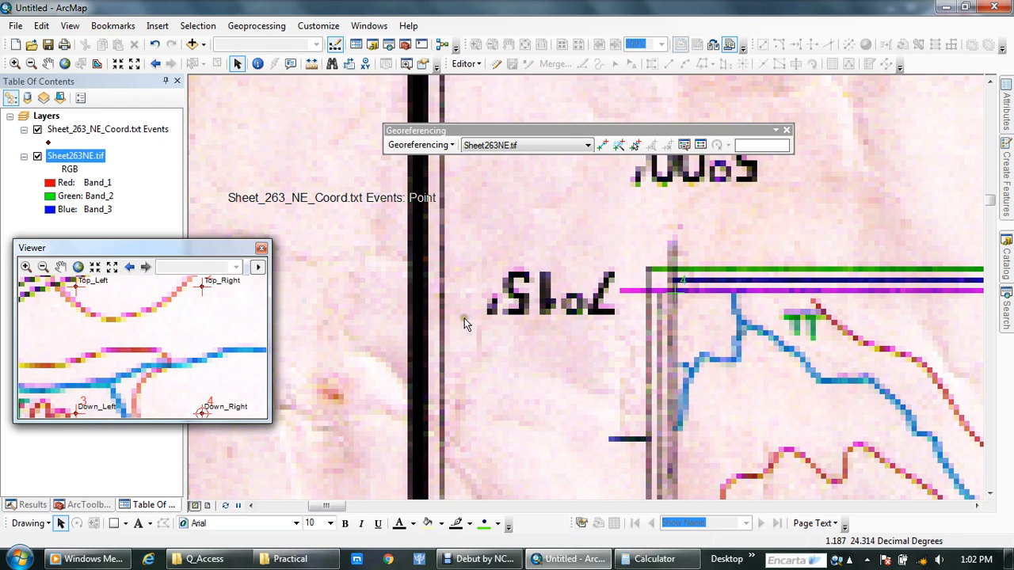
{"action": "left_click", "coordinate": [448, 144]}
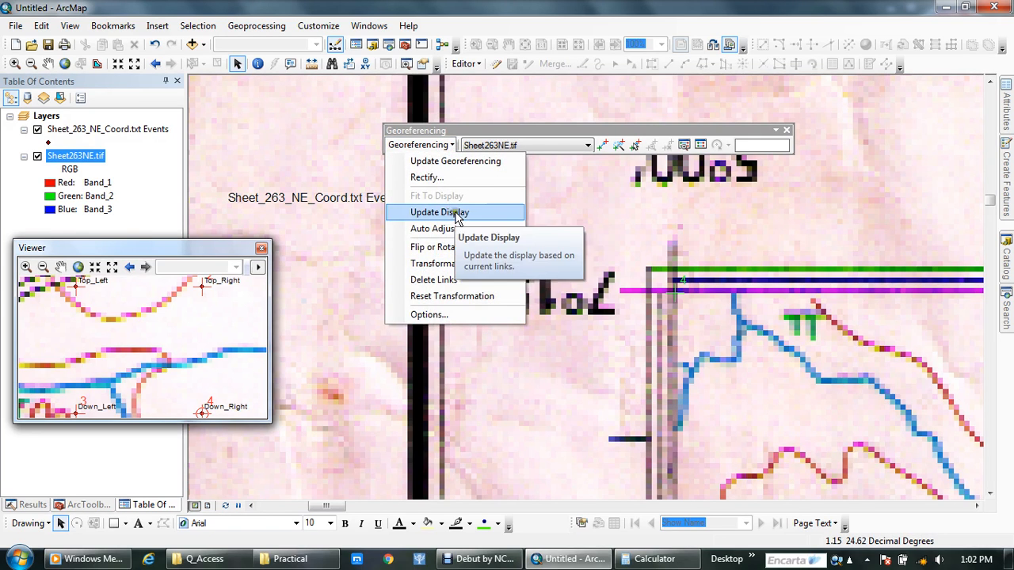
{"action": "left_click", "coordinate": [441, 213]}
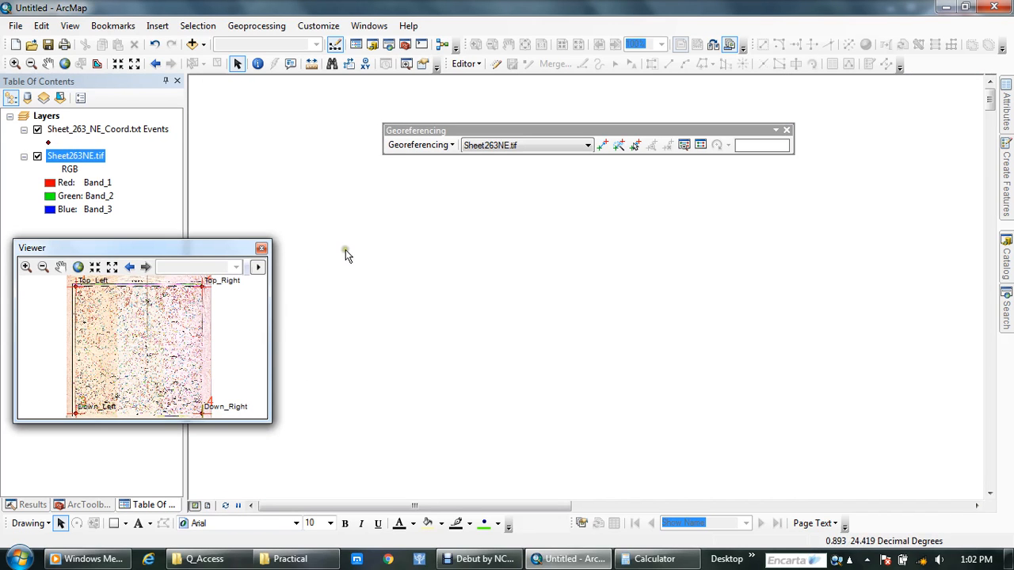
{"action": "left_click", "coordinate": [452, 146]}
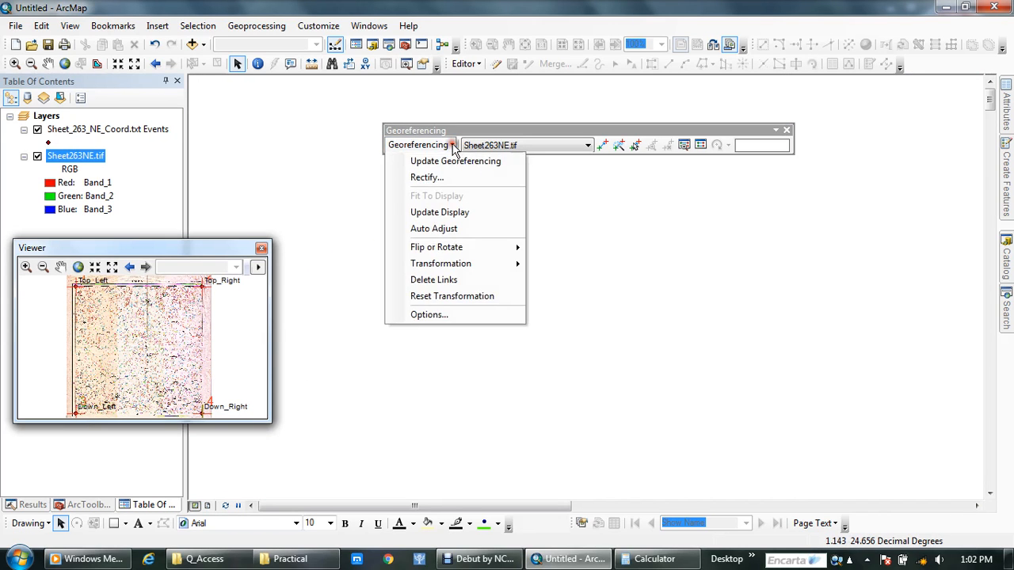
{"action": "left_click", "coordinate": [435, 162]}
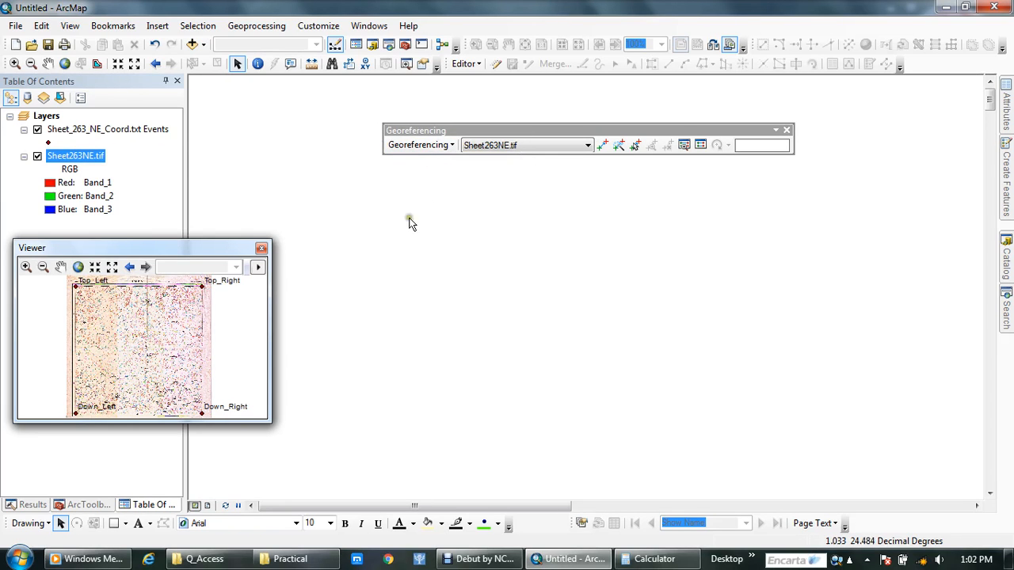
Step: Close the Viewer window and remove the Sheet_263_NE_Coord.txt Events layer from the data frame
{"action": "left_click", "coordinate": [262, 248]}
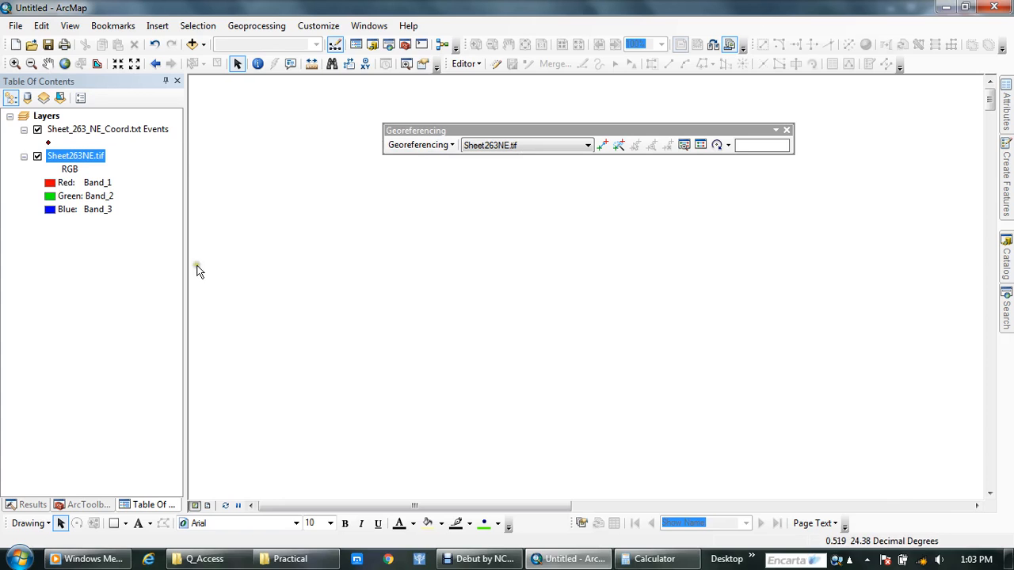
{"action": "left_click", "coordinate": [94, 131]}
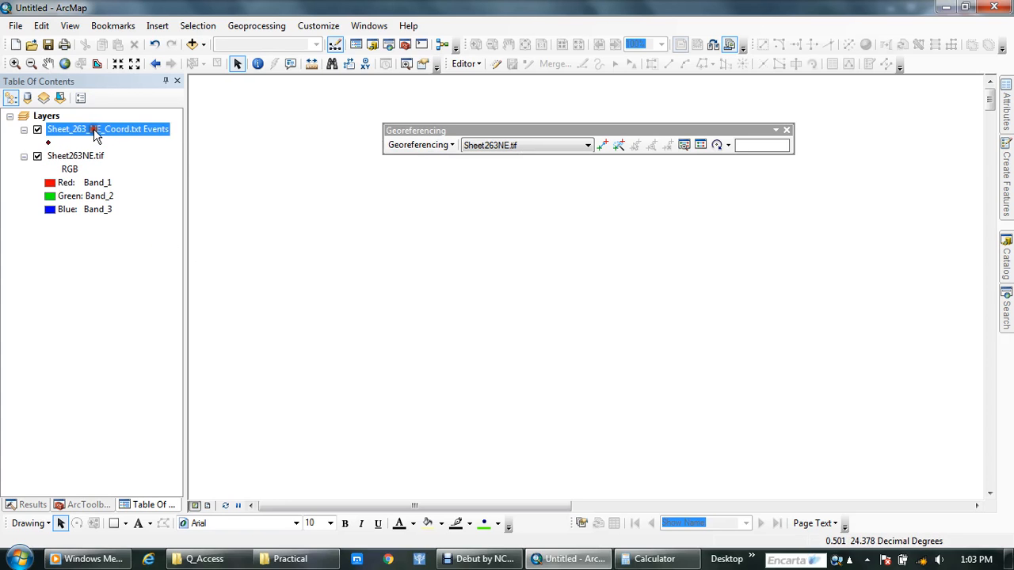
{"action": "right_click", "coordinate": [94, 135]}
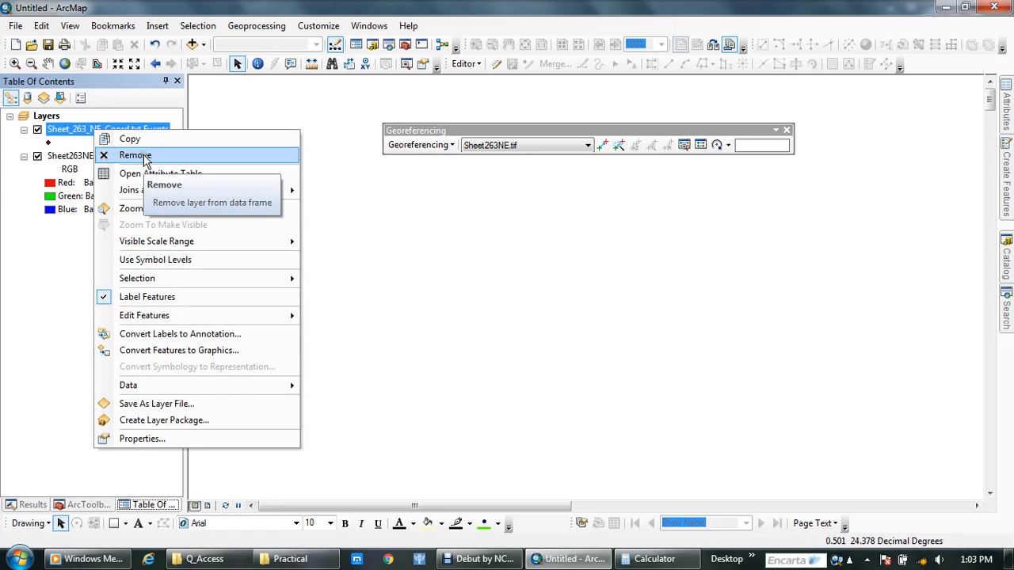
{"action": "left_click", "coordinate": [143, 157]}
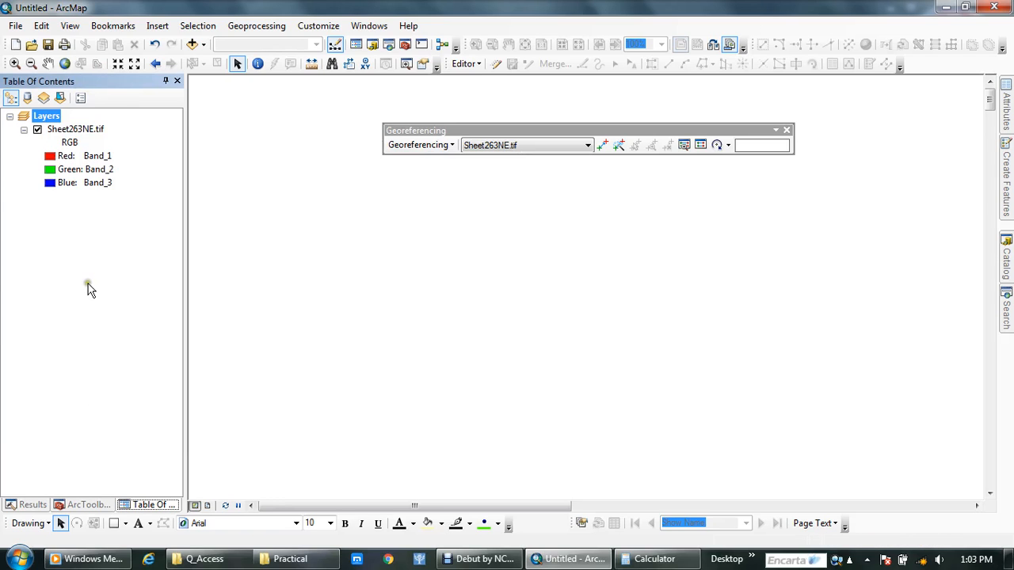
Step: Show the full extent of the Sheet263NE.tif layer and close the Georeferencing toolbar
{"action": "left_click", "coordinate": [70, 133]}
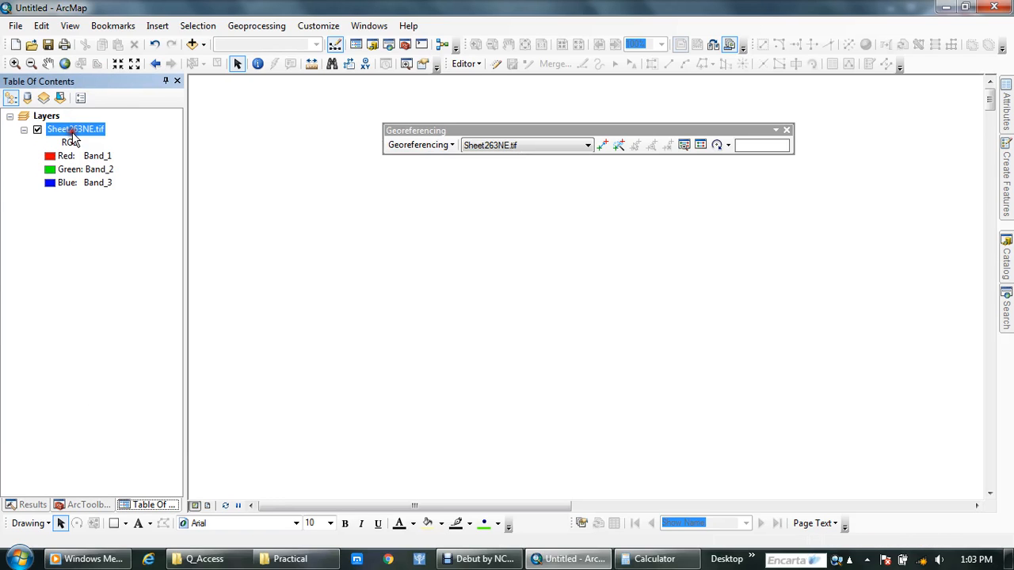
{"action": "right_click", "coordinate": [72, 135]}
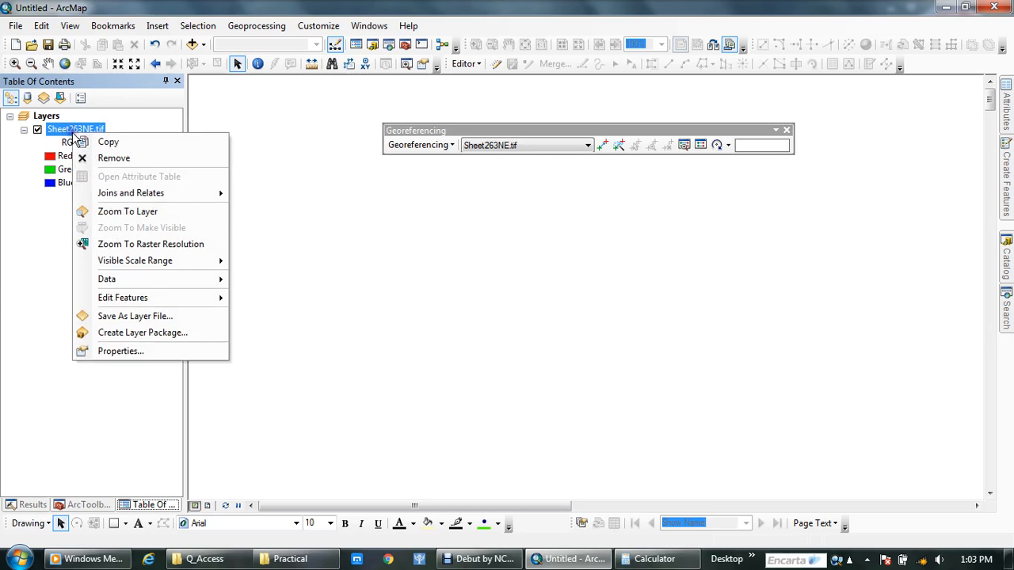
{"action": "left_click", "coordinate": [125, 219]}
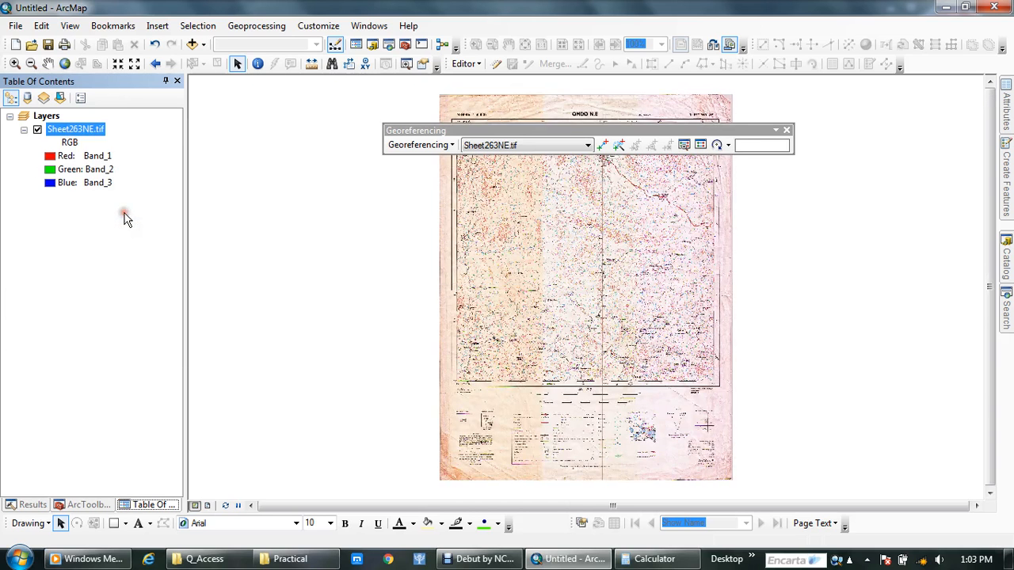
{"action": "left_click", "coordinate": [786, 130]}
Step: Inspect the georeferenced map's northern edge and check the coordinates at its 7°30', 4°45' corner
{"action": "left_click", "coordinate": [14, 64]}
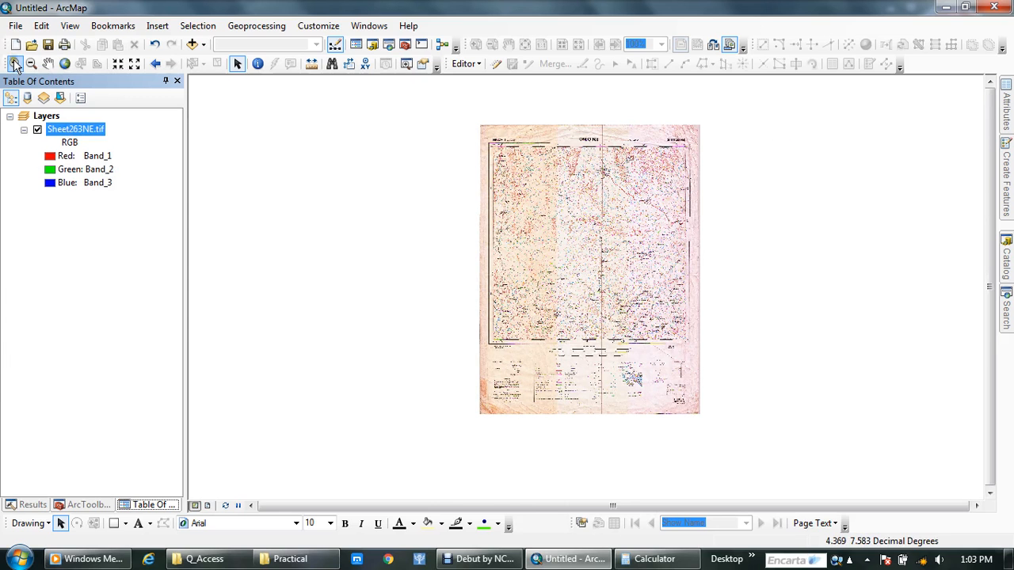
{"action": "left_click_drag", "start_coordinate": [453, 121], "coordinate": [597, 209]}
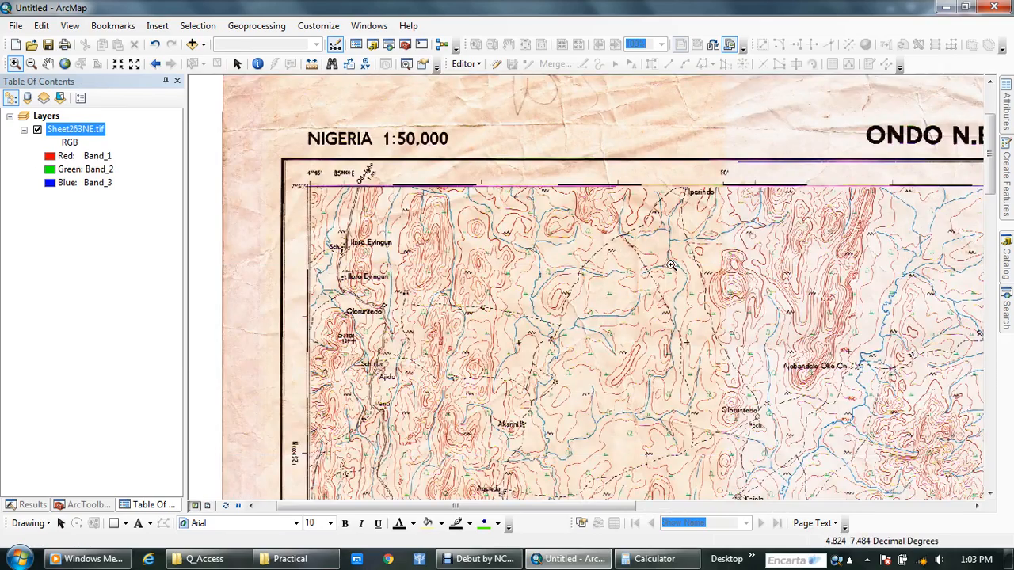
{"action": "left_click_drag", "start_coordinate": [775, 255], "coordinate": [471, 277]}
{"action": "left_click_drag", "start_coordinate": [792, 270], "coordinate": [576, 222]}
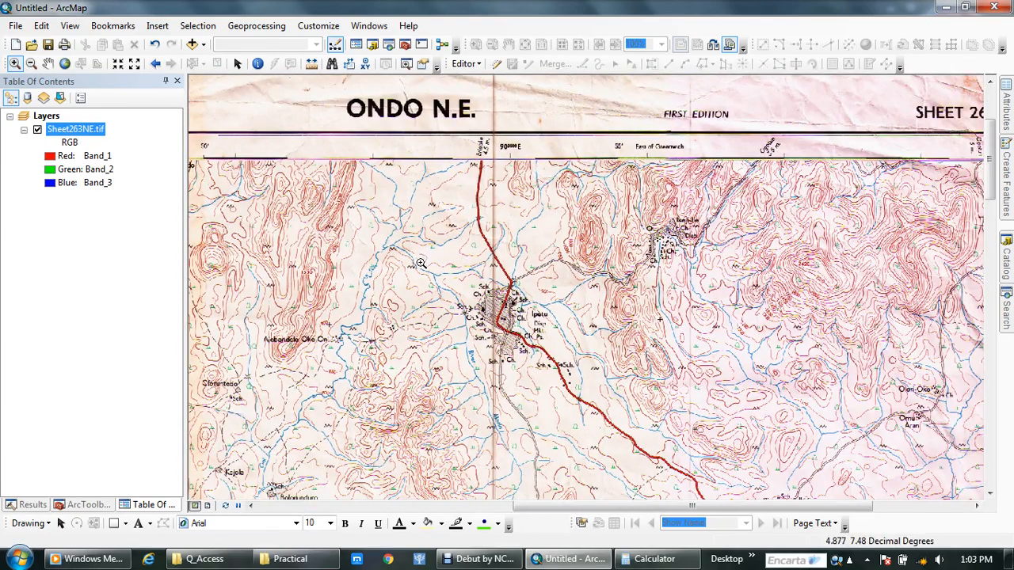
{"action": "left_click_drag", "start_coordinate": [386, 265], "coordinate": [685, 274]}
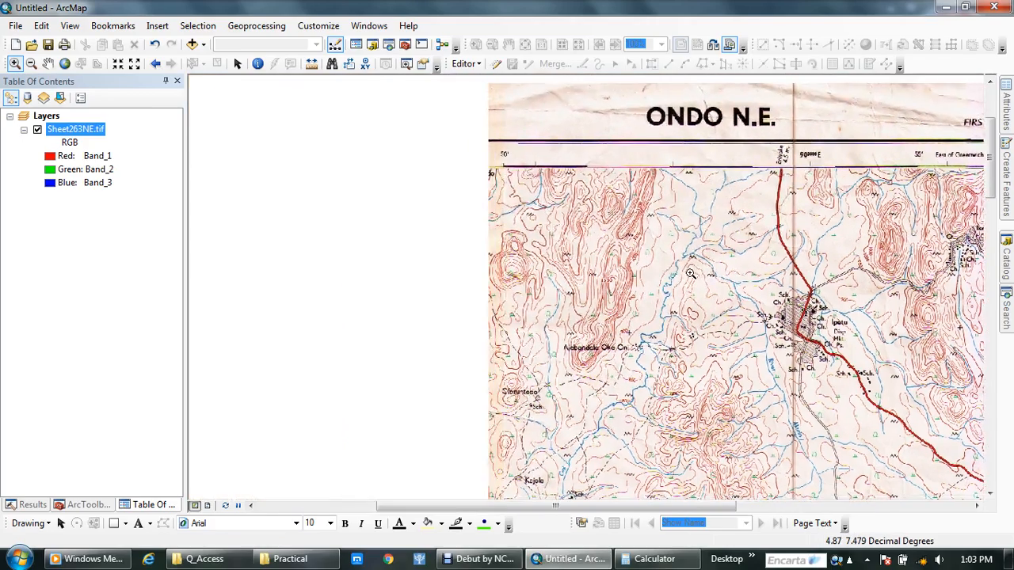
{"action": "left_click_drag", "start_coordinate": [397, 237], "coordinate": [693, 251]}
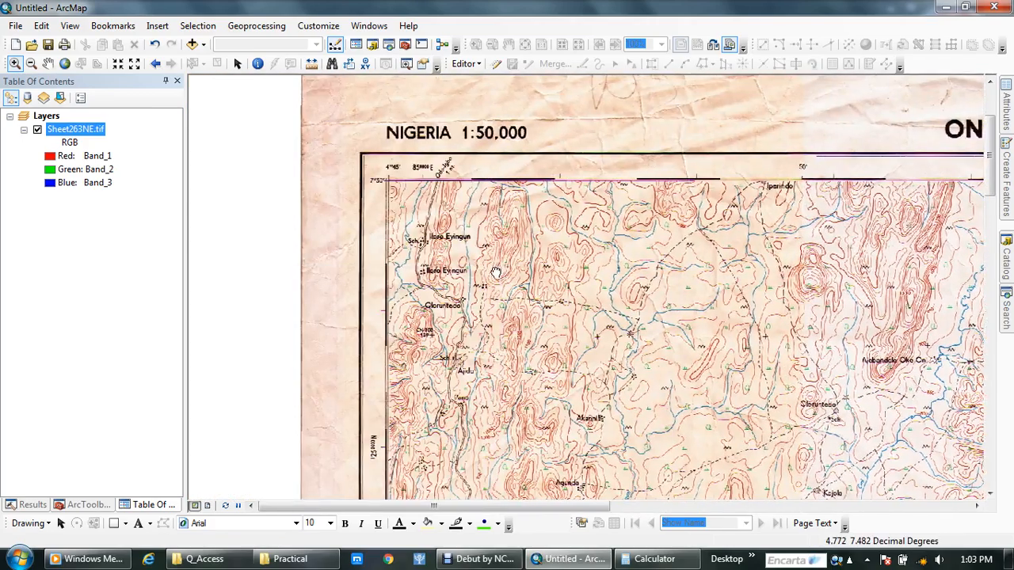
{"action": "left_click_drag", "start_coordinate": [496, 271], "coordinate": [506, 302]}
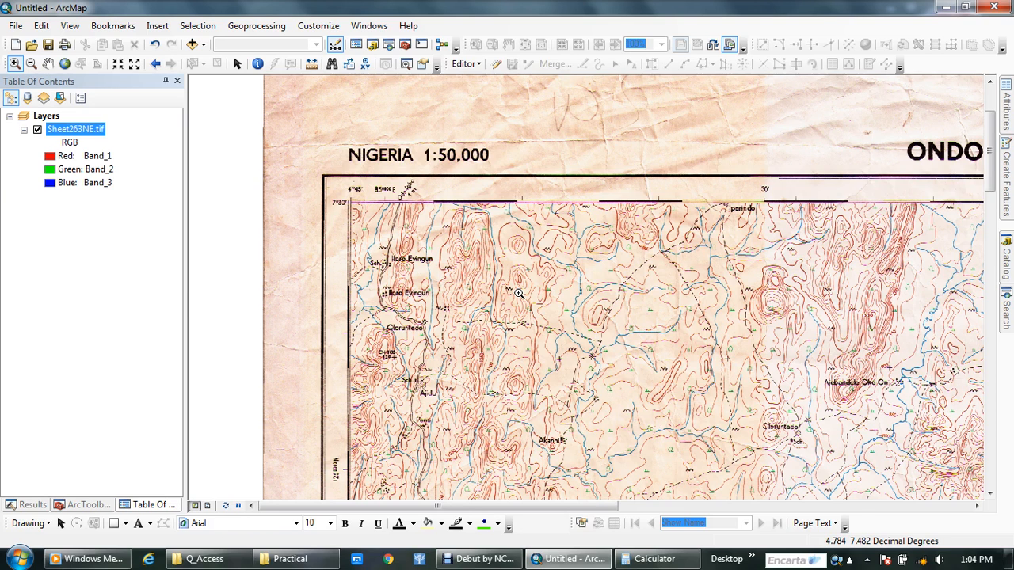
{"action": "left_click", "coordinate": [237, 63]}
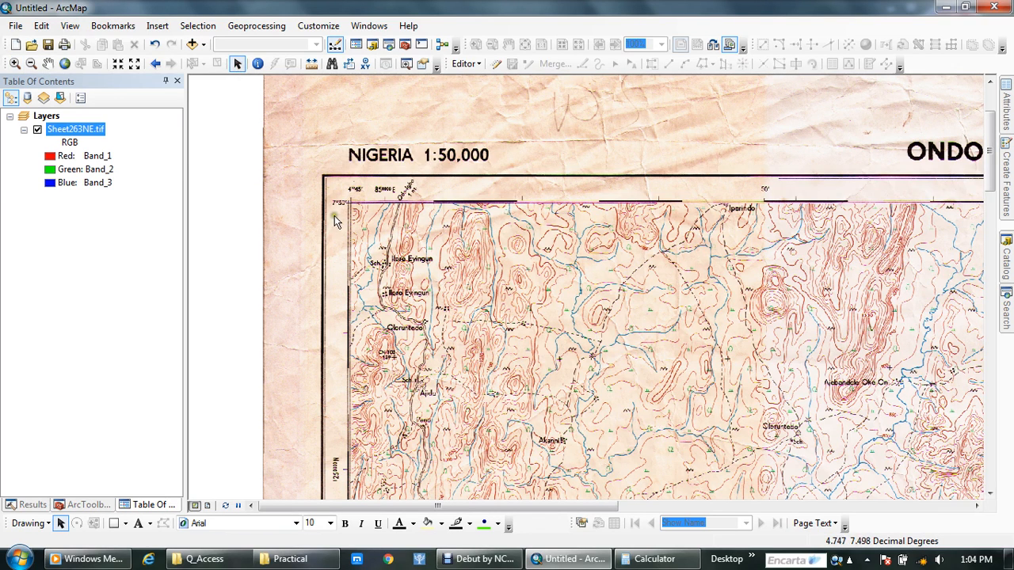
{"action": "scroll", "coordinate": [334, 214], "scroll_direction": "down", "scroll_amount": 5}
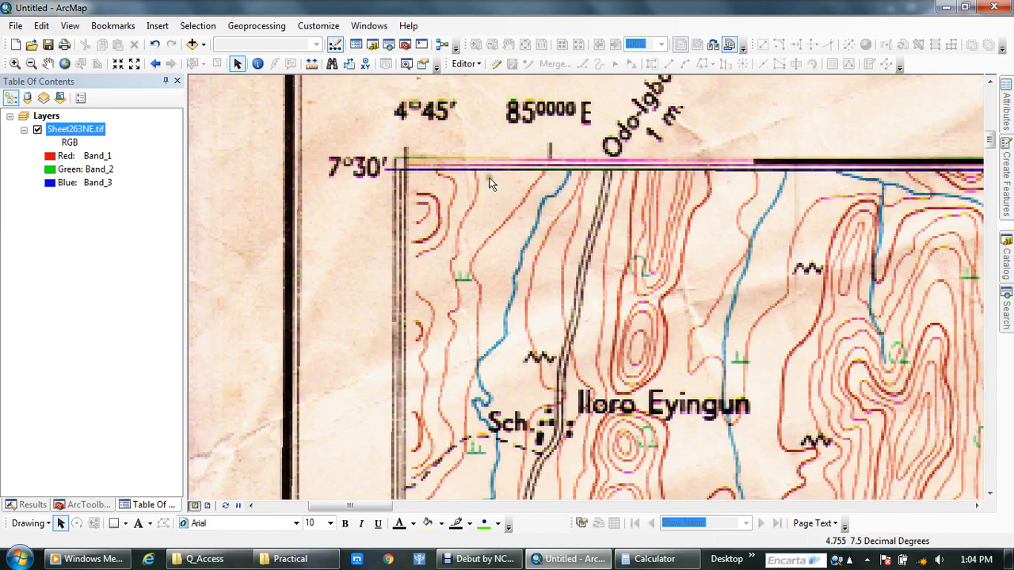
{"action": "left_click_drag", "start_coordinate": [501, 179], "coordinate": [513, 266]}
{"action": "scroll", "coordinate": [506, 265], "scroll_direction": "down", "scroll_amount": 1}
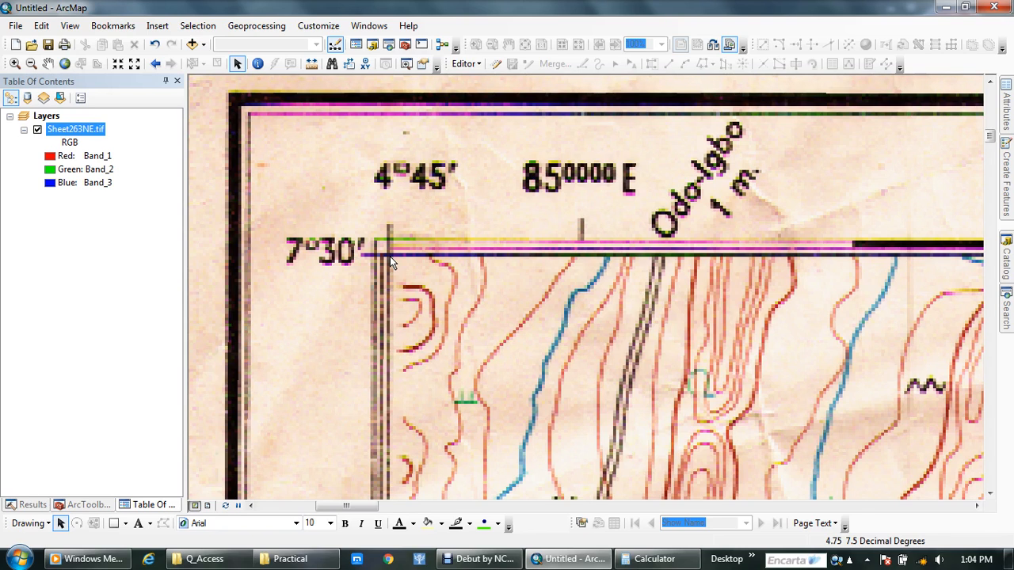
Step: Set the data frame's map units to Decimal Degrees and its display units to Degrees Minutes Seconds
{"action": "right_click", "coordinate": [460, 274]}
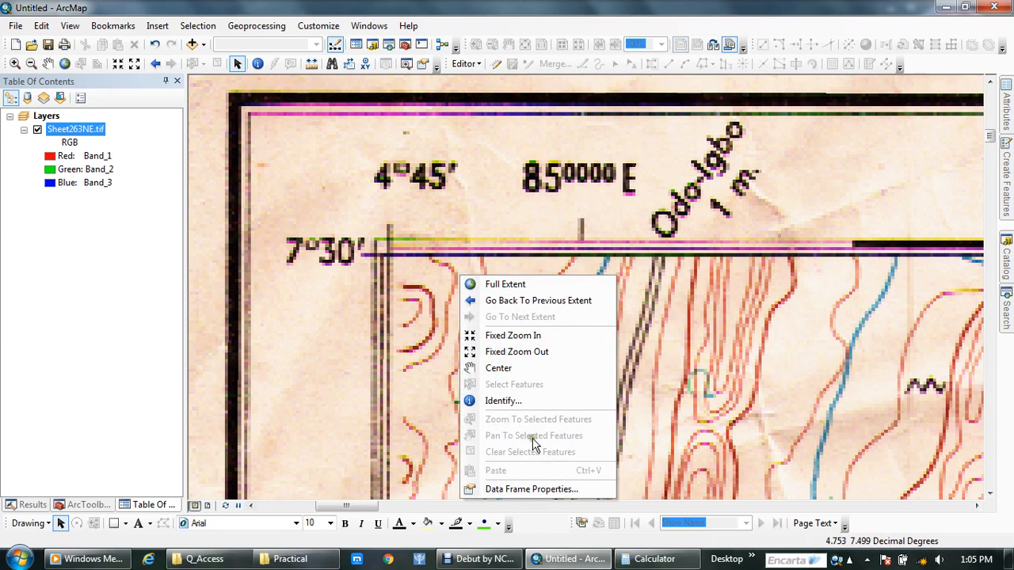
{"action": "left_click", "coordinate": [546, 489]}
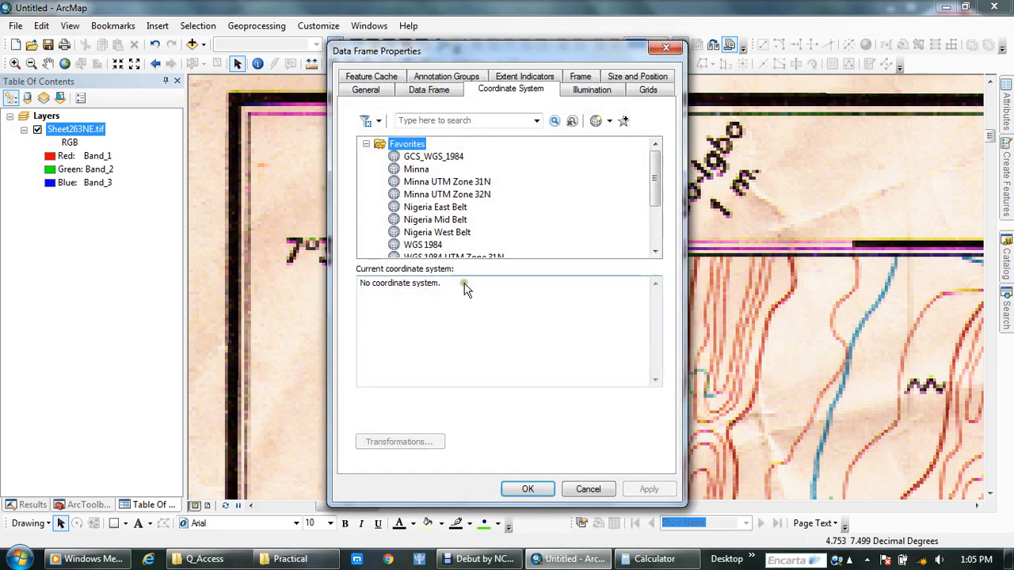
{"action": "left_click", "coordinate": [367, 90]}
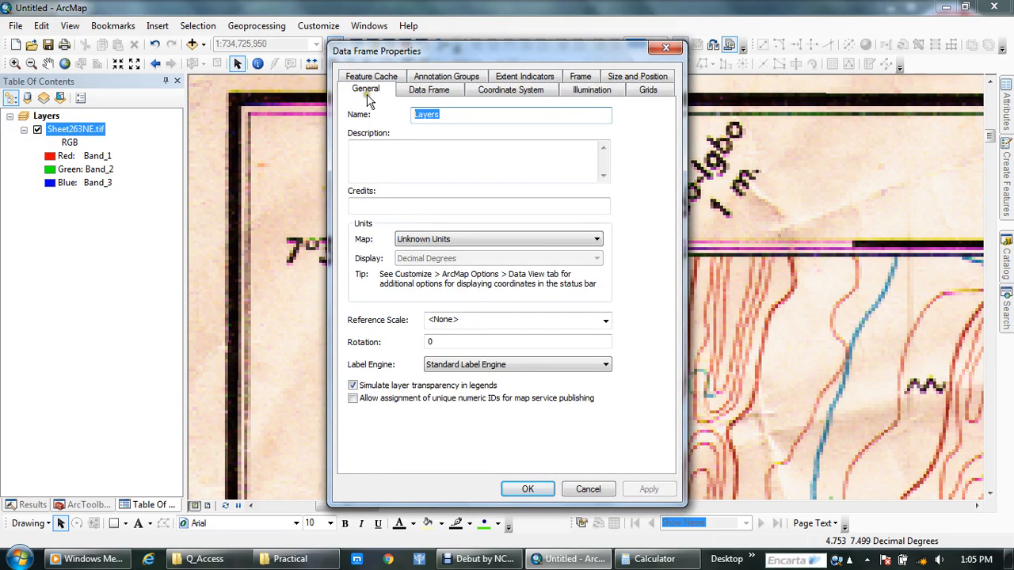
{"action": "left_click", "coordinate": [482, 240]}
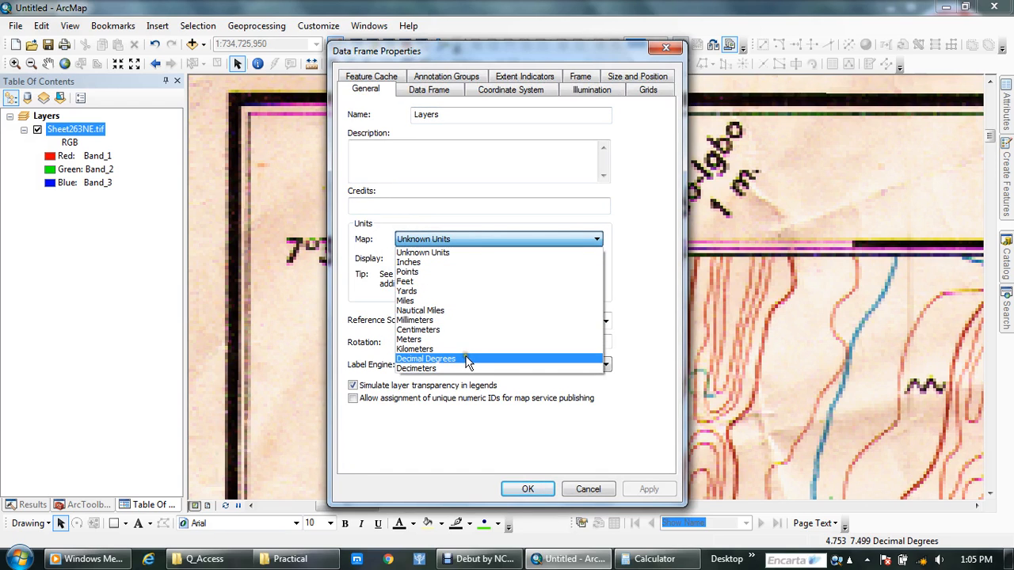
{"action": "left_click", "coordinate": [465, 358]}
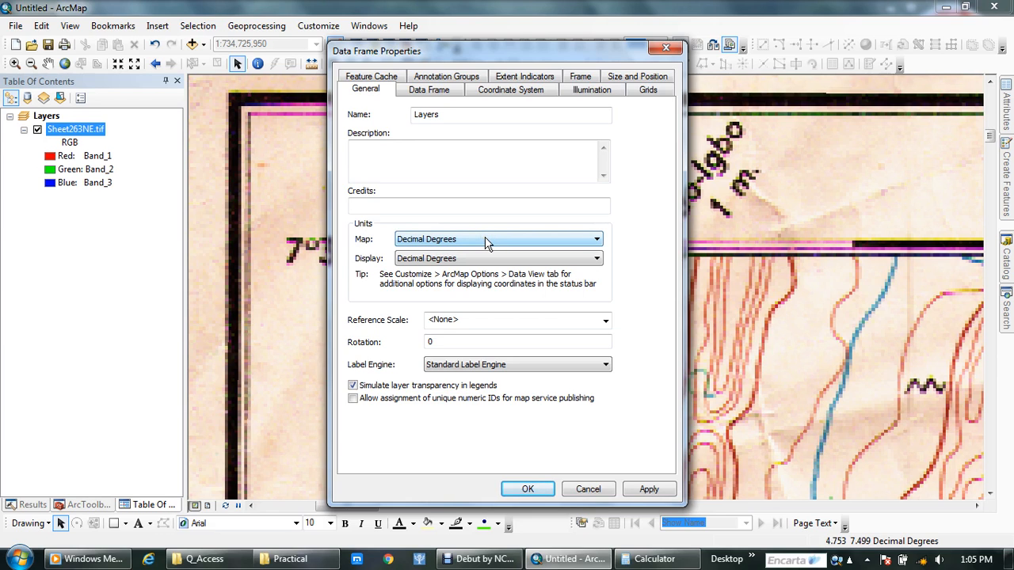
{"action": "left_click", "coordinate": [419, 265]}
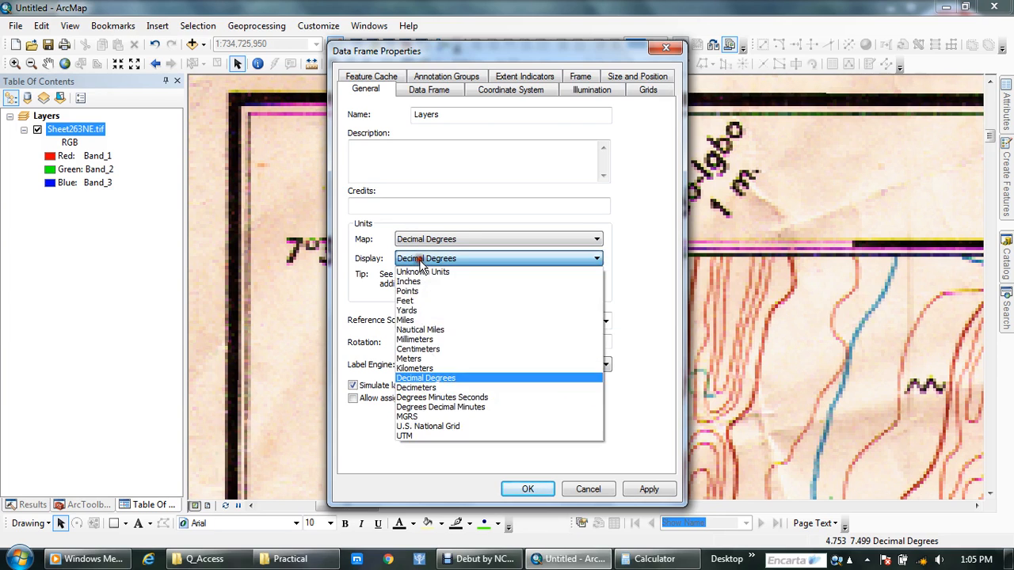
{"action": "left_click", "coordinate": [453, 398]}
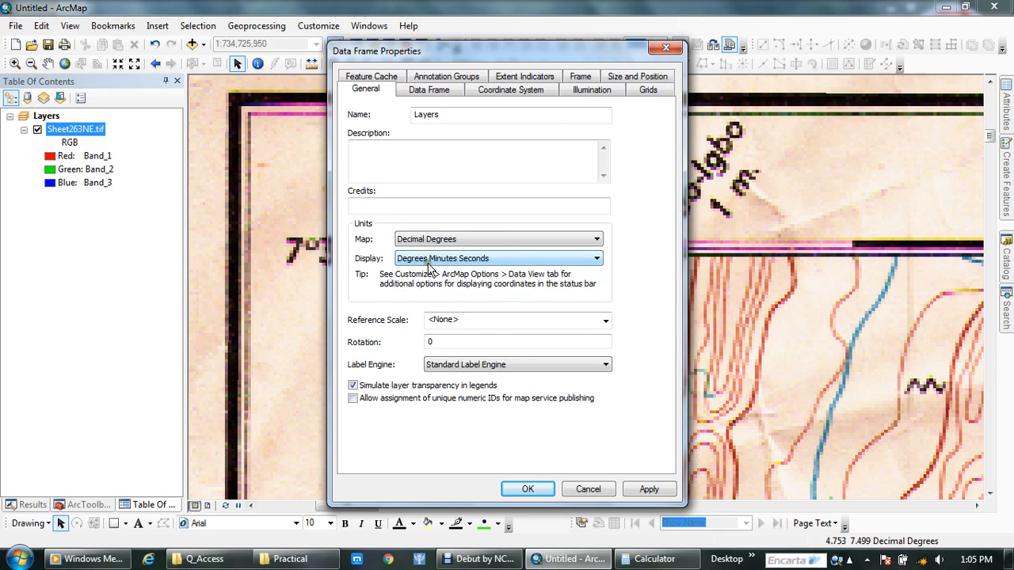
{"action": "left_click", "coordinate": [649, 488]}
{"action": "left_click", "coordinate": [527, 488]}
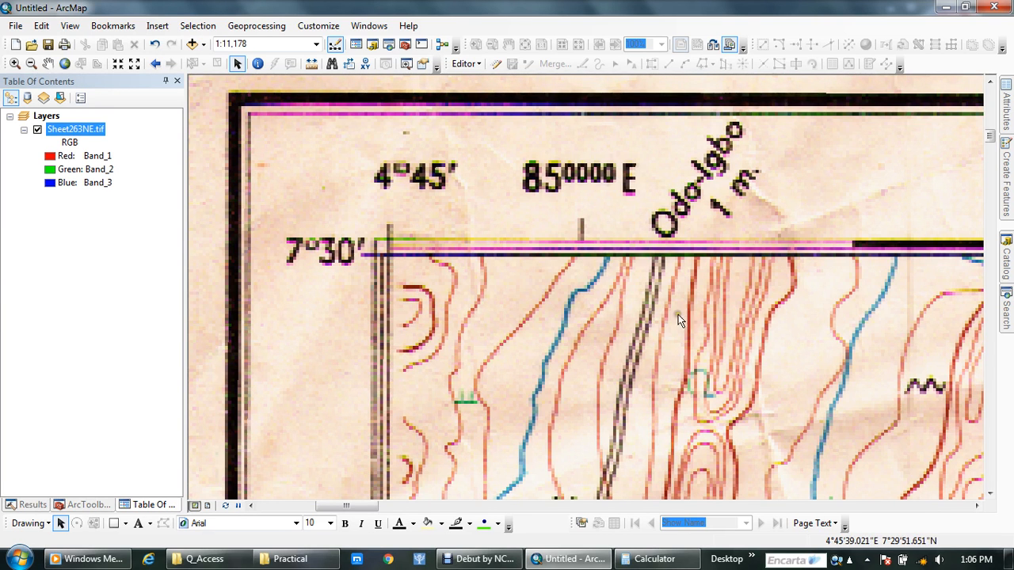
Step: Examine the coordinates in degrees, minutes and seconds from the map's 7°30', 4°45' corner down to the Iloro Eyingun settlements
{"action": "scroll", "coordinate": [670, 321], "scroll_direction": "up", "scroll_amount": 2}
{"action": "scroll", "coordinate": [660, 342], "scroll_direction": "up", "scroll_amount": 1}
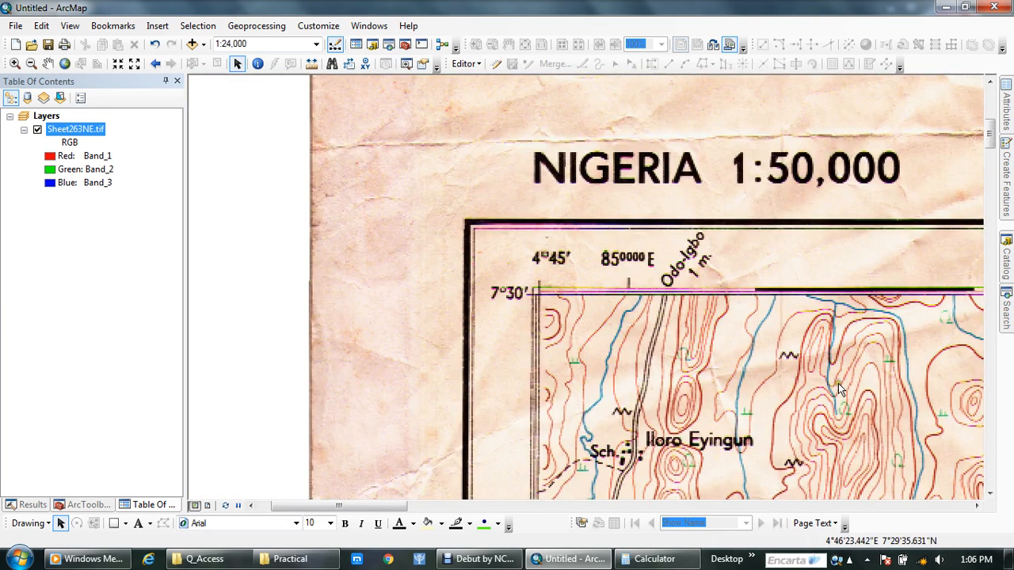
{"action": "scroll", "coordinate": [801, 382], "scroll_direction": "up", "scroll_amount": 1}
{"action": "left_click_drag", "start_coordinate": [778, 419], "coordinate": [669, 281]}
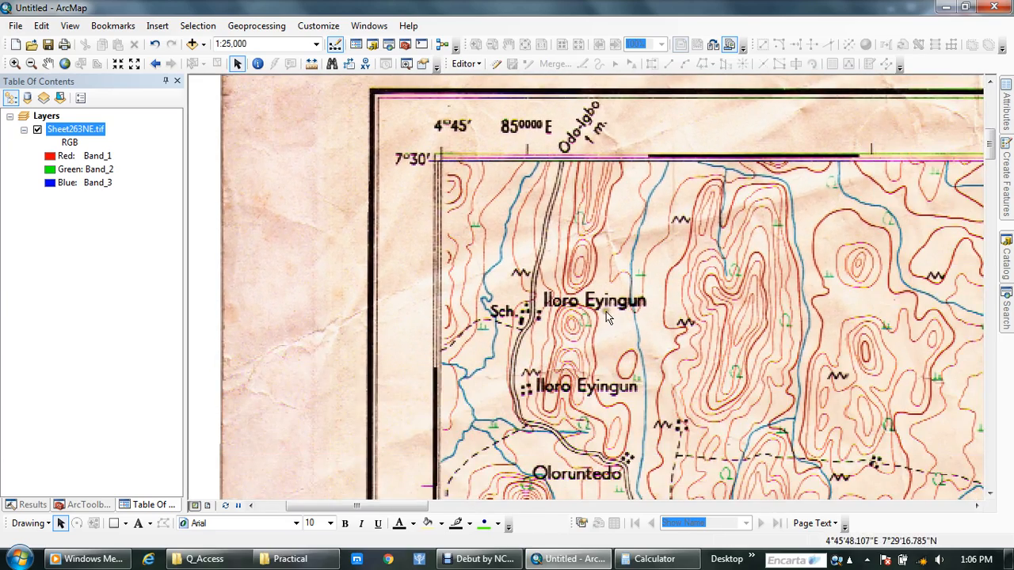
{"action": "scroll", "coordinate": [620, 277], "scroll_direction": "down", "scroll_amount": 1}
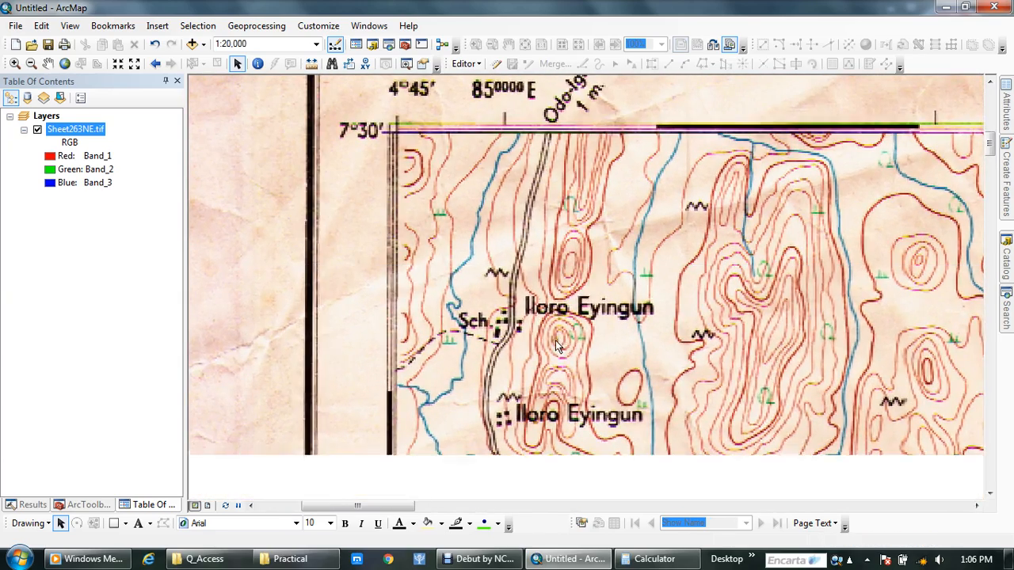
{"action": "scroll", "coordinate": [542, 336], "scroll_direction": "down", "scroll_amount": 3}
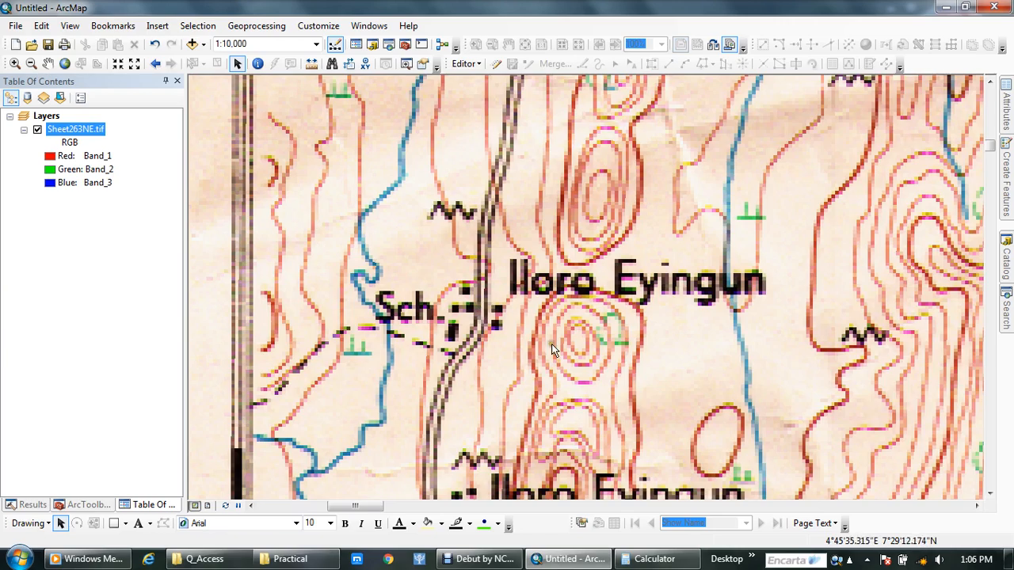
{"action": "left_click_drag", "start_coordinate": [607, 410], "coordinate": [502, 157]}
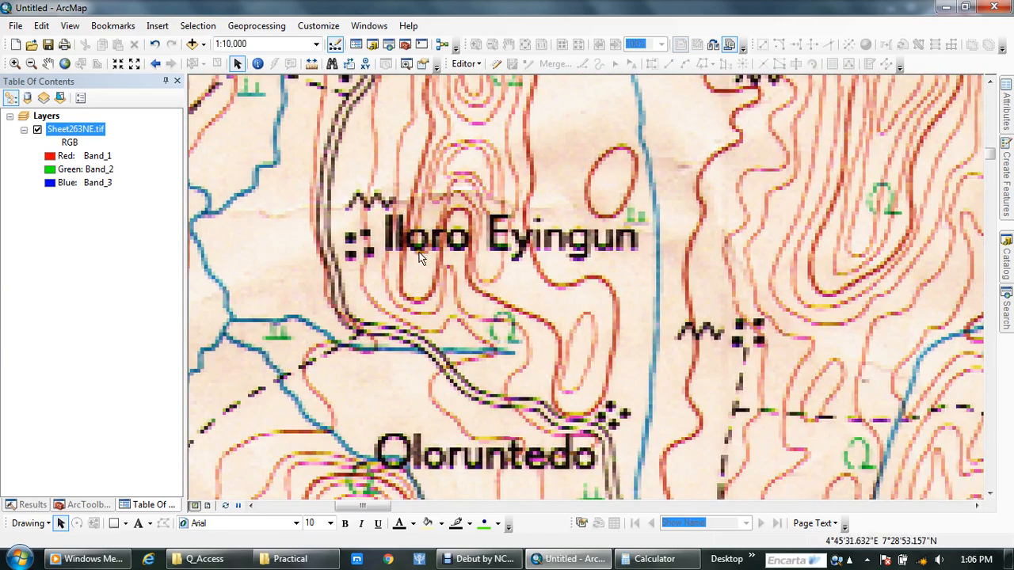
{"action": "scroll", "coordinate": [579, 319], "scroll_direction": "up", "scroll_amount": 3}
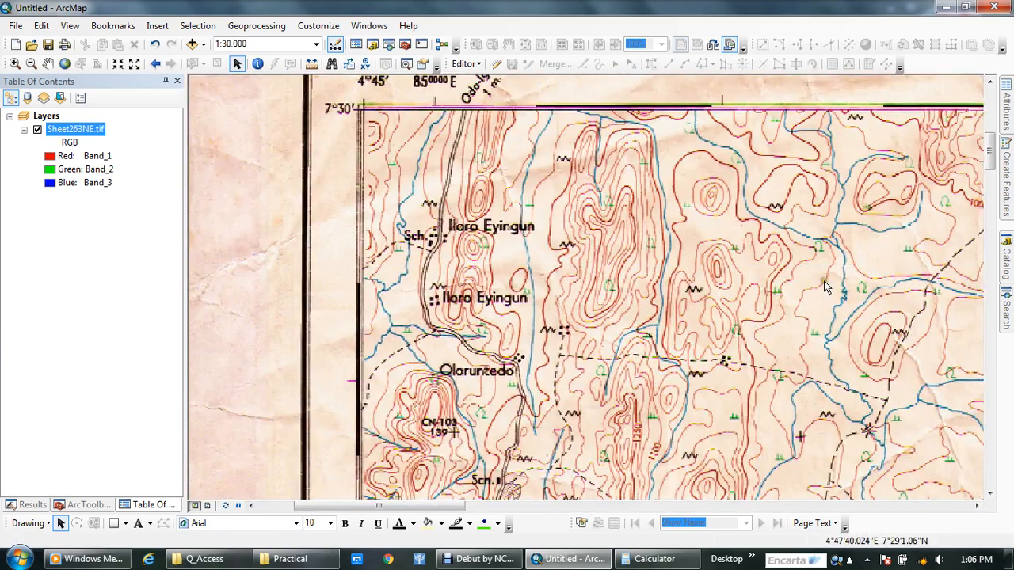
Step: Examine the map and its coordinates eastward along the northern edge to the town of Ipetu
{"action": "left_click_drag", "start_coordinate": [827, 283], "coordinate": [515, 245]}
{"action": "left_click_drag", "start_coordinate": [886, 180], "coordinate": [626, 340]}
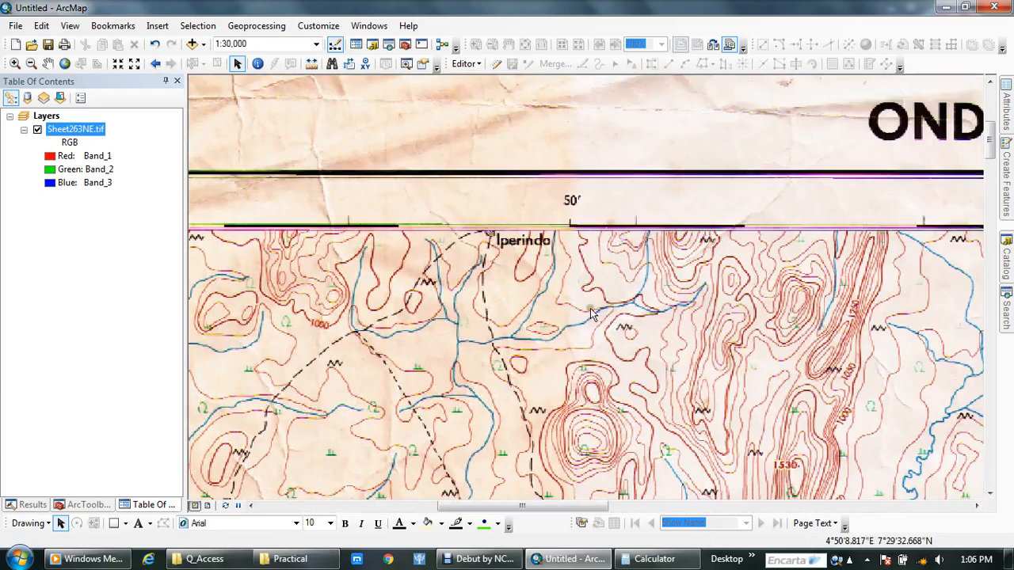
{"action": "scroll", "coordinate": [625, 340], "scroll_direction": "up", "scroll_amount": 2}
{"action": "scroll", "coordinate": [782, 362], "scroll_direction": "down", "scroll_amount": 1}
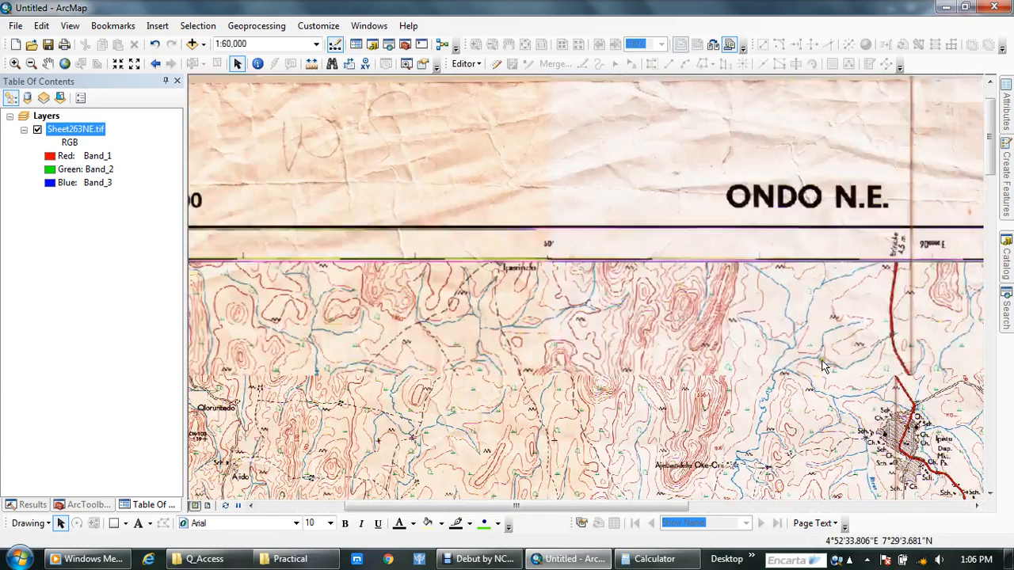
{"action": "scroll", "coordinate": [782, 362], "scroll_direction": "up", "scroll_amount": 1}
{"action": "left_click_drag", "start_coordinate": [911, 404], "coordinate": [648, 284]}
{"action": "scroll", "coordinate": [661, 321], "scroll_direction": "down", "scroll_amount": 3}
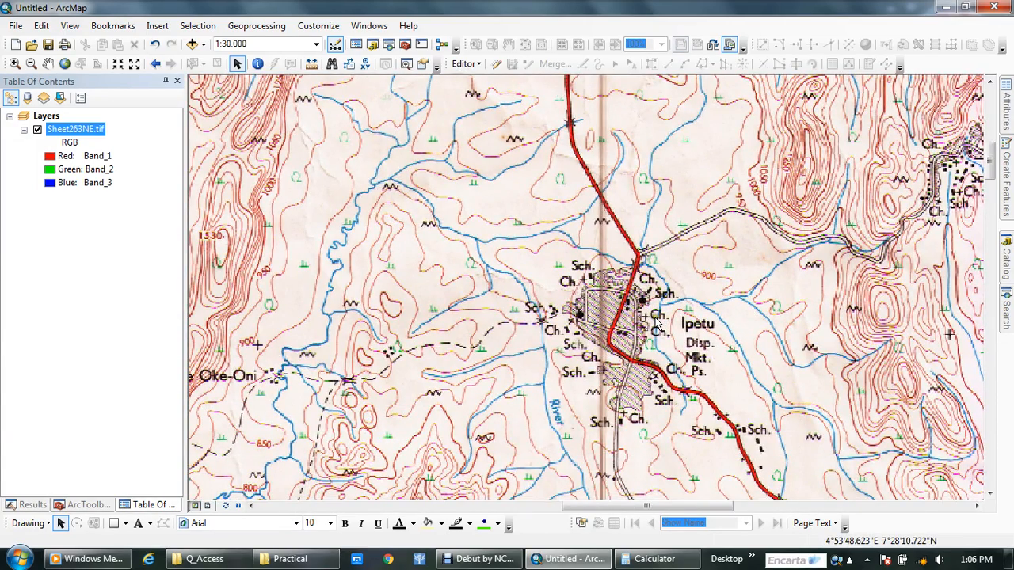
{"action": "scroll", "coordinate": [655, 321], "scroll_direction": "down", "scroll_amount": 1}
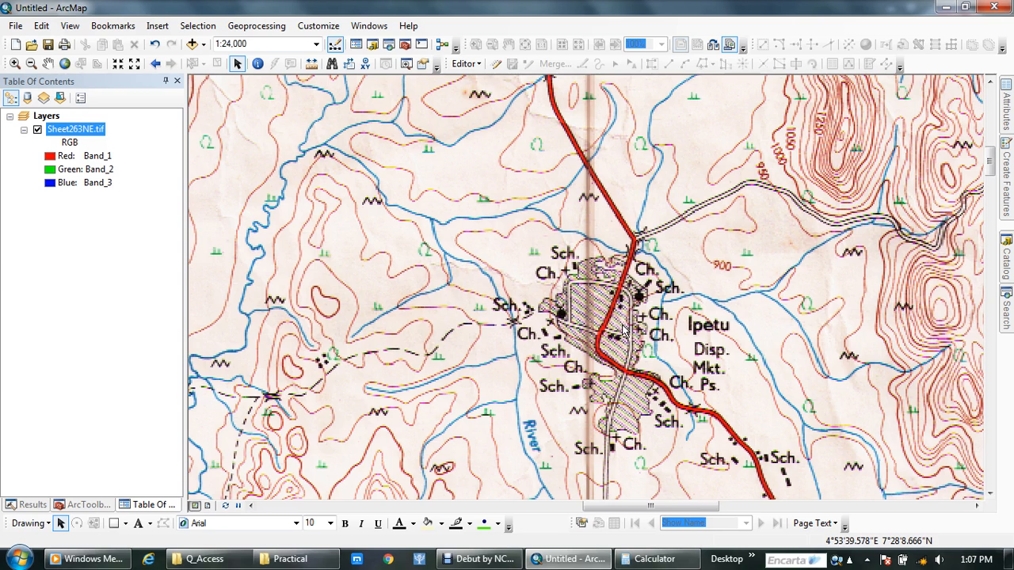
{"action": "left_click", "coordinate": [480, 559]}
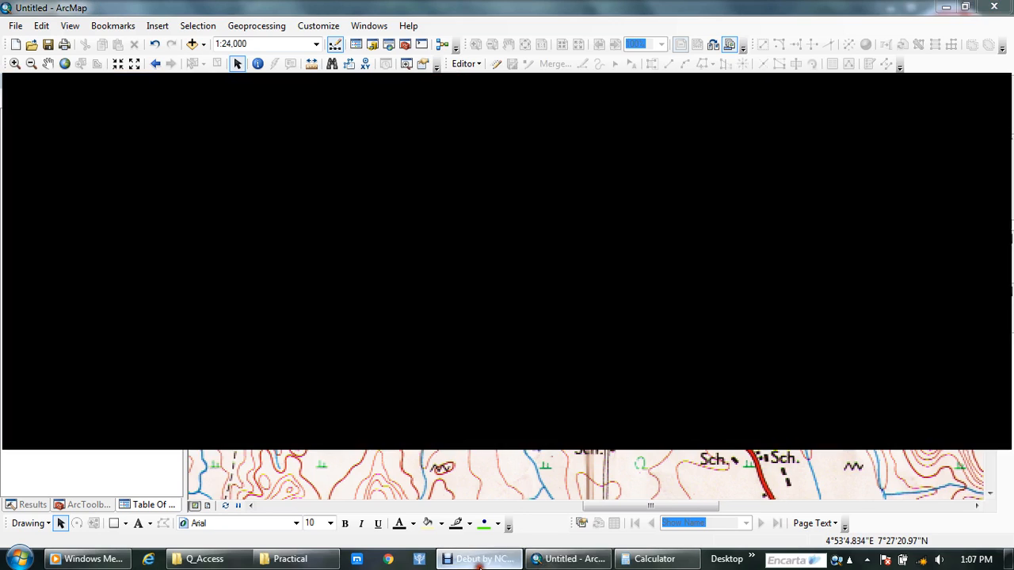